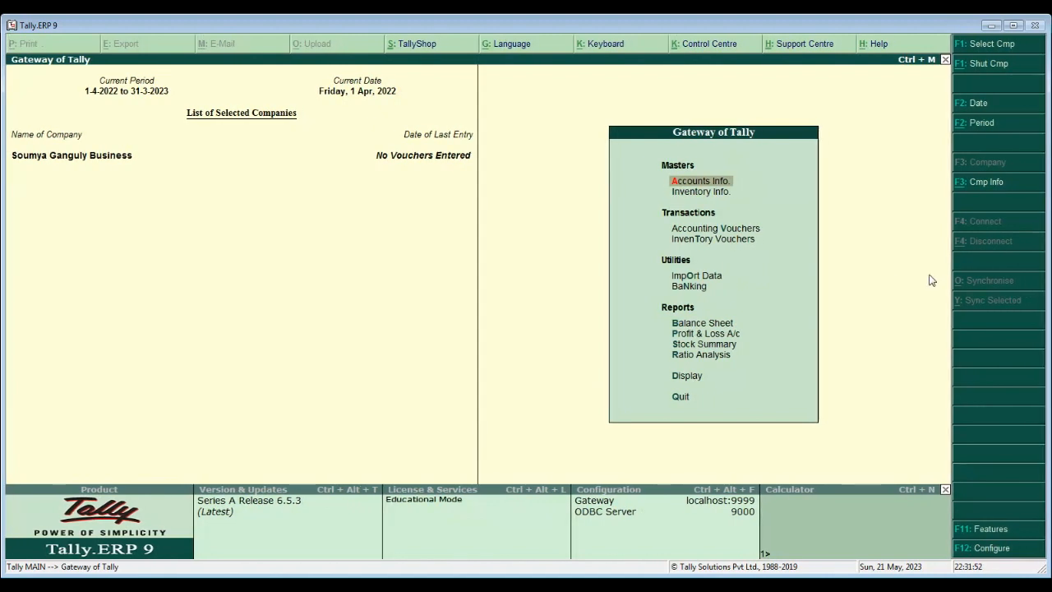
- Review the existing ledgers (Cash, Profit & Loss A/c) in the Accounts Info ledger list
key("Return")
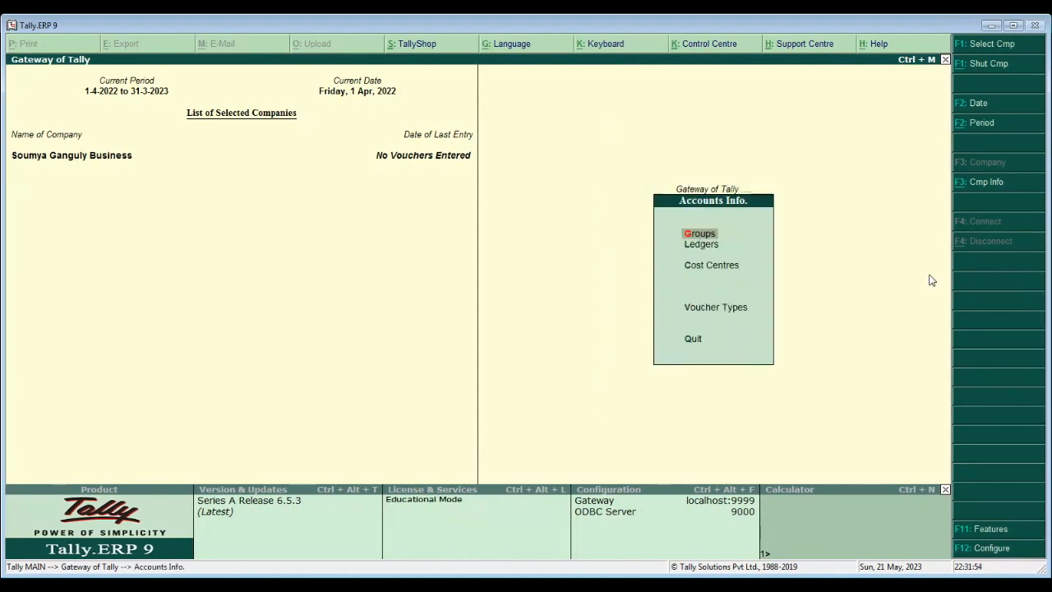
key("Down")
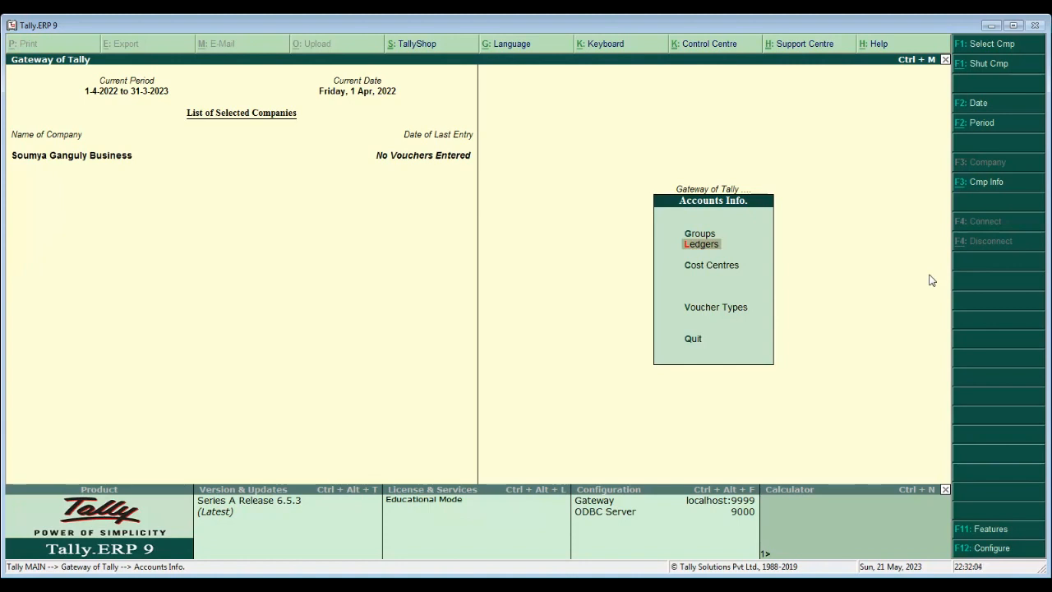
key("Return")
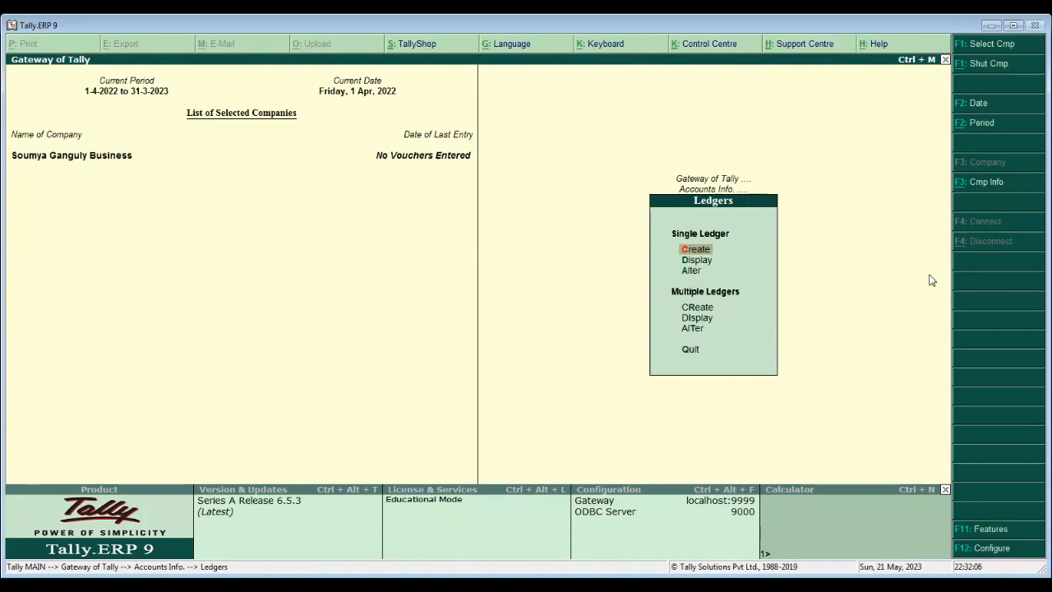
key("Down")
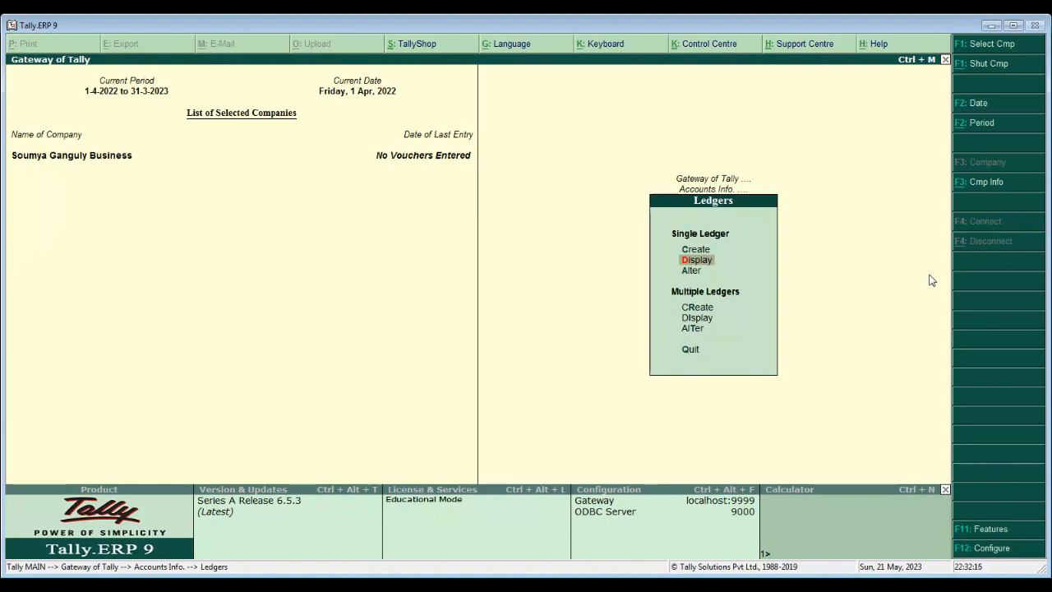
key("Return")
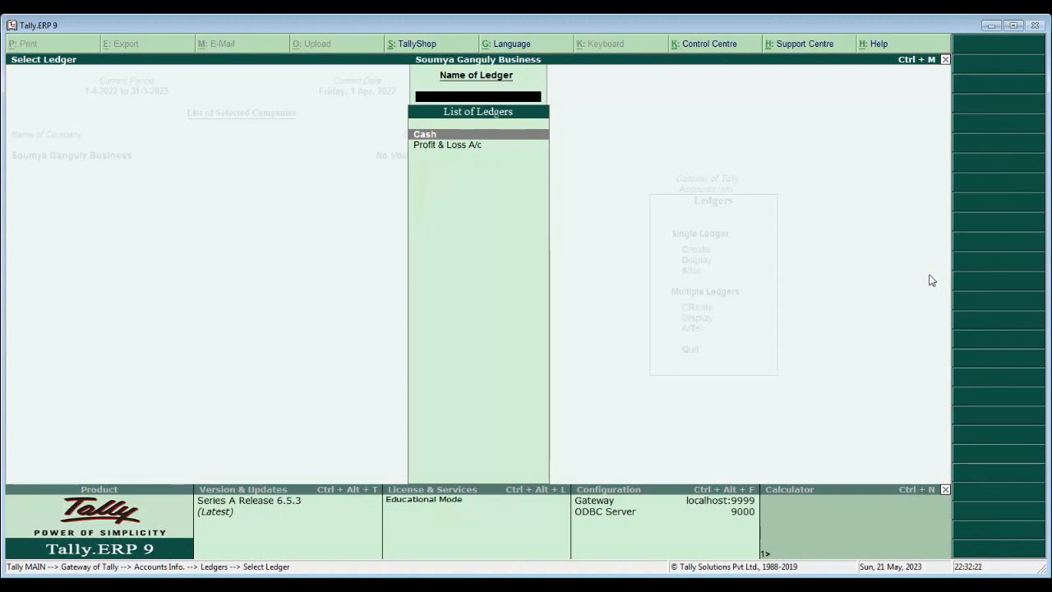
key("Escape")
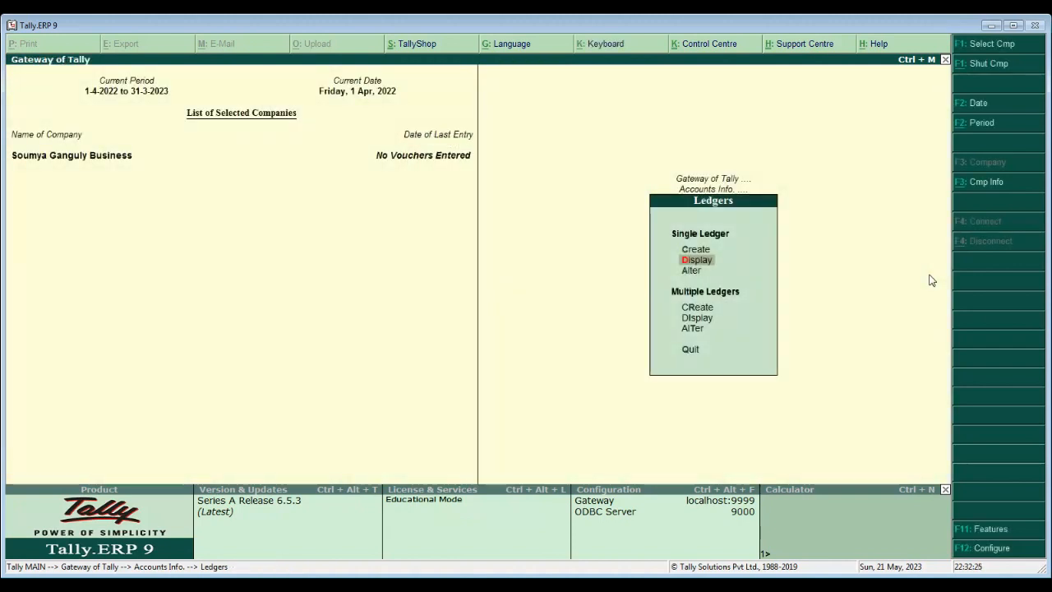
- Open a blank single Ledger Creation form
key("Down")
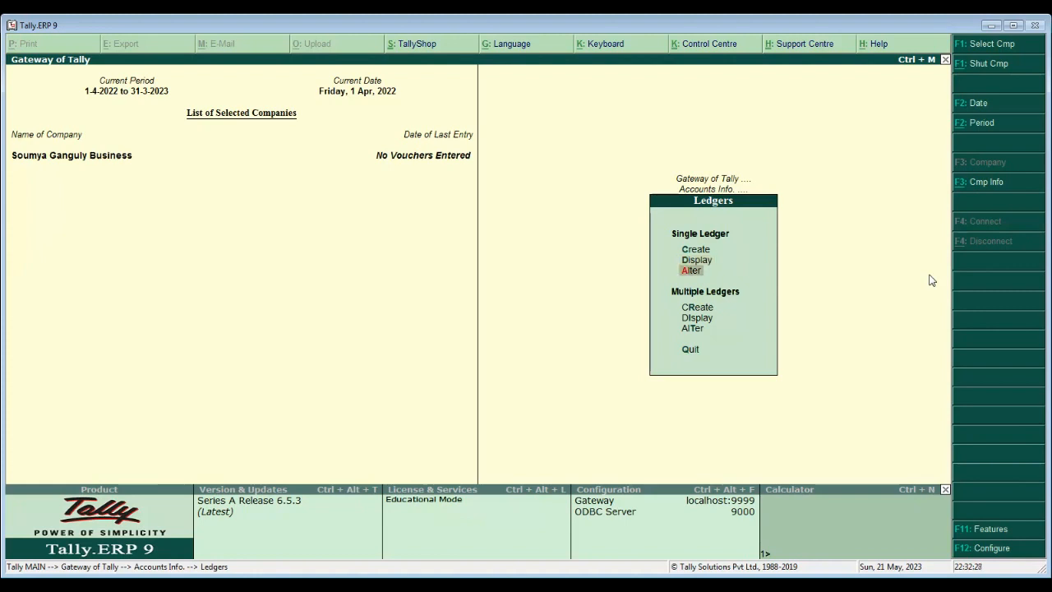
key("Up")
key("Down")
key("Up")
key("Up")
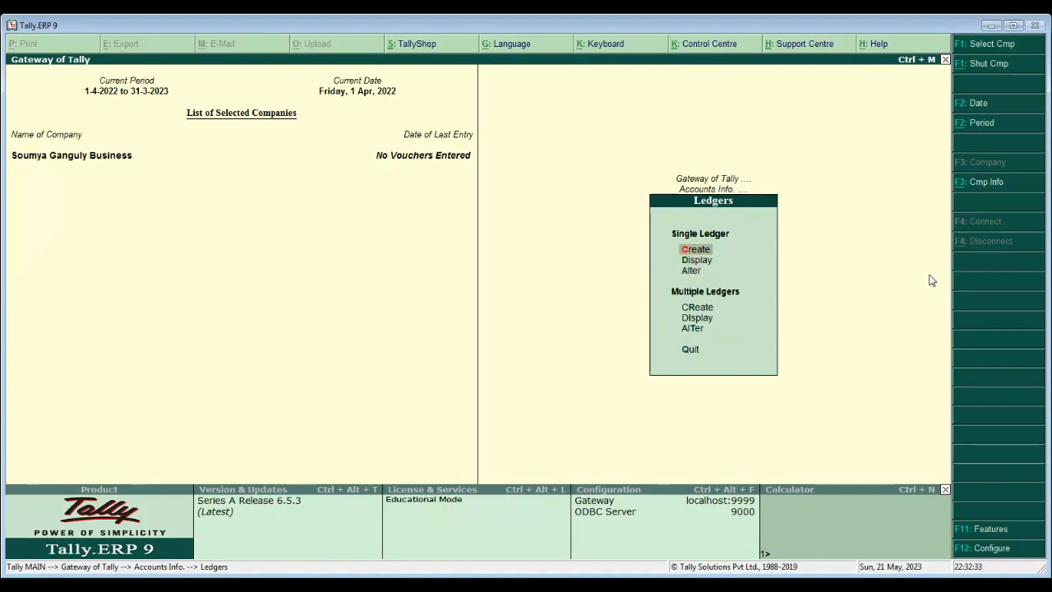
key("Return")
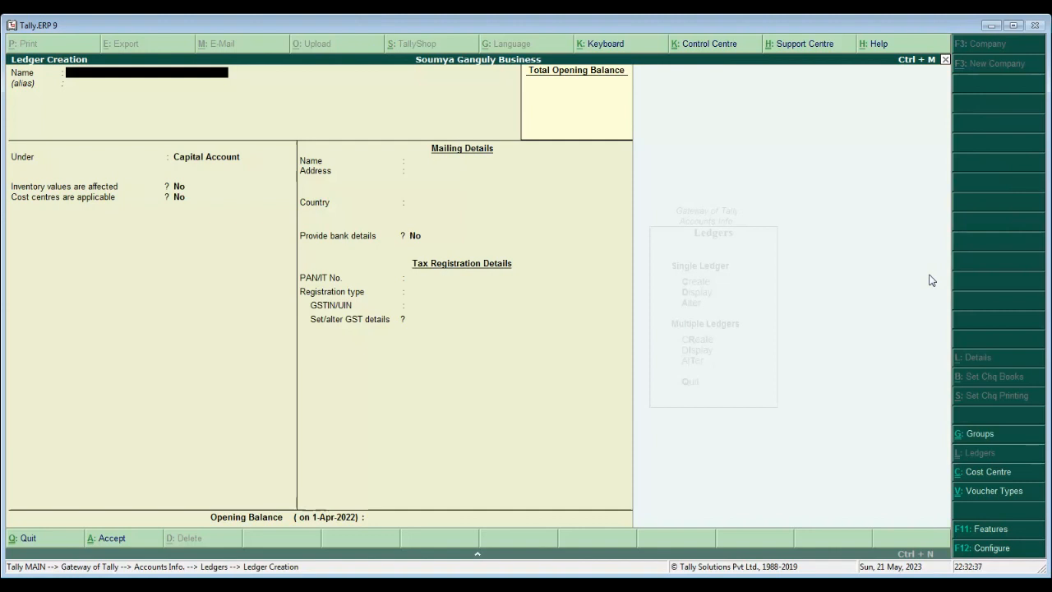
- Create ledger Capital A/C under Capital Account, West Bengal, Regular, with no GSTIN or opening balance
type("Capital A/C")
key("Return")
key("Return")
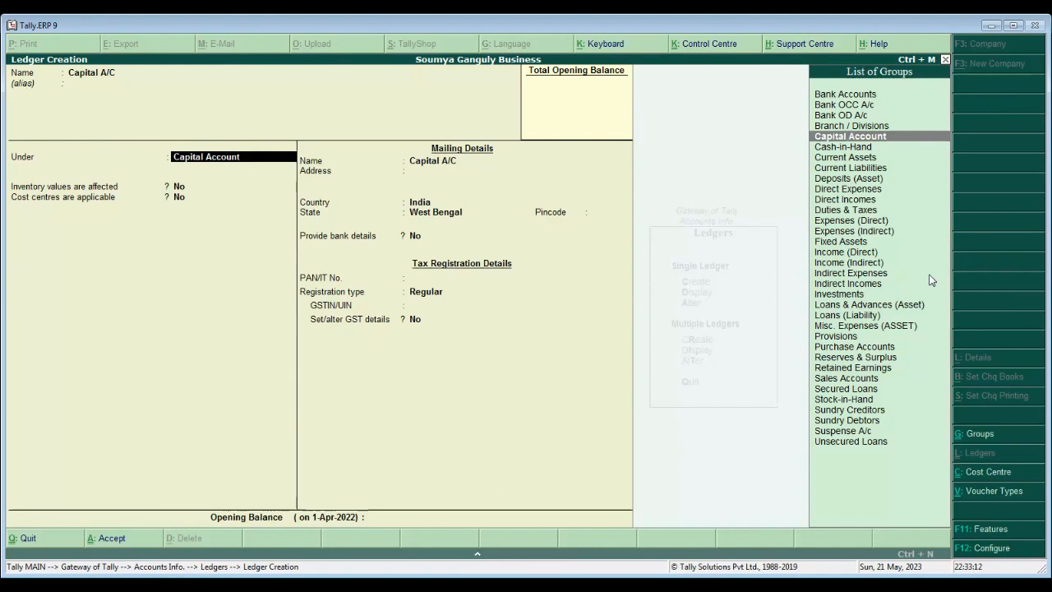
key("Return")
key("Return")
key("Return")
key("Return")
key("Return")
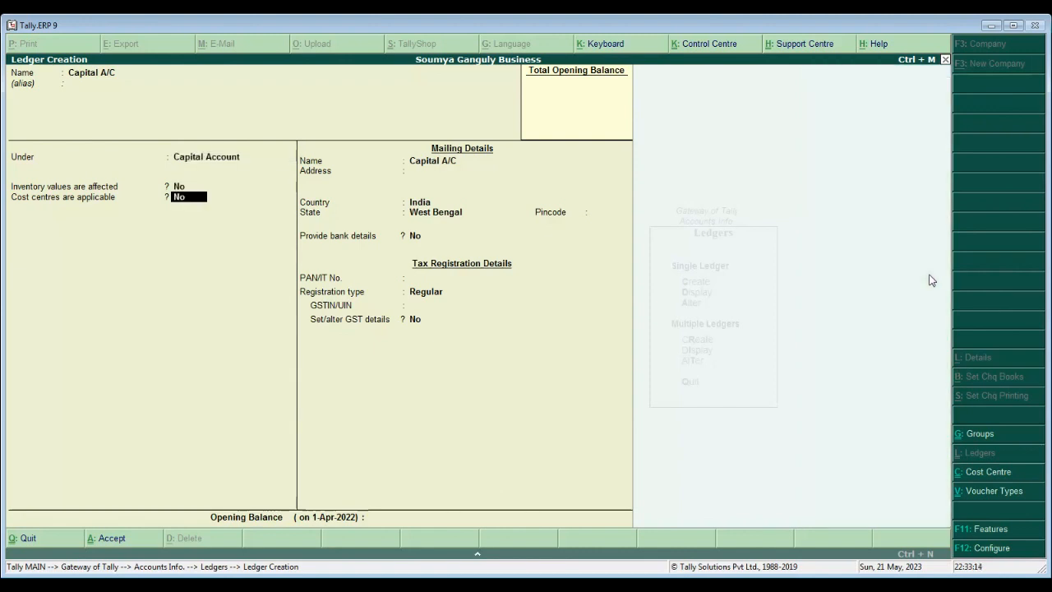
key("Return")
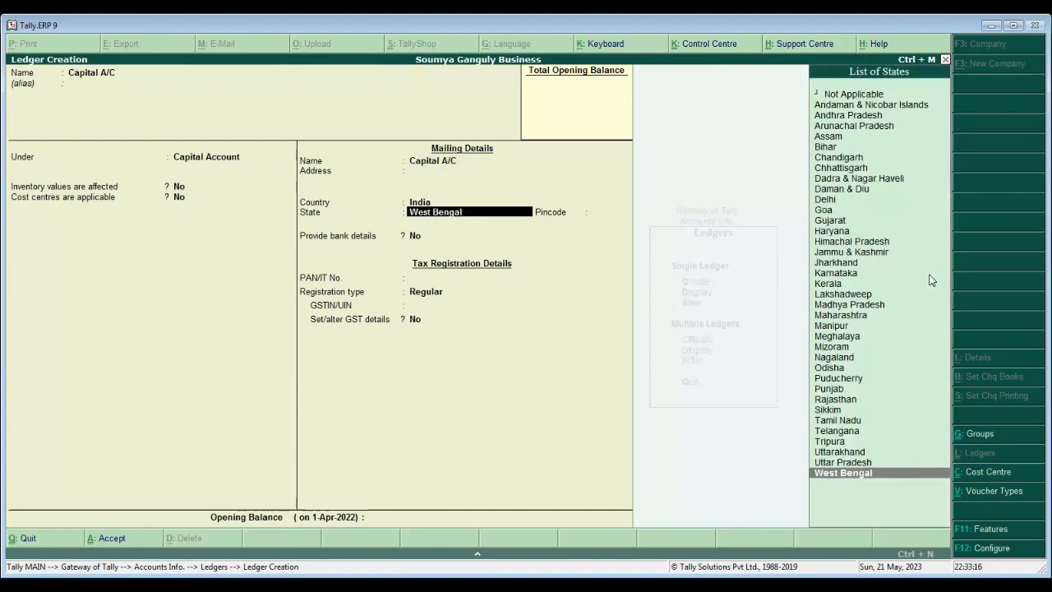
key("Return")
key("Return")
key("Return")
key("Return")
key("Return")
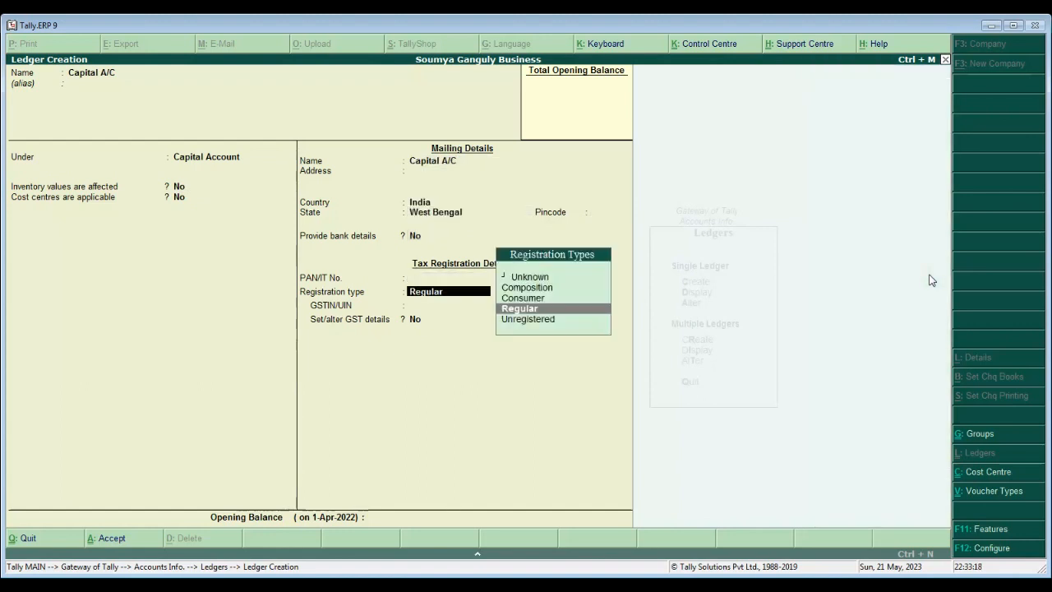
key("Return")
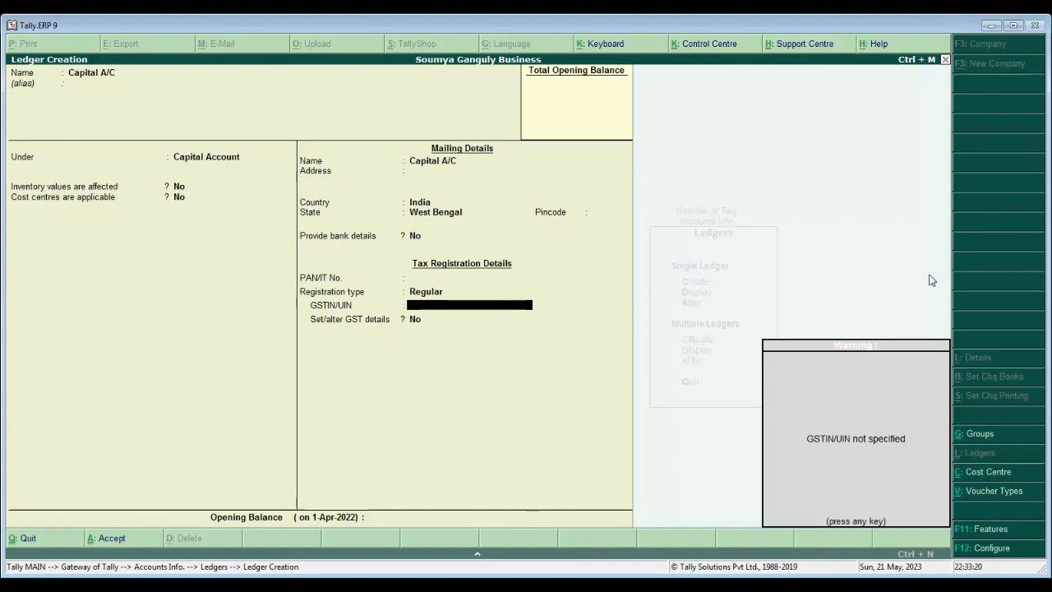
key("Return")
key("Return")
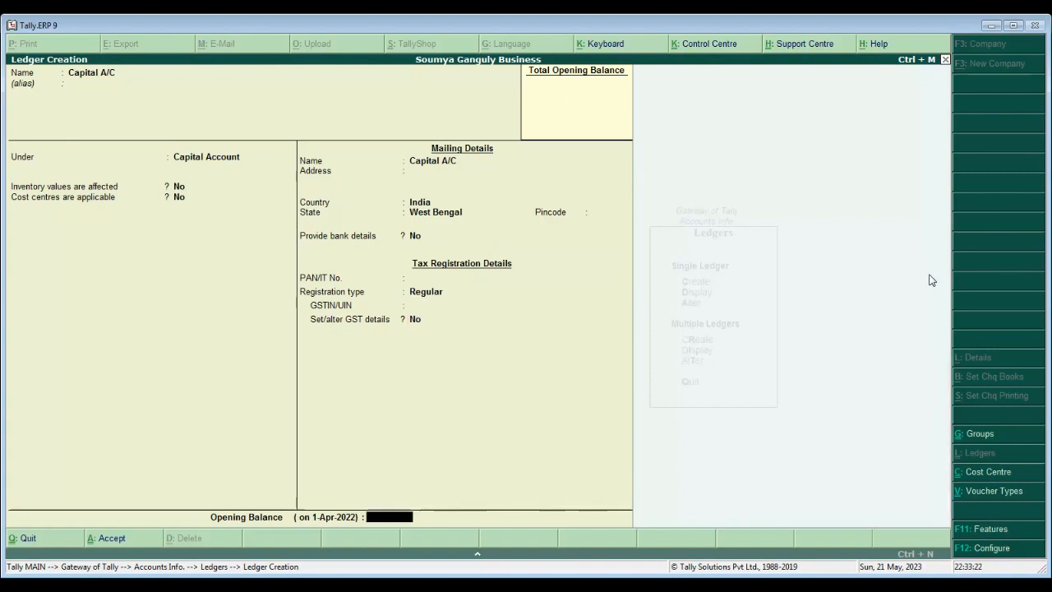
key("Return")
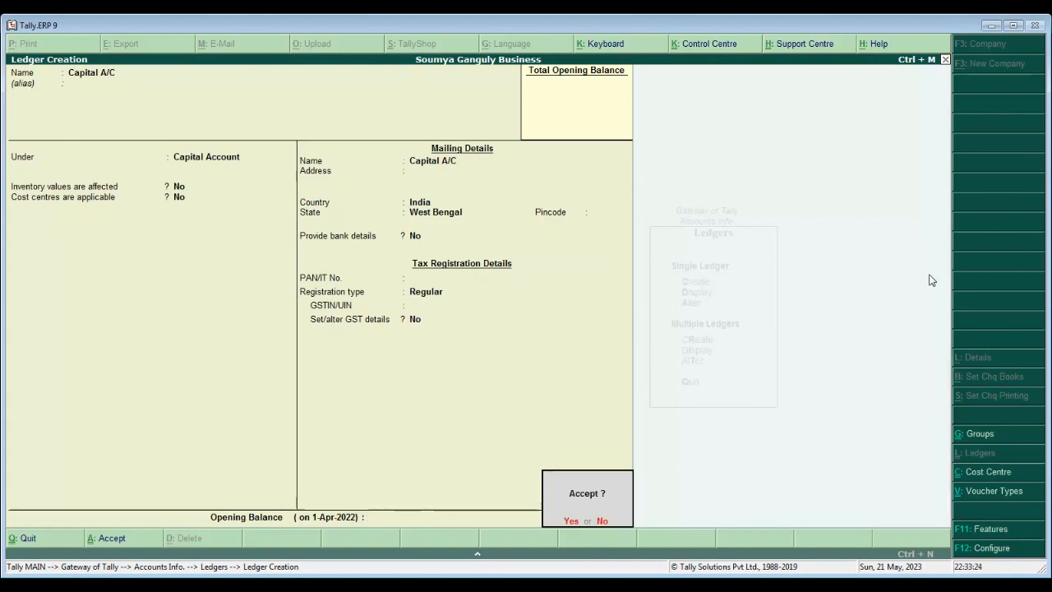
key("Return")
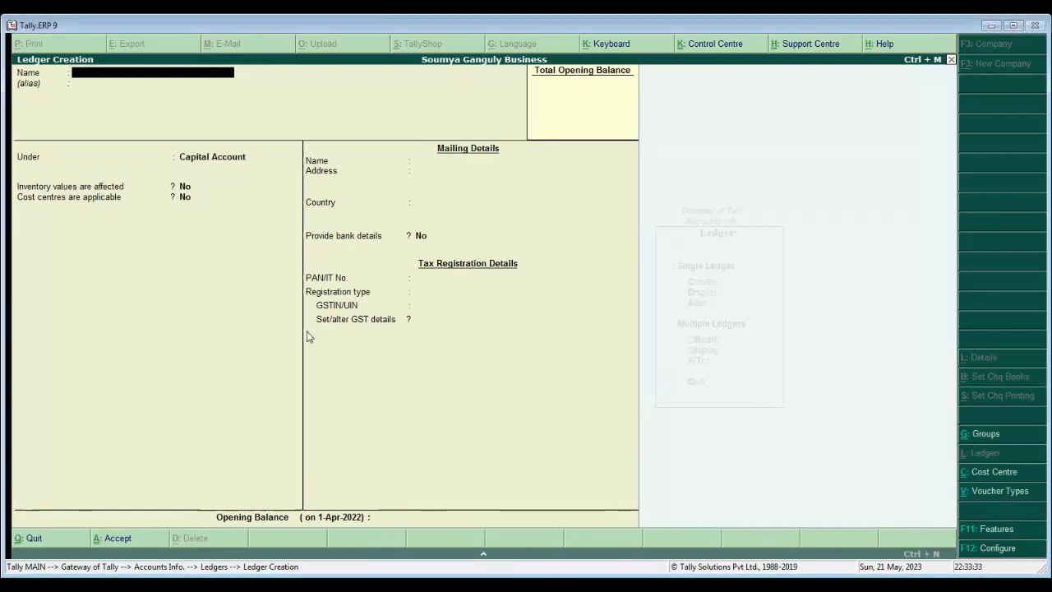
- Quit the blank creation form and confirm Capital A/C appears in the ledger list
key("Escape")
key("Return")
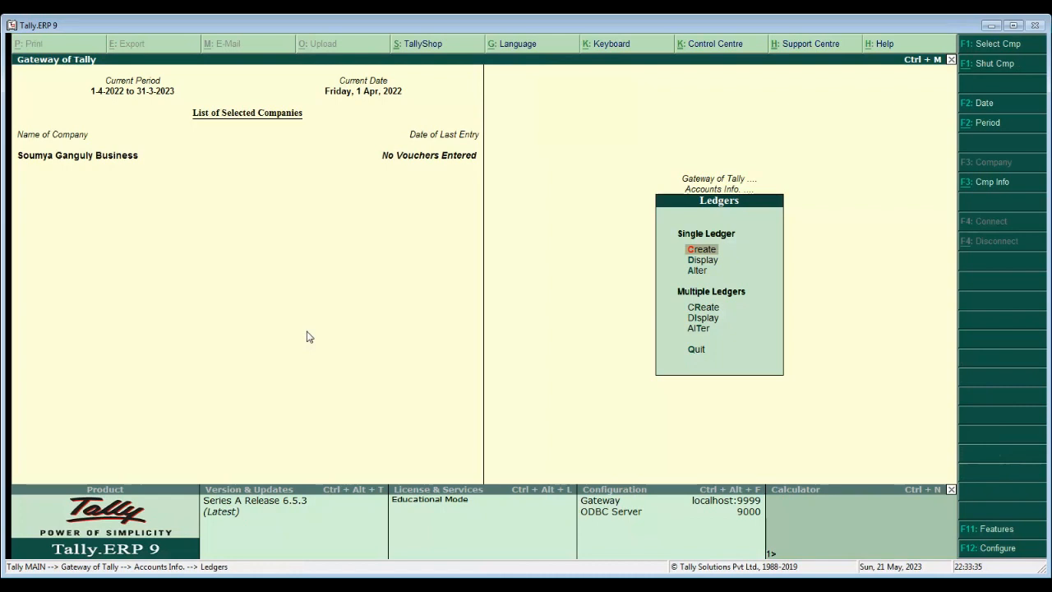
key("Down")
key("Down")
key("Up")
key("Return")
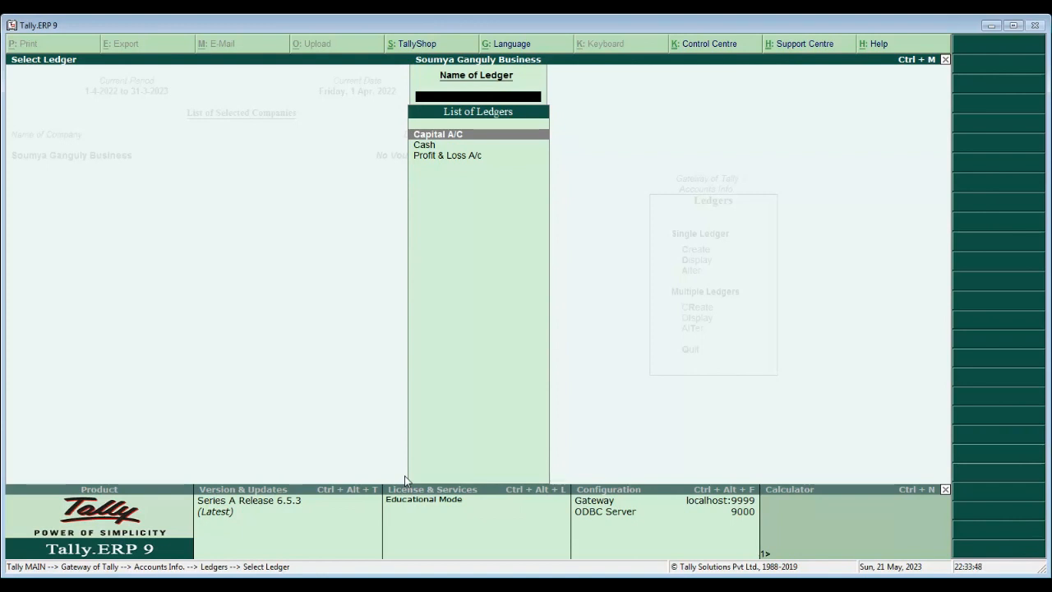
key("Escape")
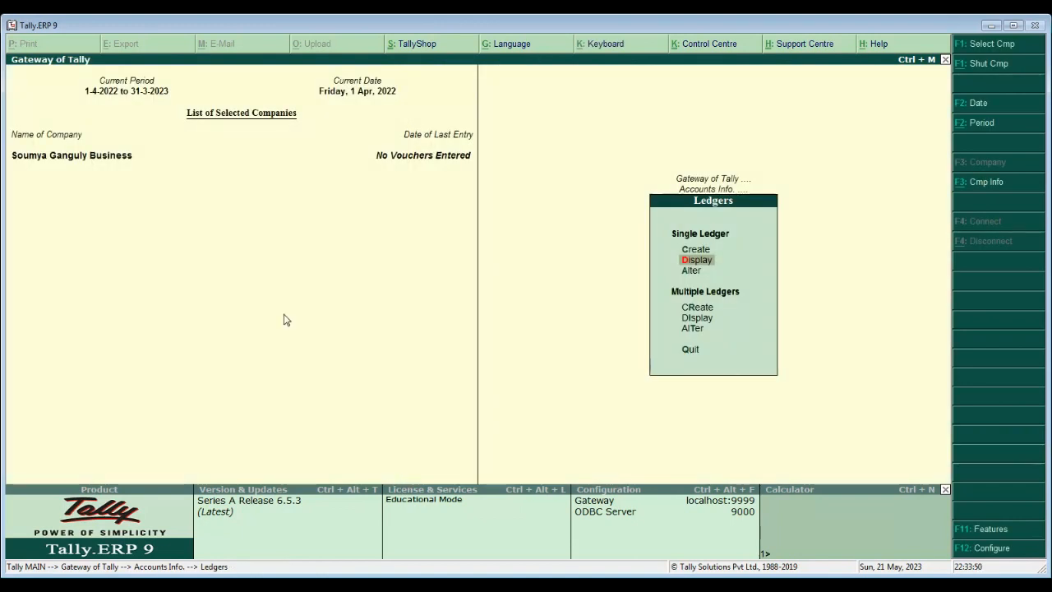
key("Escape")
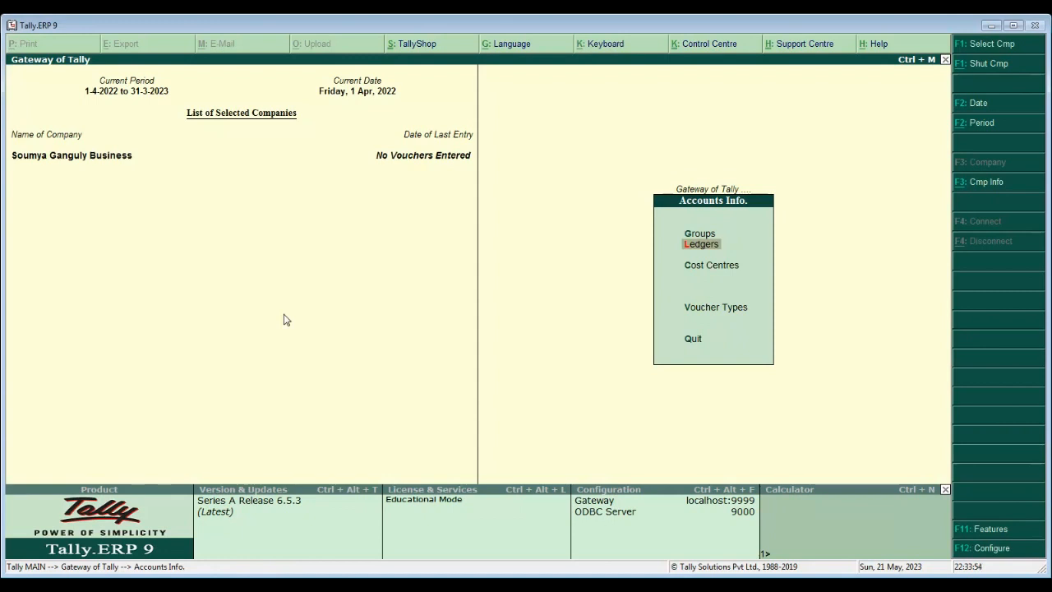
- Open the Capital A/C ledger for alteration
key("Return")
key("Down")
key("Down")
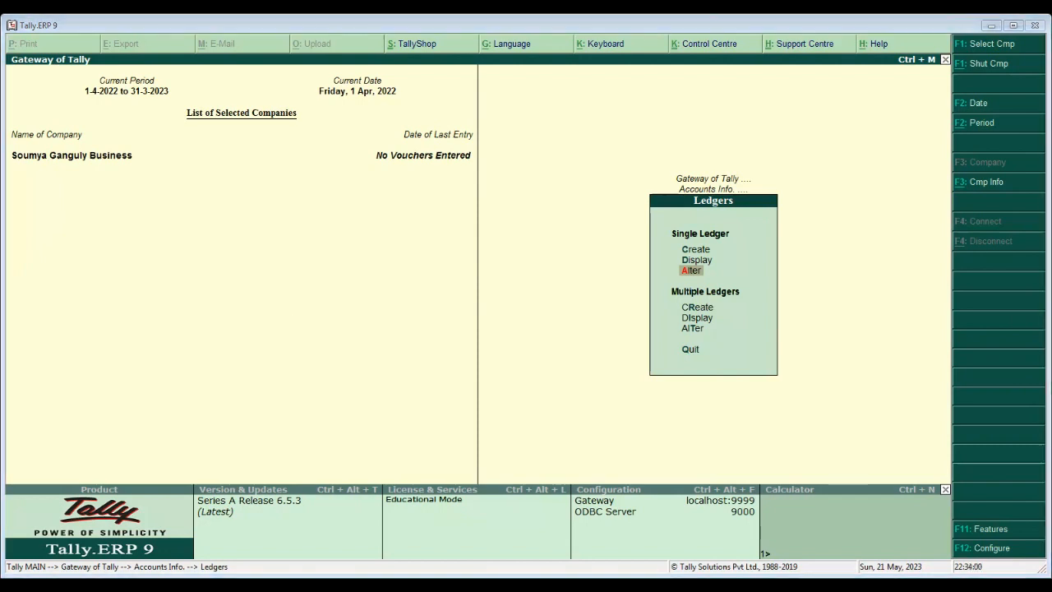
key("Return")
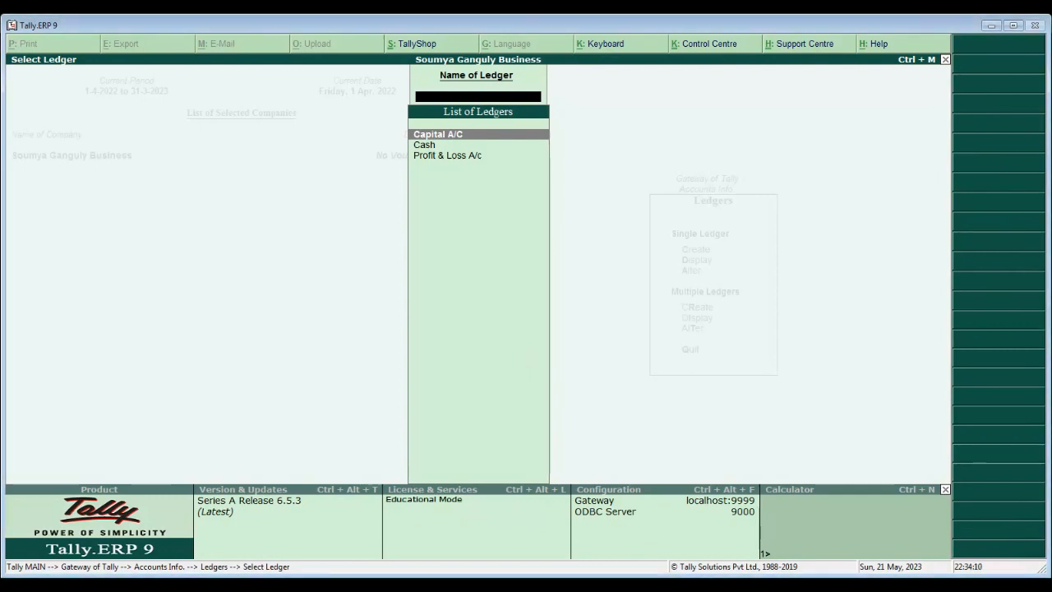
key("Return")
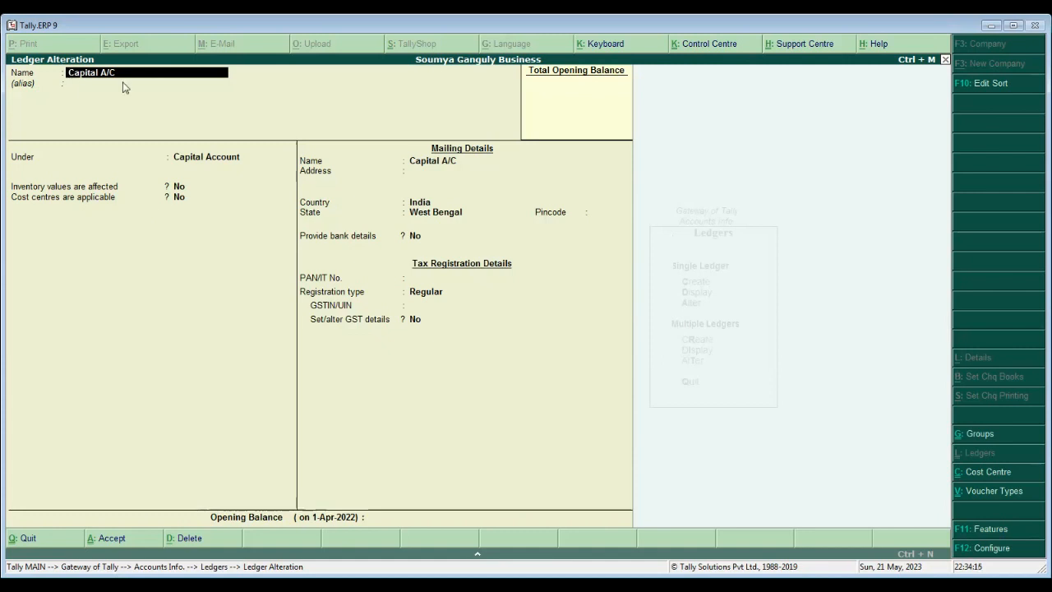
- Rename the ledger to SG Capital A/C and save it
type("SG Capital A/C")
key("Return")
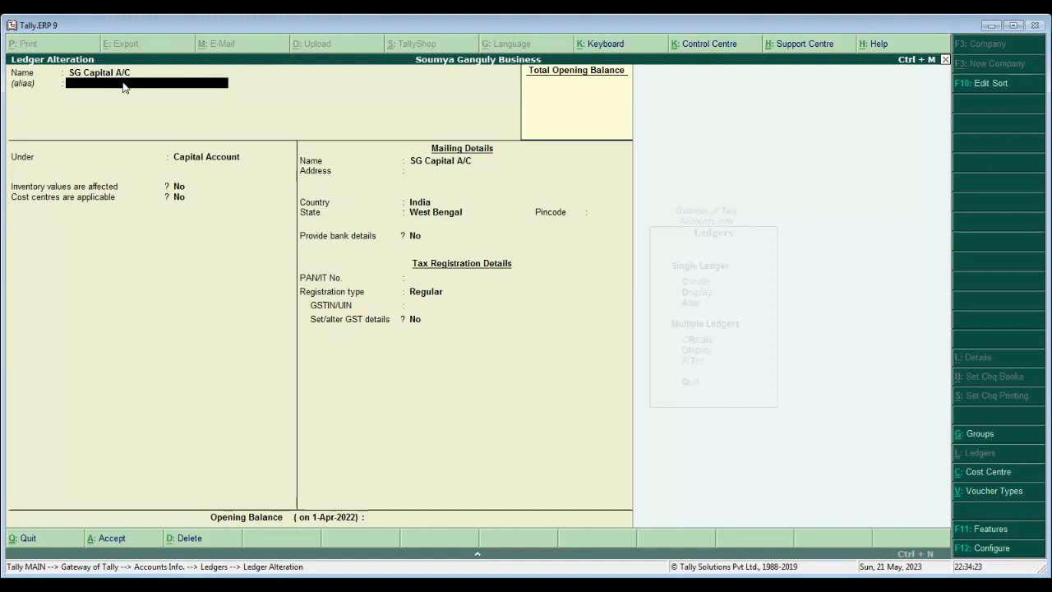
key("Return")
key("Return")
key("Return")
key("Return")
key("Return")
key("Return")
key("Return")
key("Return")
key("Return")
key("Return")
key("Return")
key("Return")
key("Return")
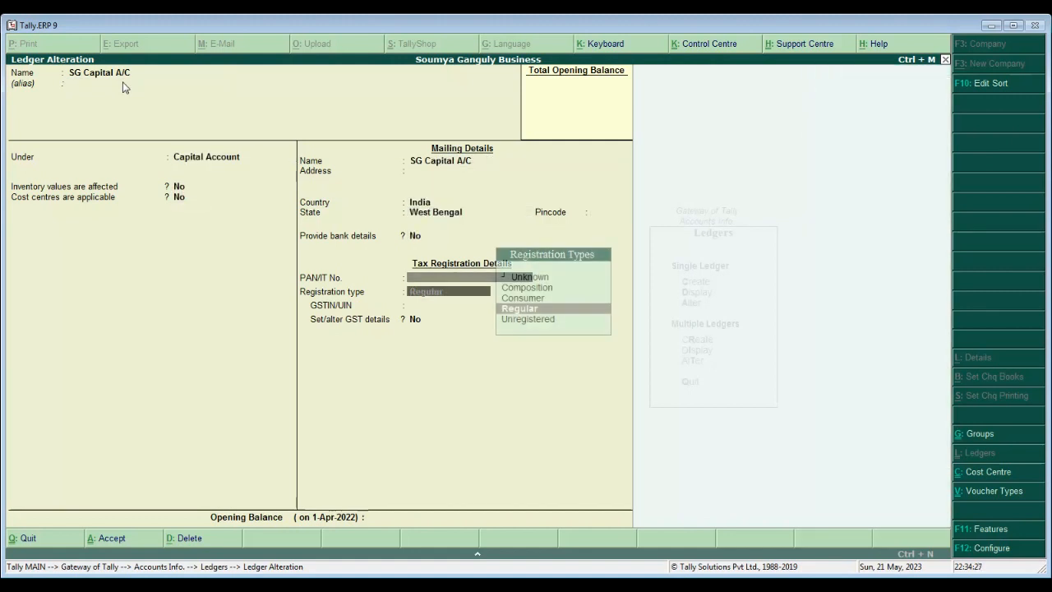
key("Return")
key("Return")
key("Return")
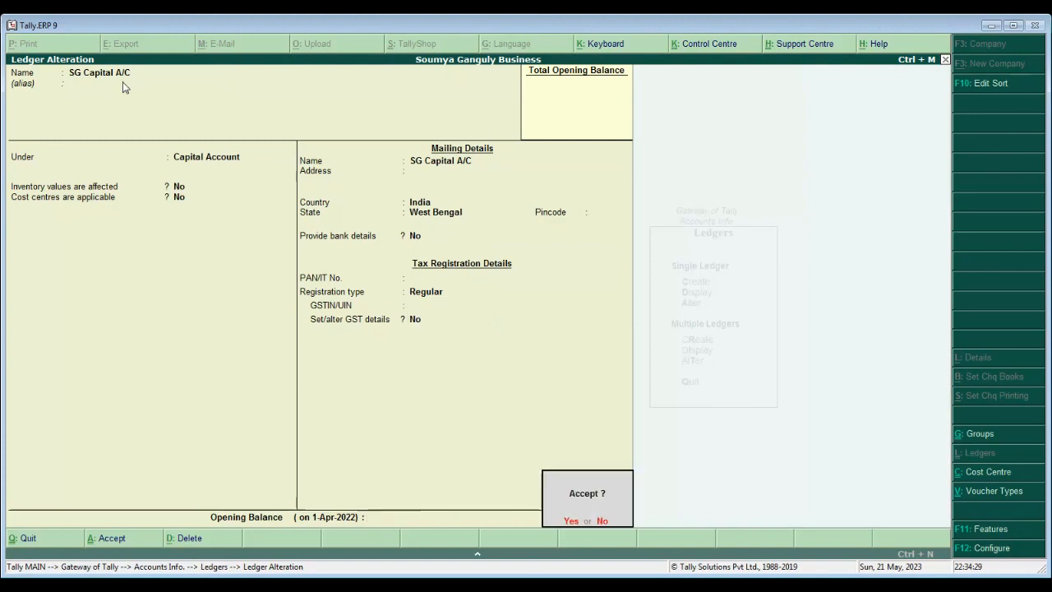
key("Return")
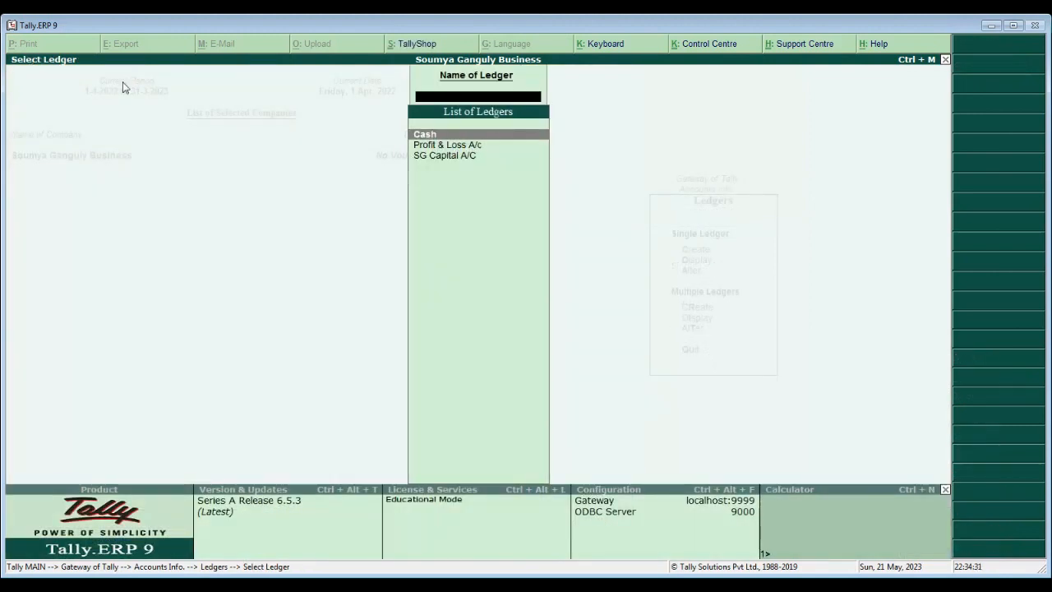
- Check SG Capital A/C in the ledger list, then return to Gateway of Tally
key("Escape")
key("Up")
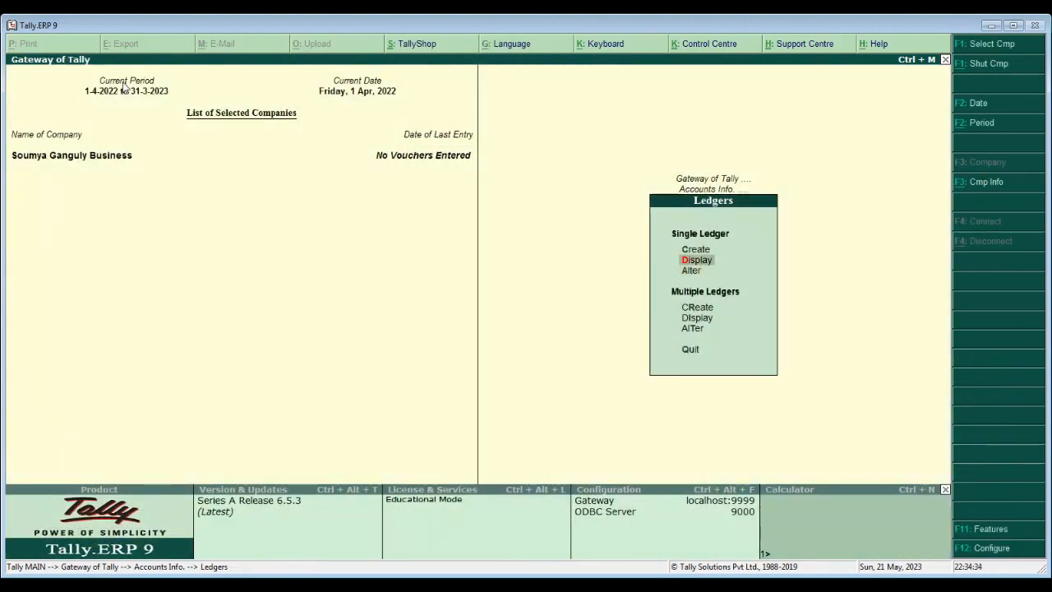
key("Return")
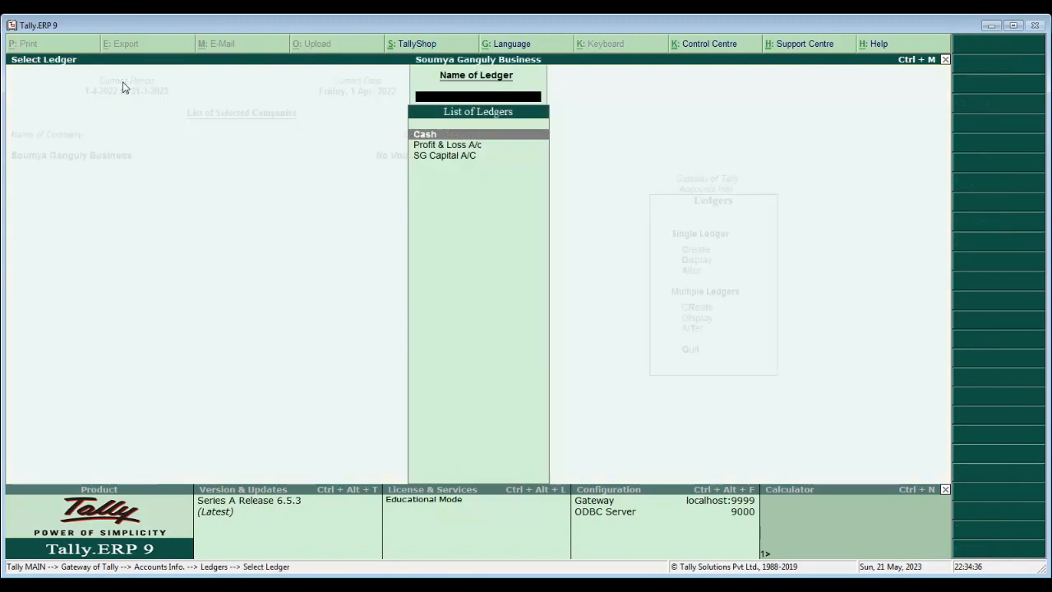
key("Down")
key("Down")
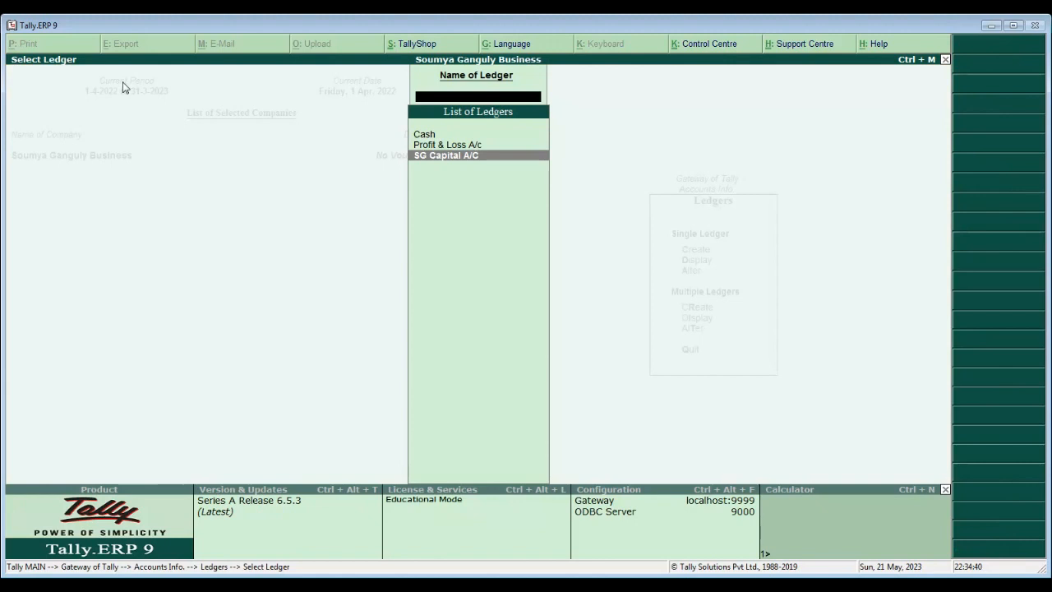
key("Escape")
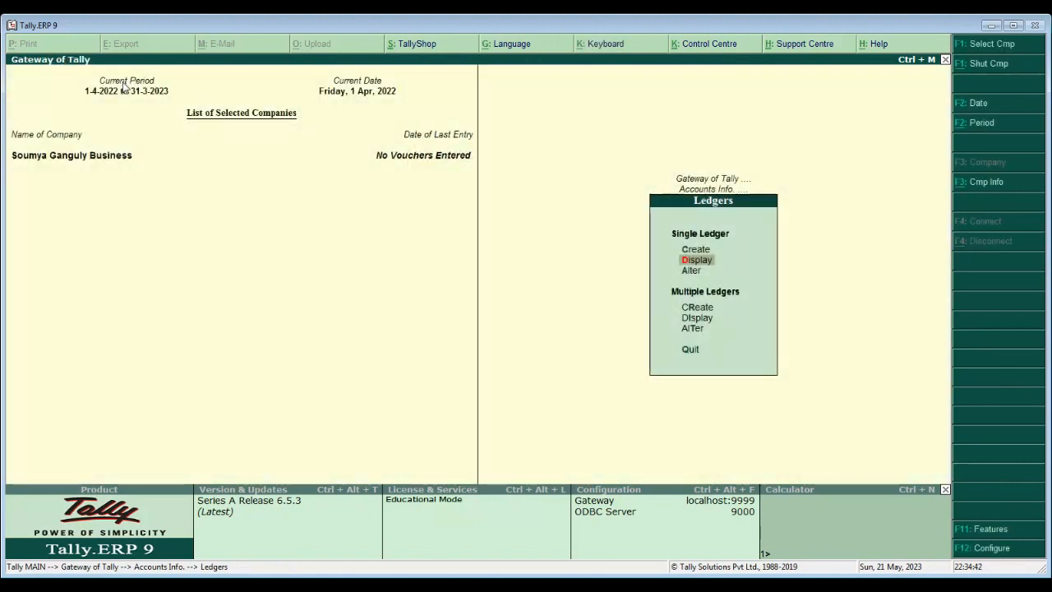
key("Escape")
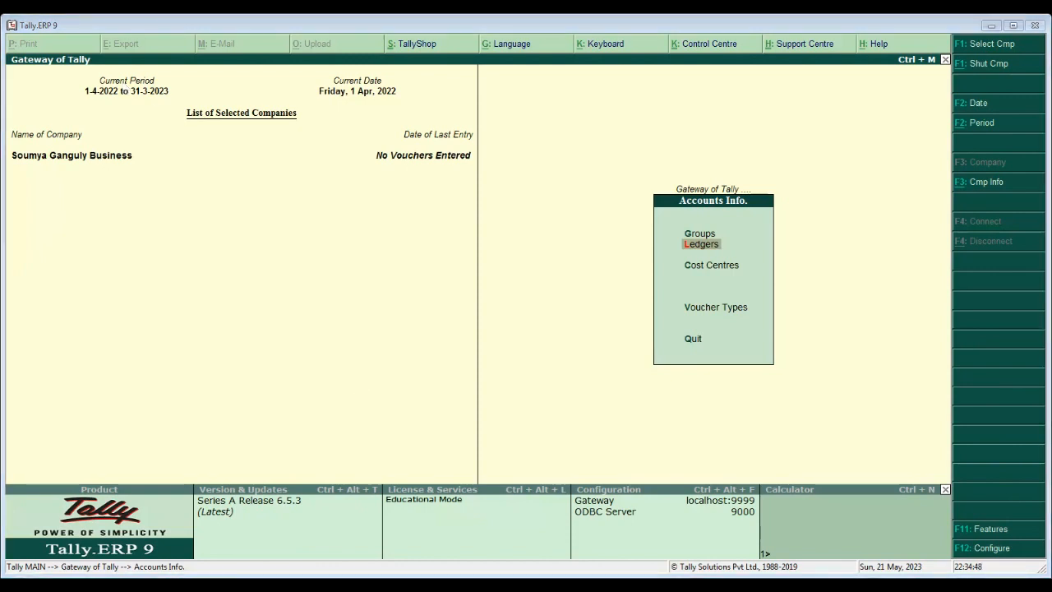
key("Escape")
key("Down")
key("Down")
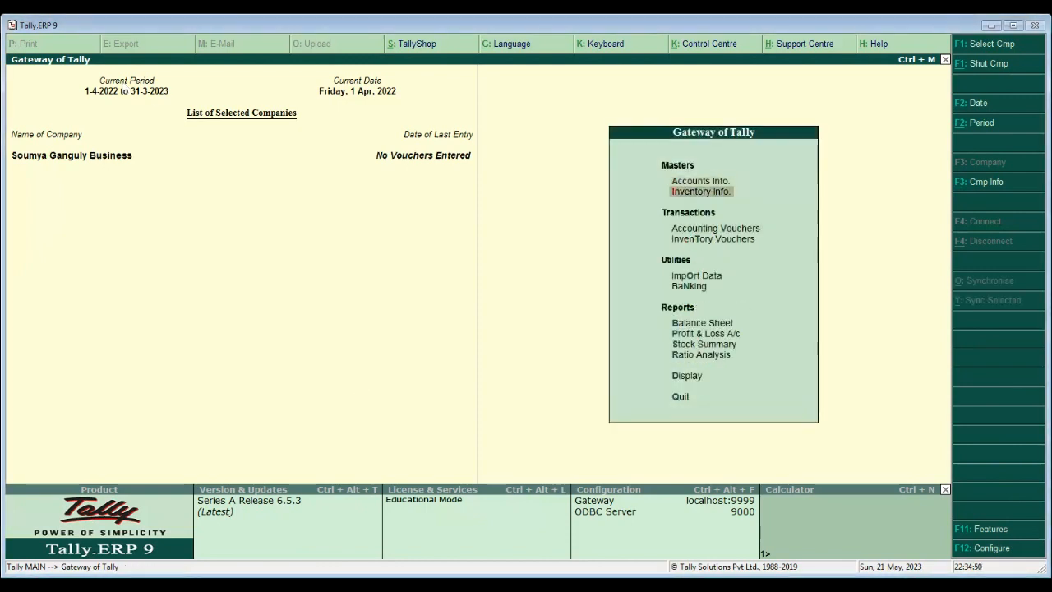
- Open Accounting Vouchers, showing a blank Payment voucher No. 1 dated 1-Apr-2022
key("Return")
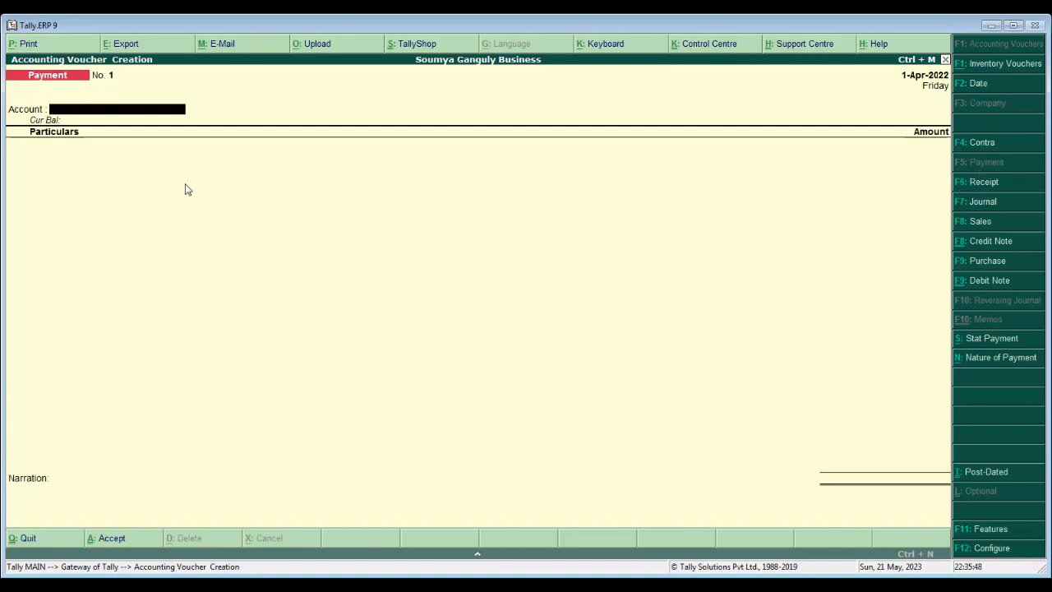
- Switch to a Receipt voucher (F6), No. 1 dated 1-Apr-2022
key("F6")
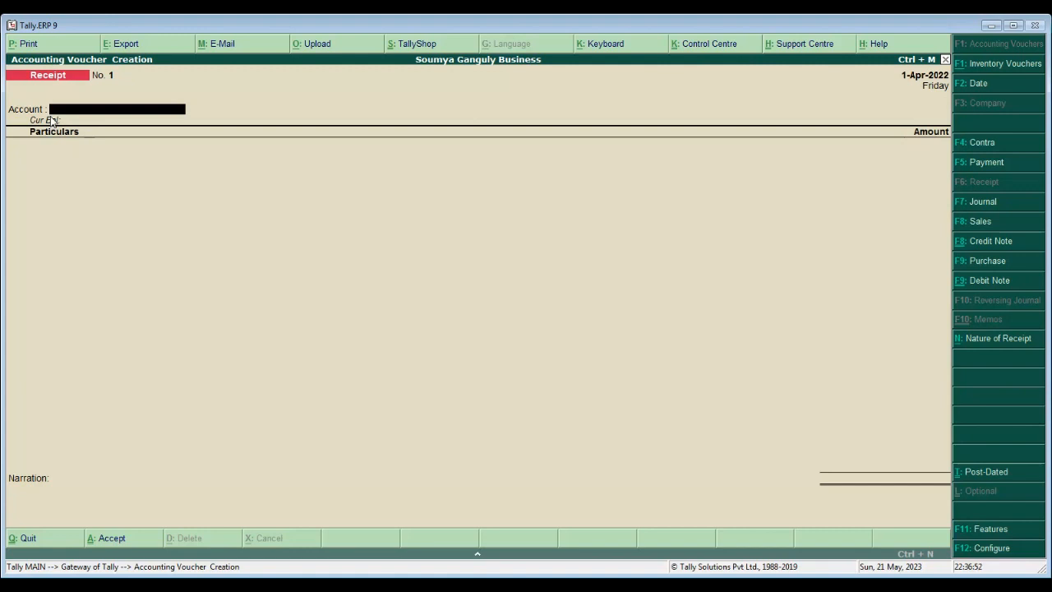
- Record a 10,000 receipt from SG Capital A/C into Cash with no narration, and save it
type("C")
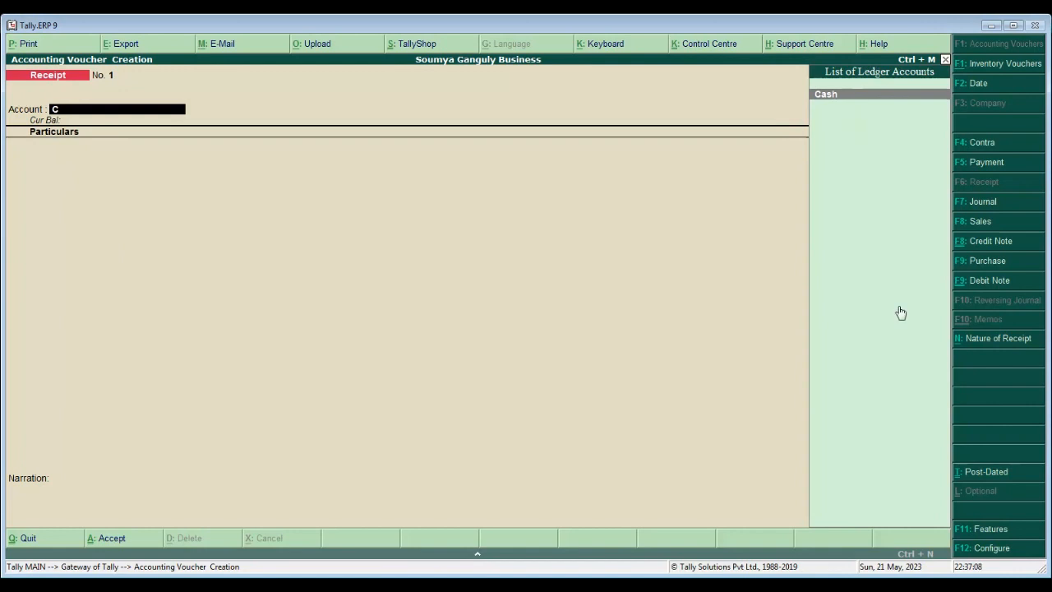
key("Return")
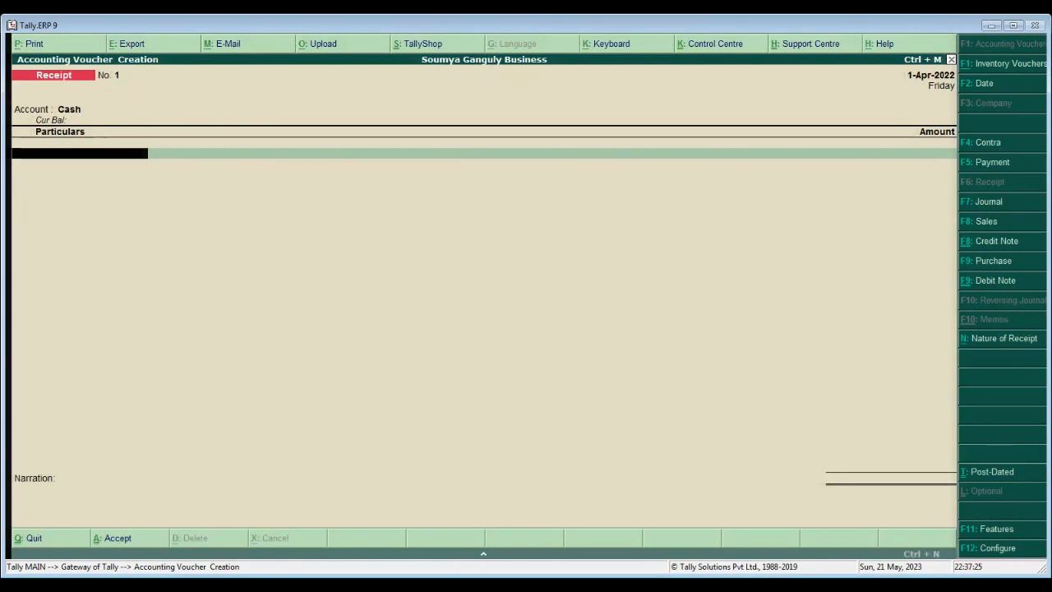
type("C")
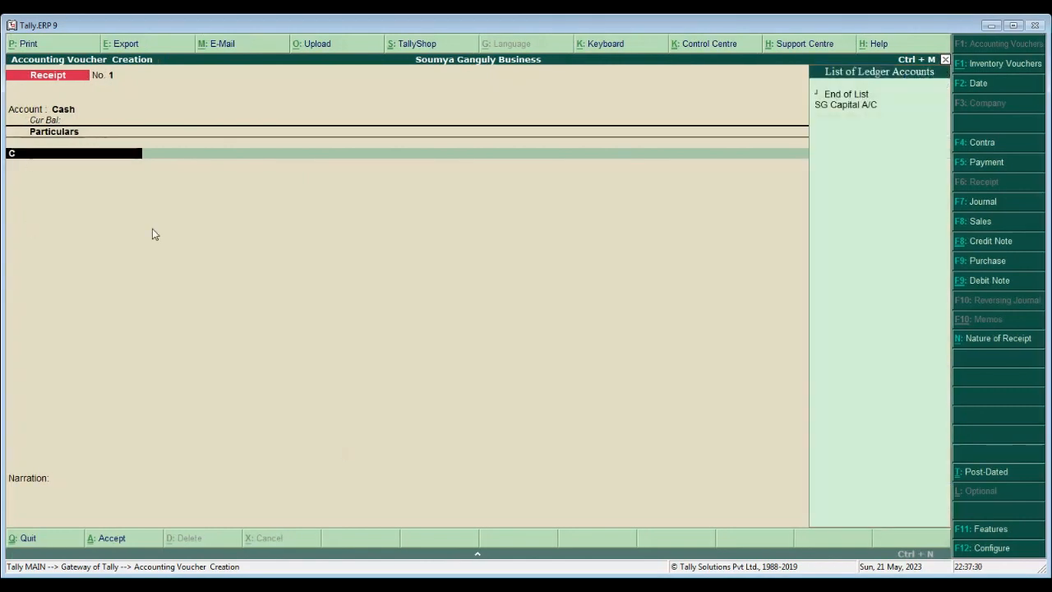
key("BackSpace")
key("BackSpace")
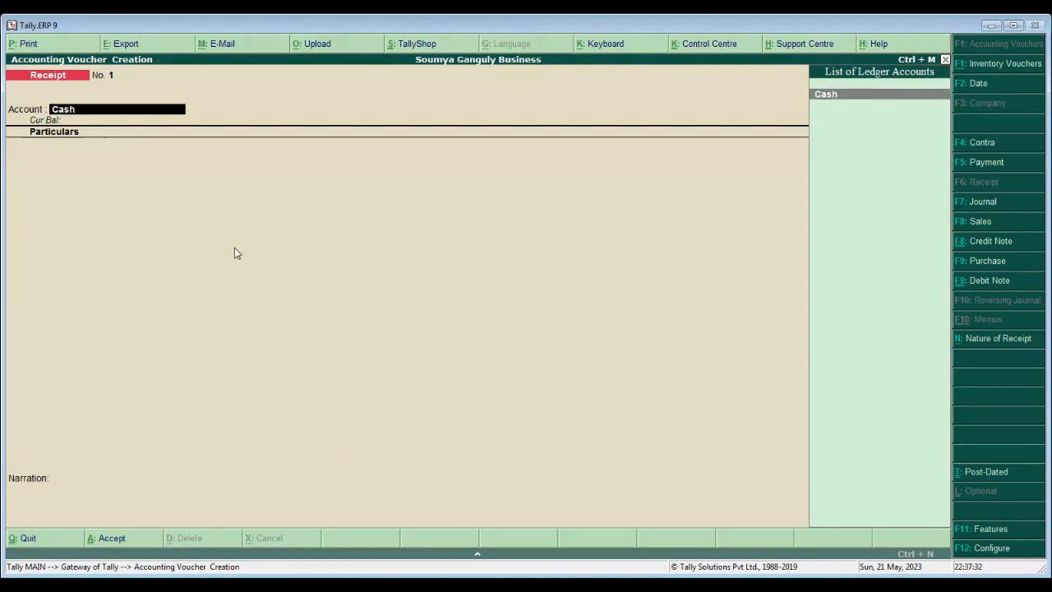
key("Return")
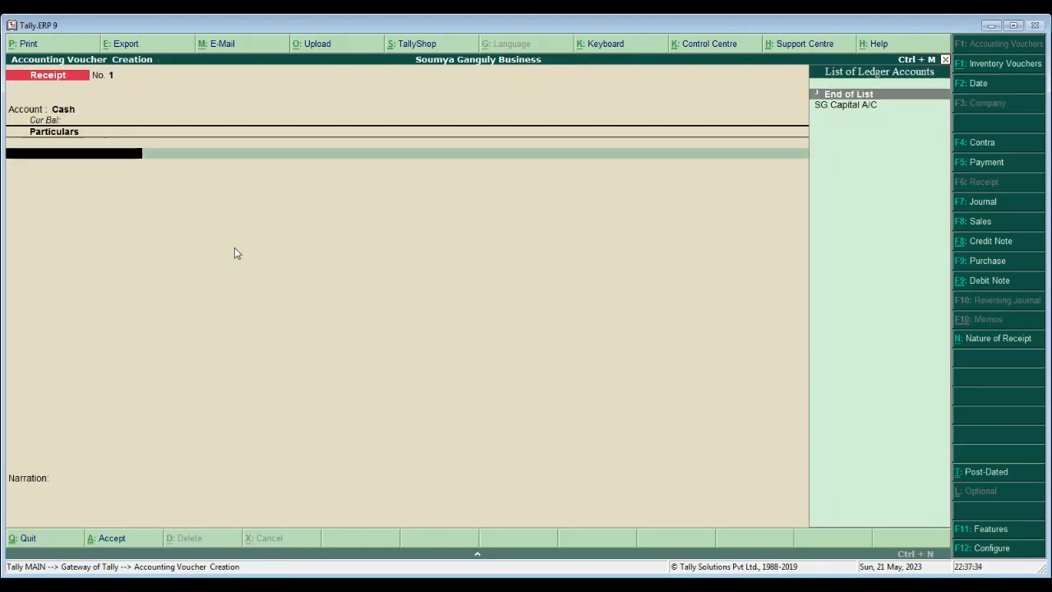
key("Return")
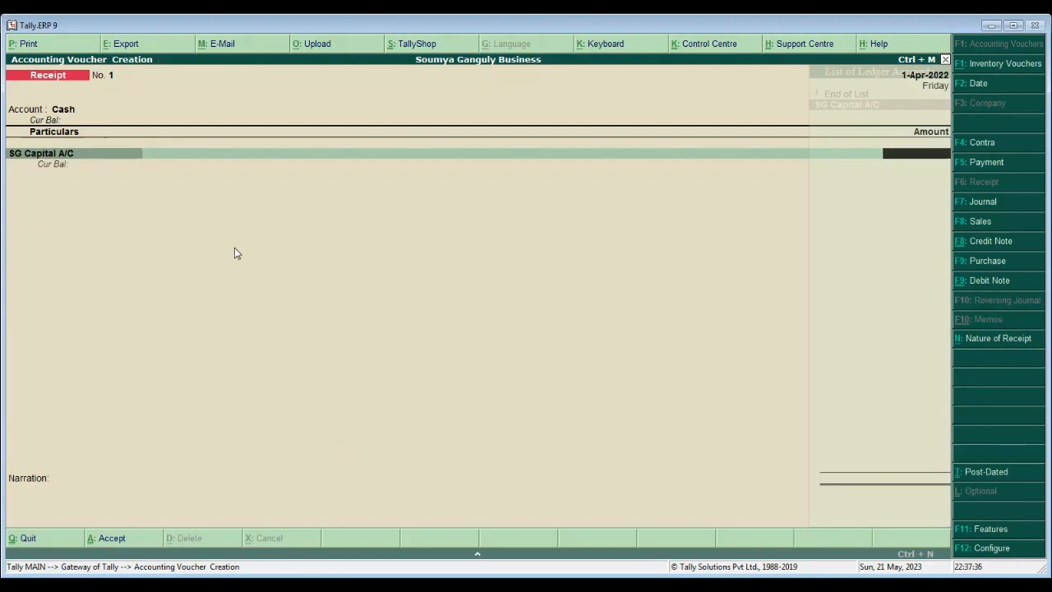
type("10000")
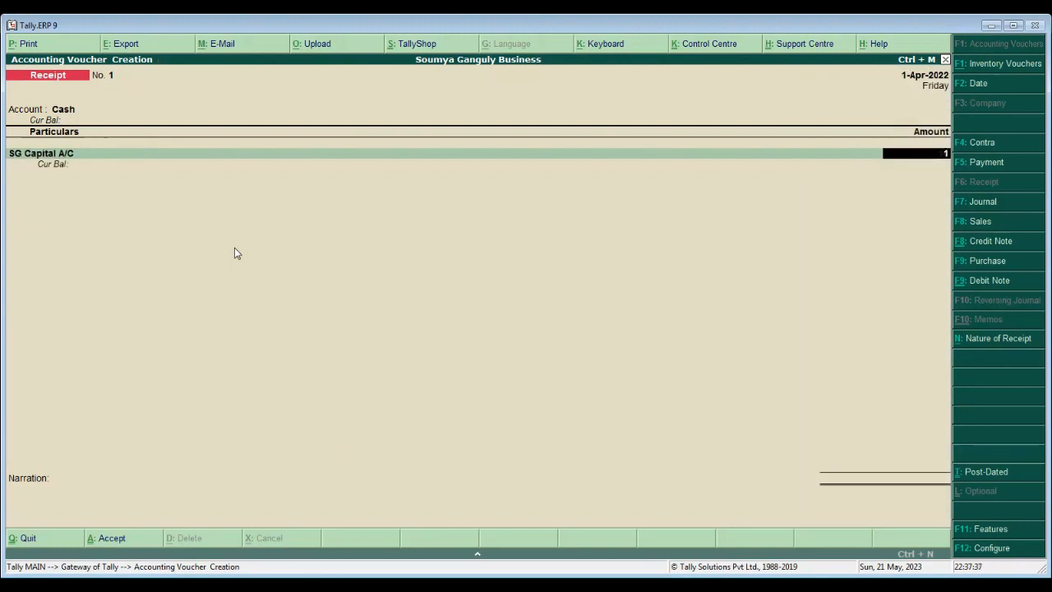
key("Return")
key("Return")
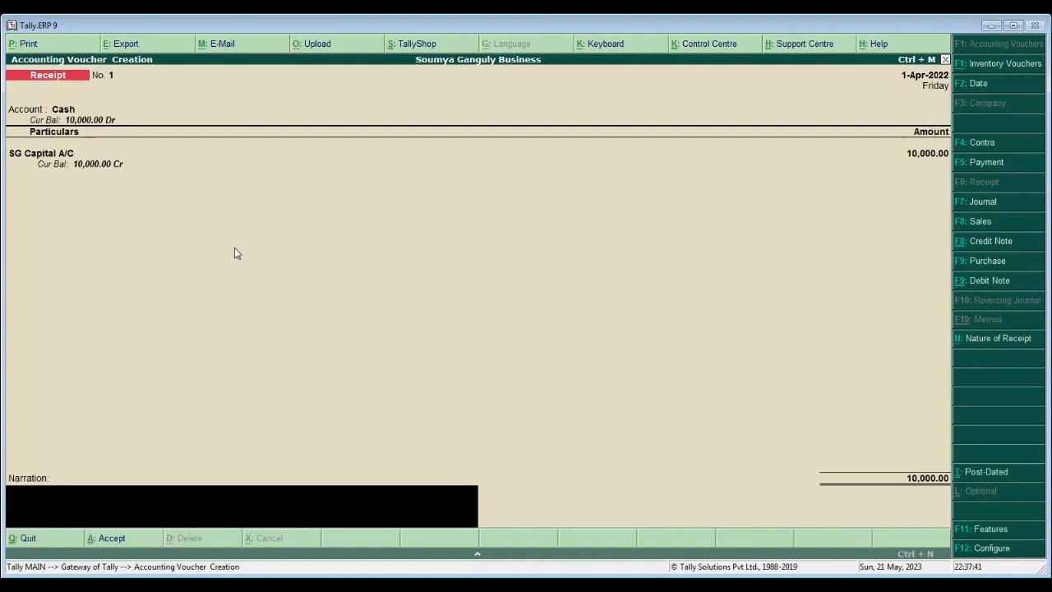
key("Return")
key("y")
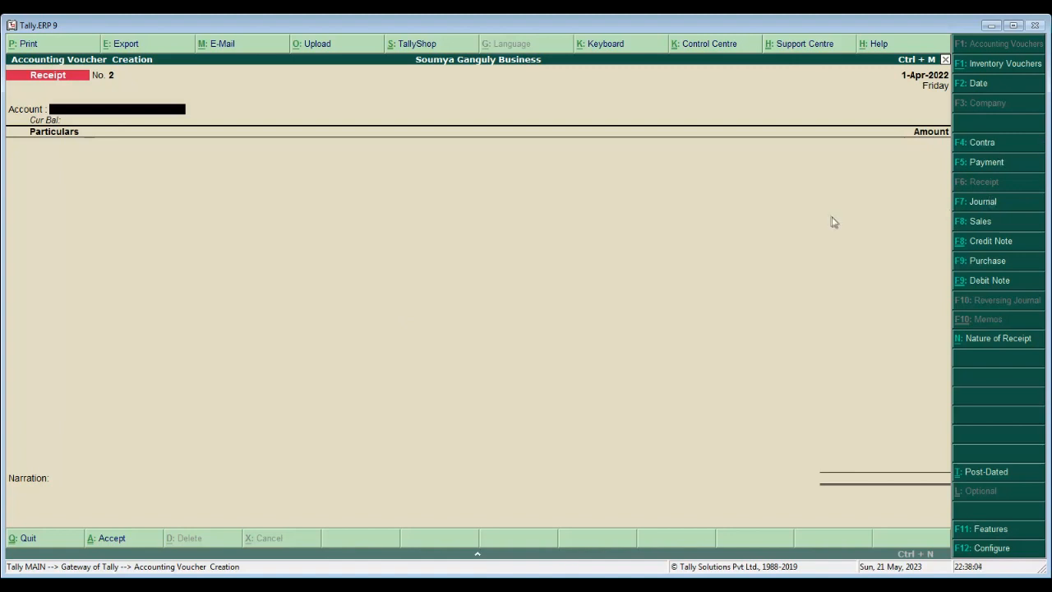
- Switch to a Journal voucher (F7), No. 1
key("F7")
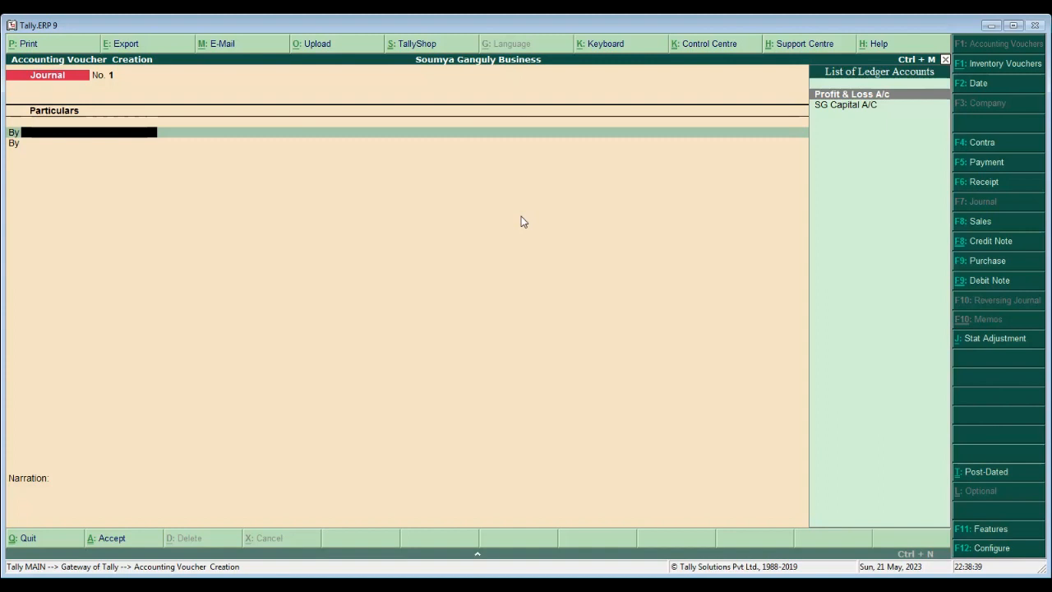
- Create a Furniture A/C ledger under Fixed Assets with default settings from the By line
key("alt+c")
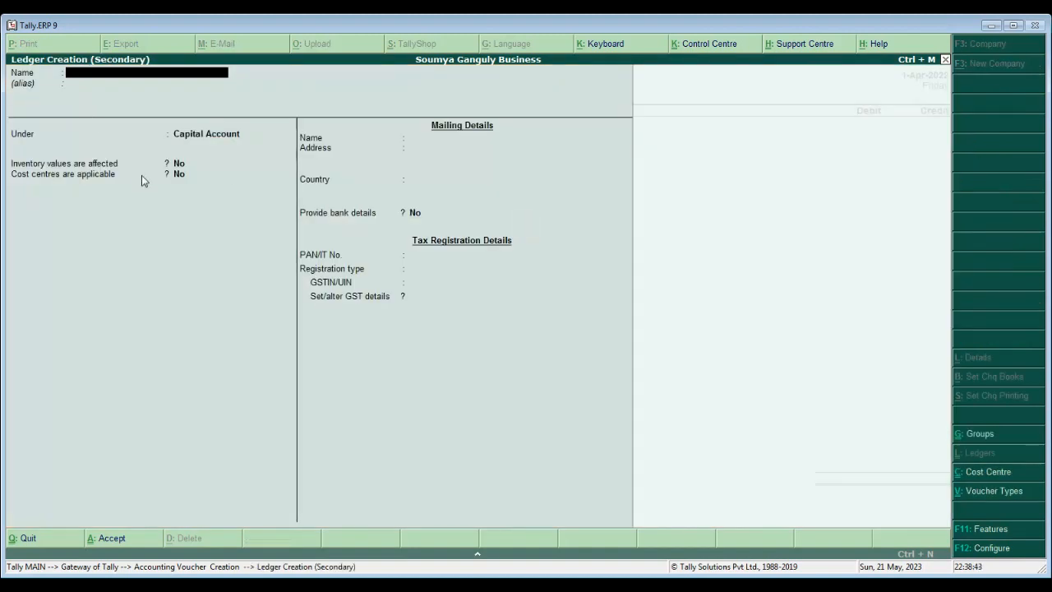
type("Furniture A/C")
key("Return")
key("Return")
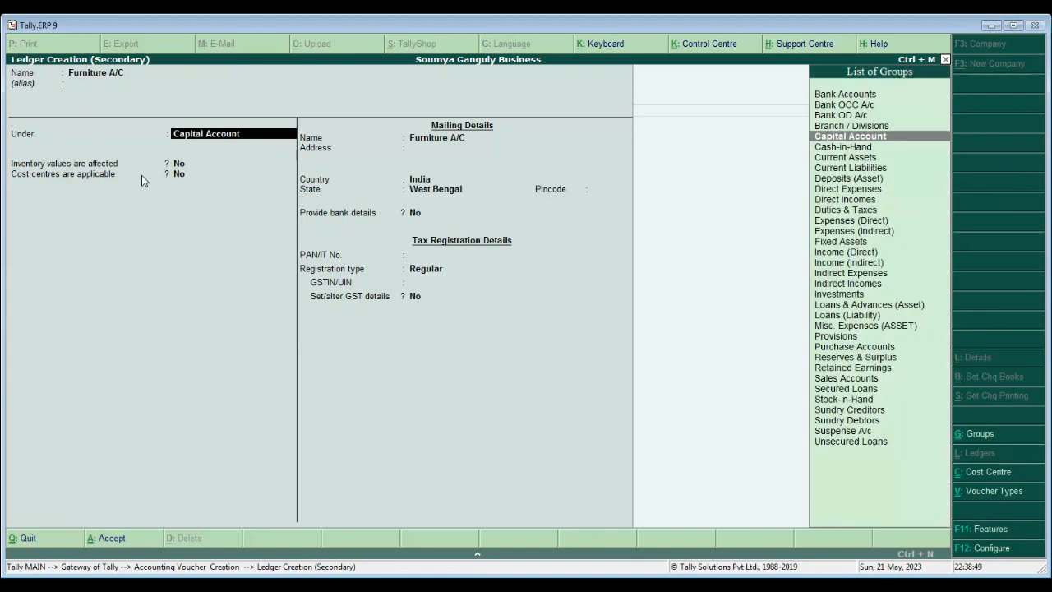
type("F")
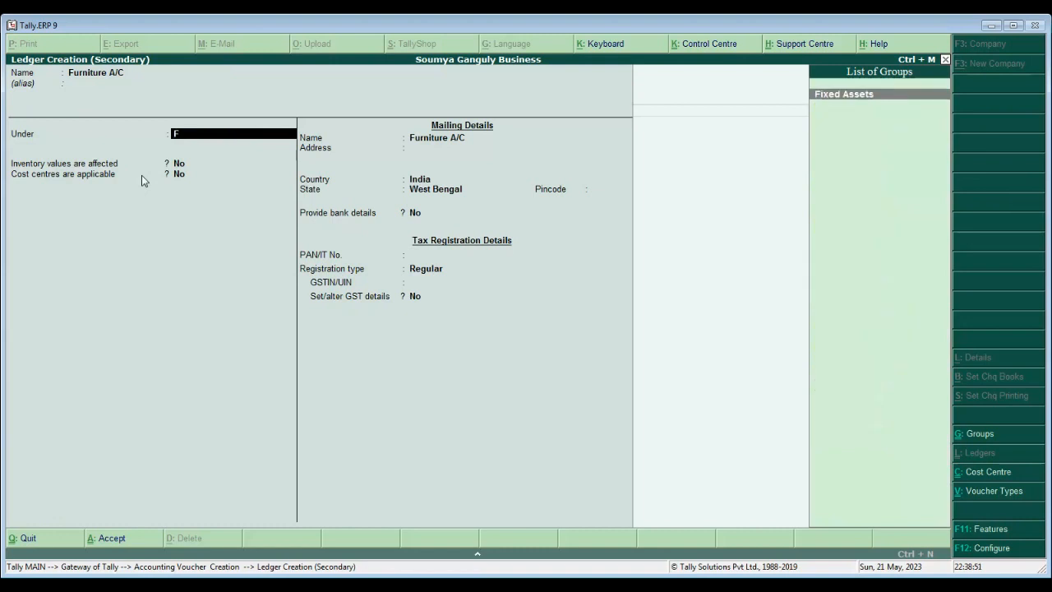
key("Return")
key("Return")
key("Return")
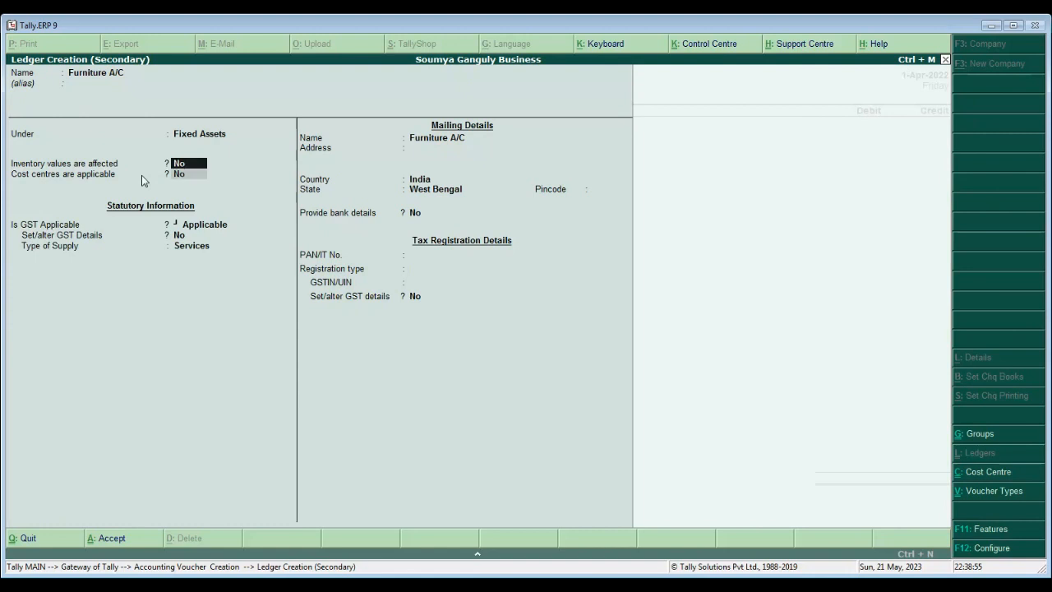
key("Return")
key("Return")
key("Return")
key("Return")
key("Return")
key("Return")
key("Return")
key("Return")
key("Return")
key("Return")
key("Return")
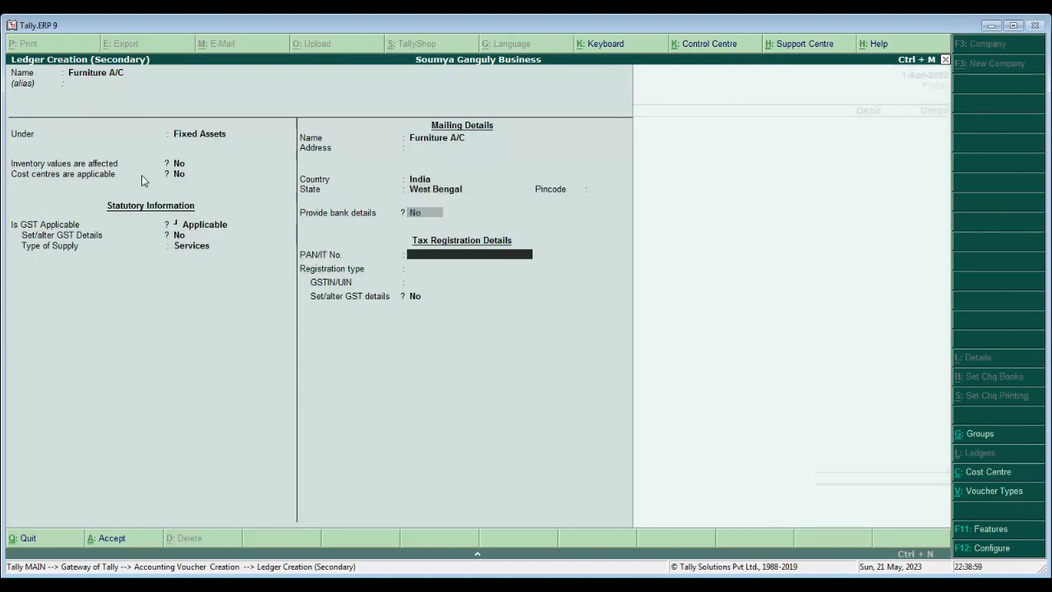
key("Return")
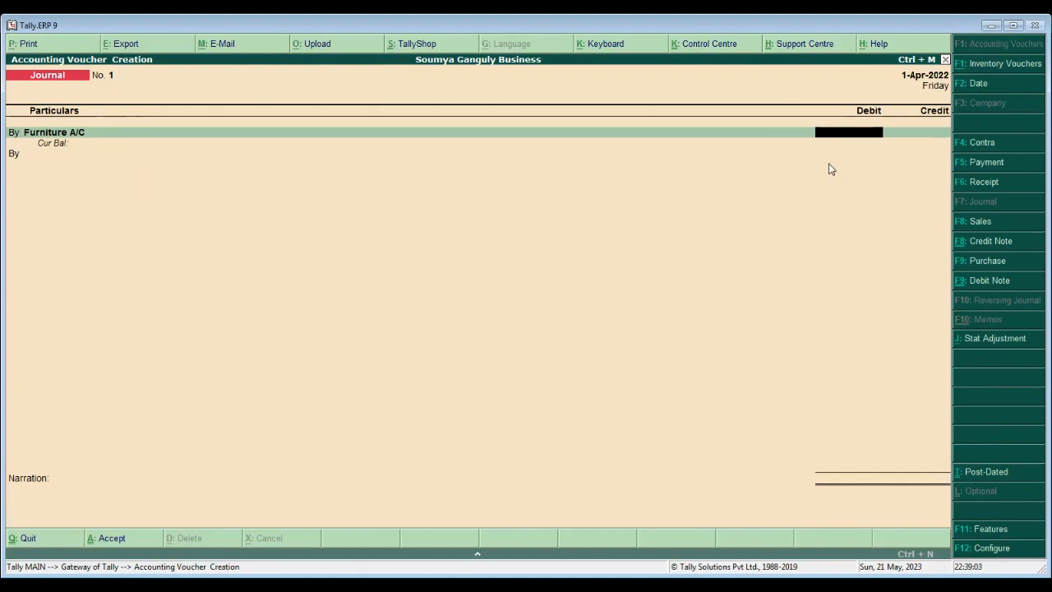
- Debit Furniture A/C 20,000 and credit SG Capital A/C 20,000, leaving narration empty
type("20000")
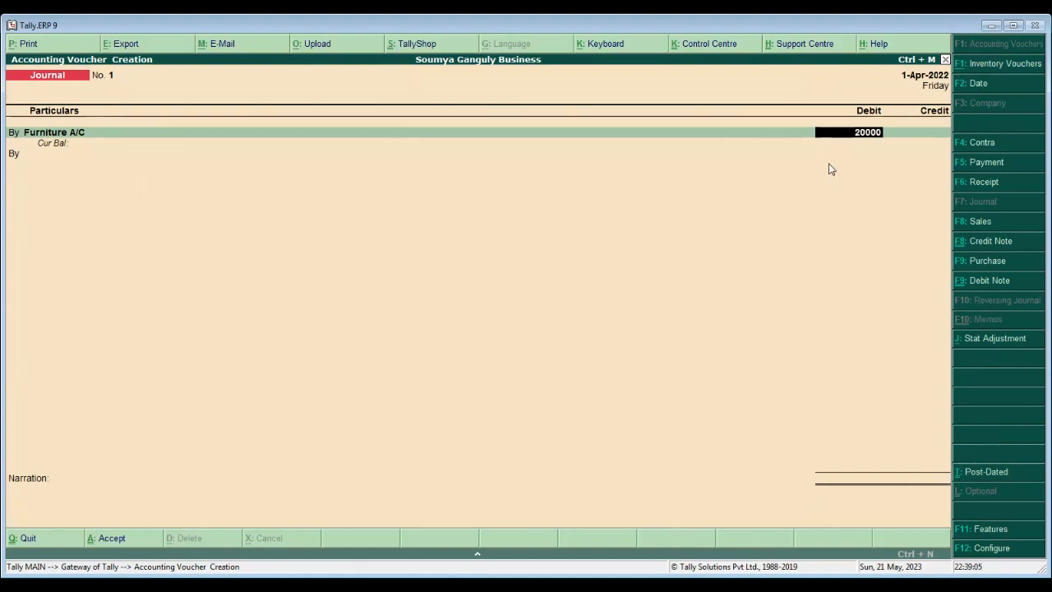
key("Return")
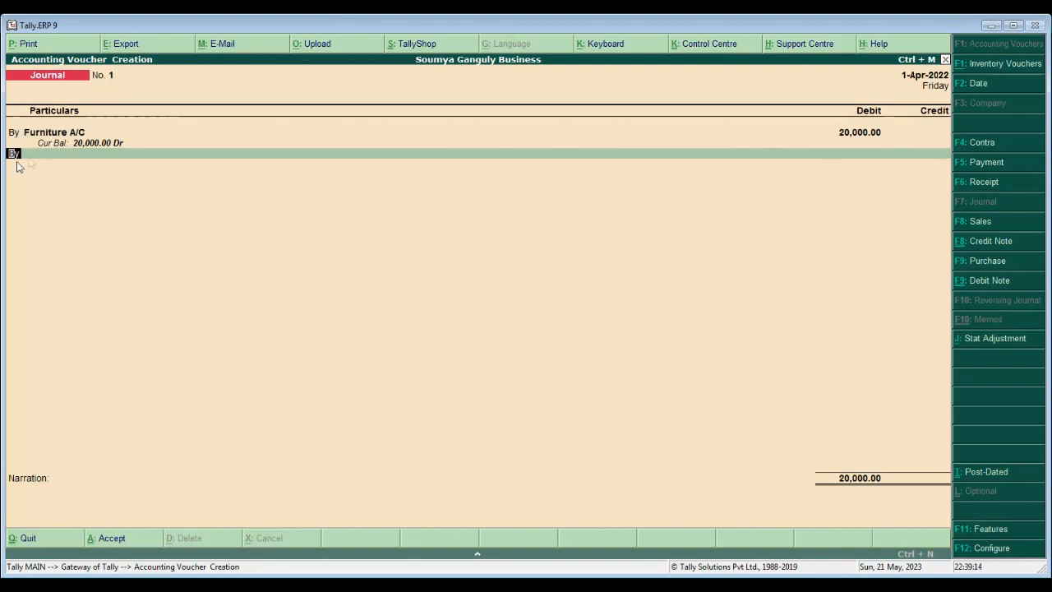
type("t")
key("Return")
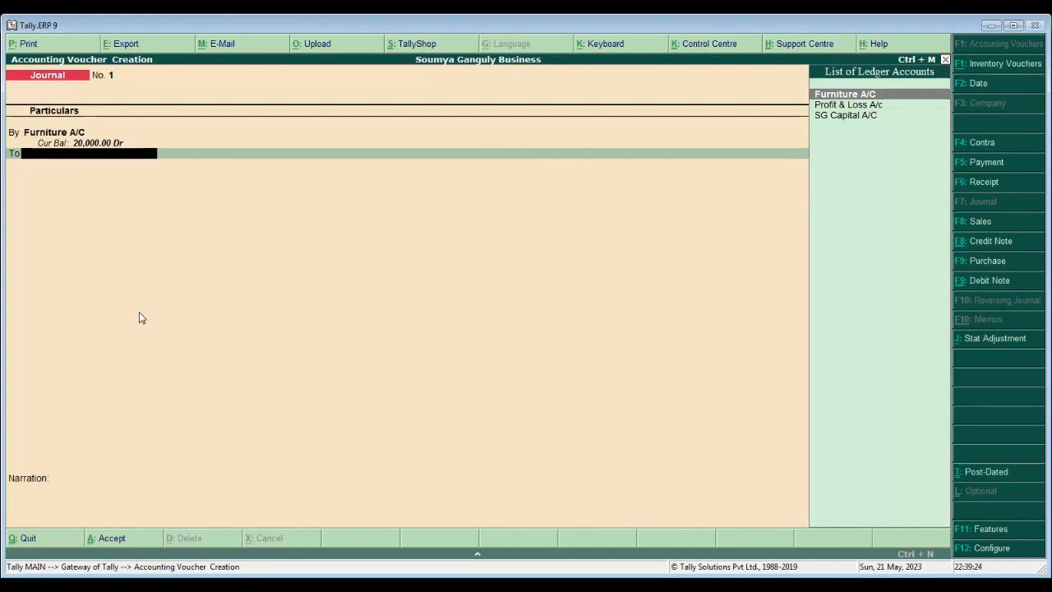
type("s")
key("Return")
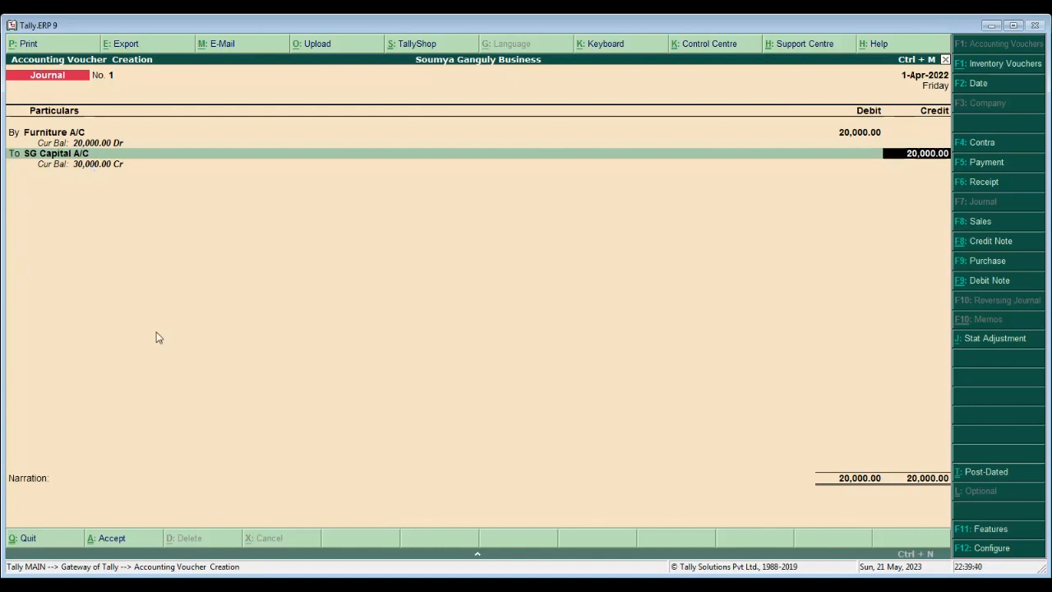
key("Return")
key("Return")
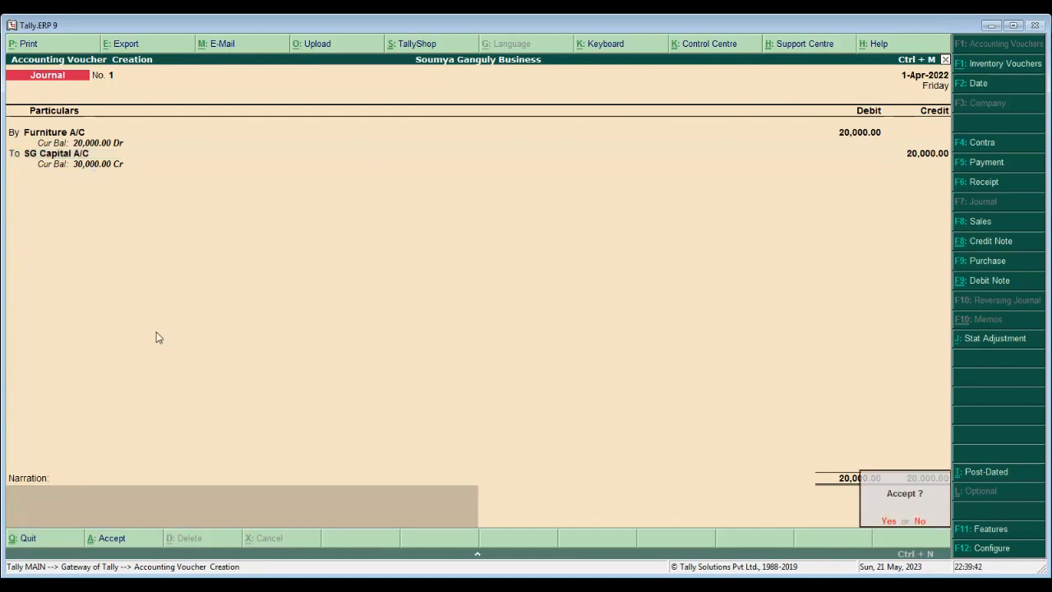
key("Return")
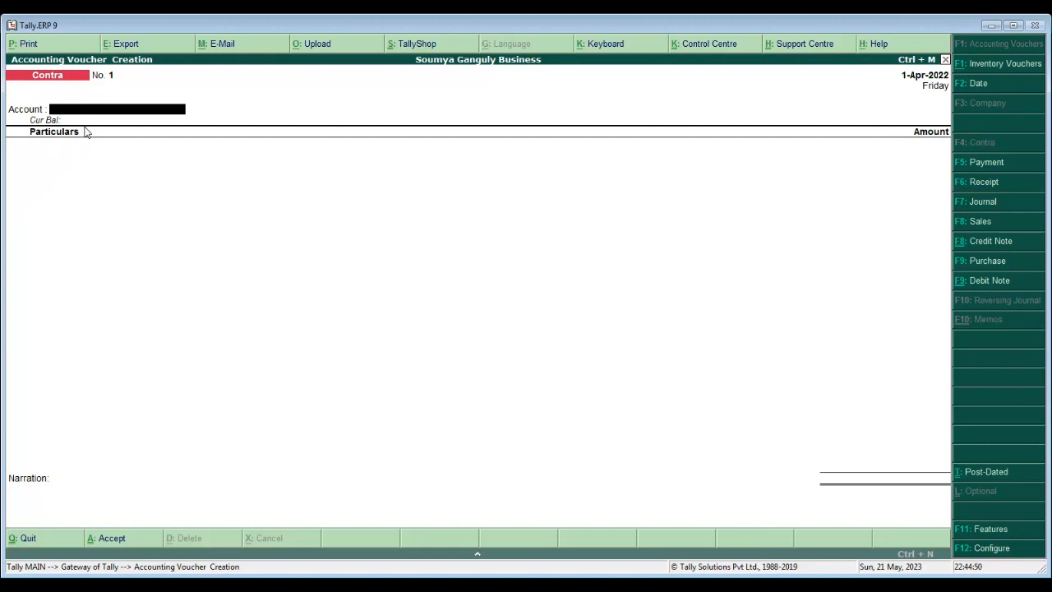
- Create a Bank A/C ledger with alias SBI under Bank Accounts, with cheque books enabled
key("alt+c")
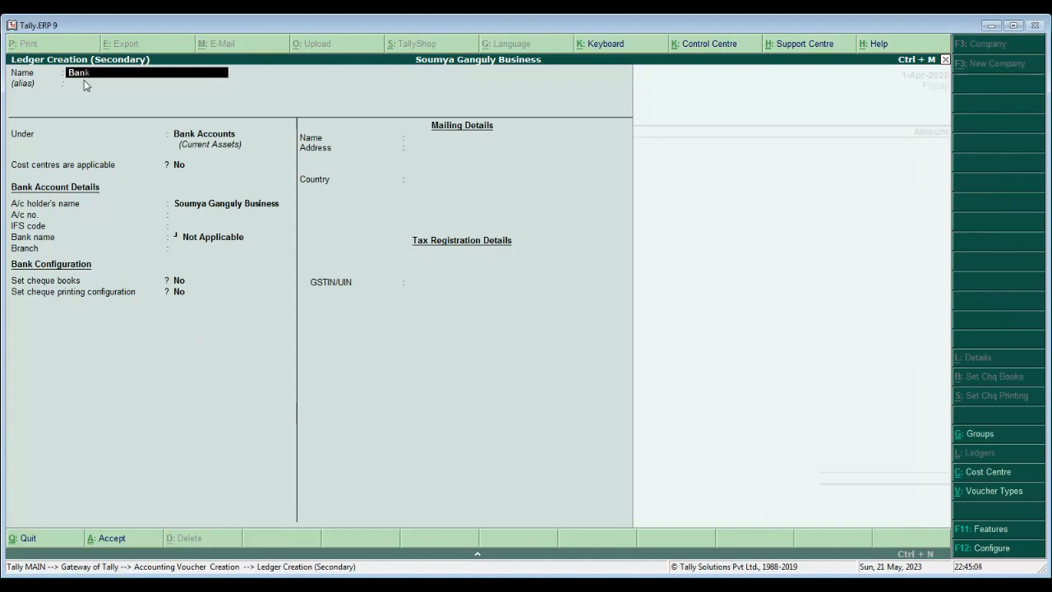
type("/C")
key("Return")
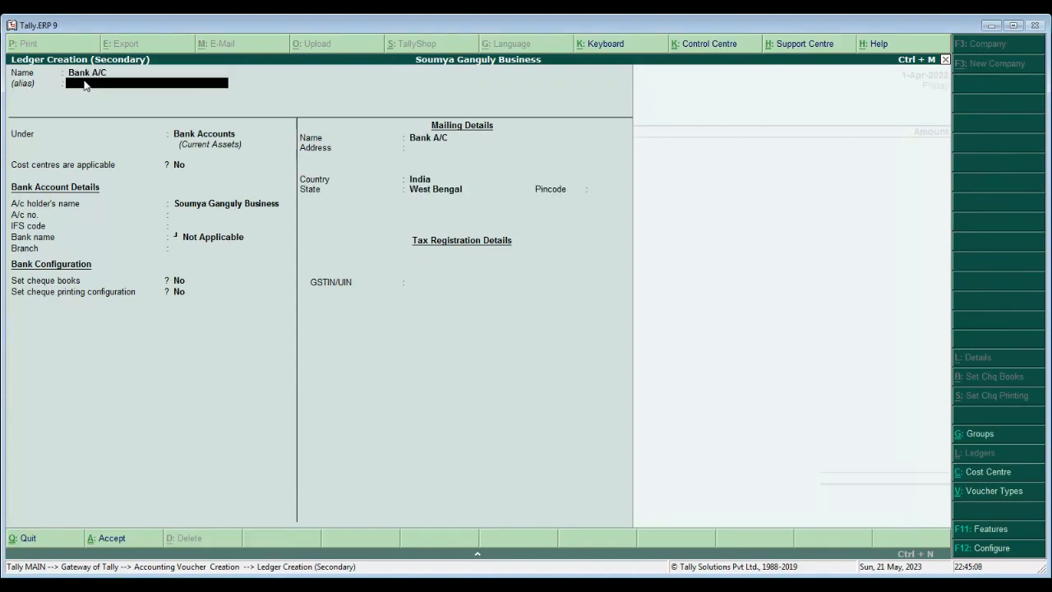
type("SBI")
key("Return")
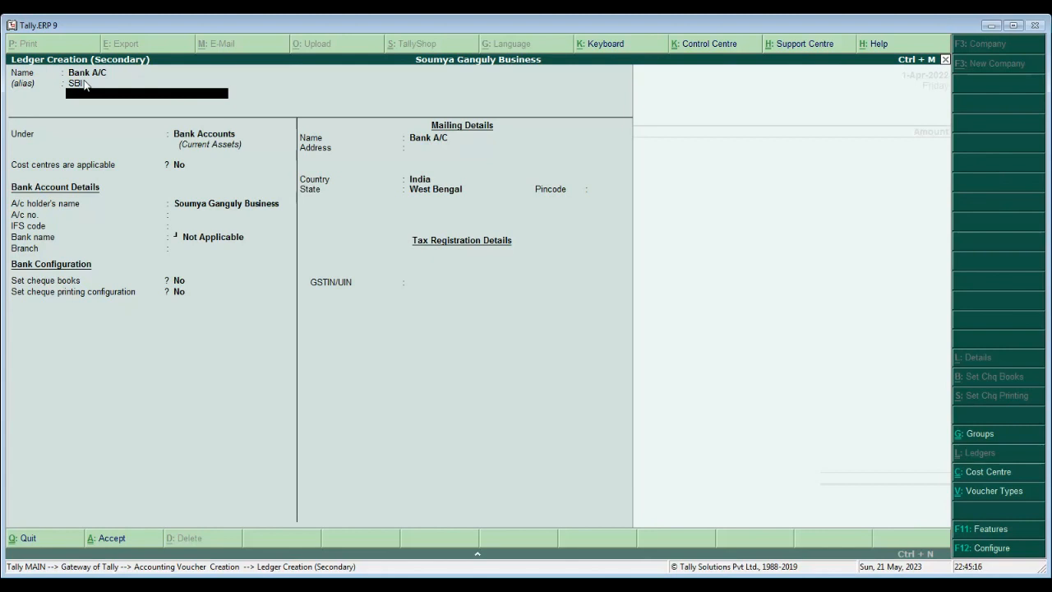
key("Return")
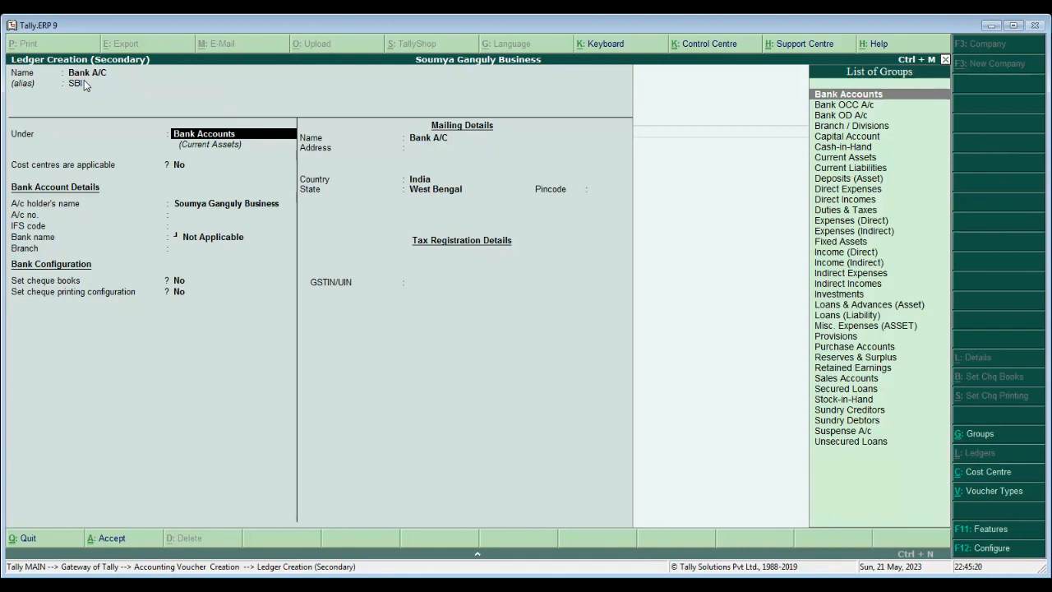
key("Return")
key("Return")
key("Return")
key("Return")
key("Return")
key("y")
key("Return")
- Enter a cheque book range of 100001 to 100050, giving 50 cheques
type("1")
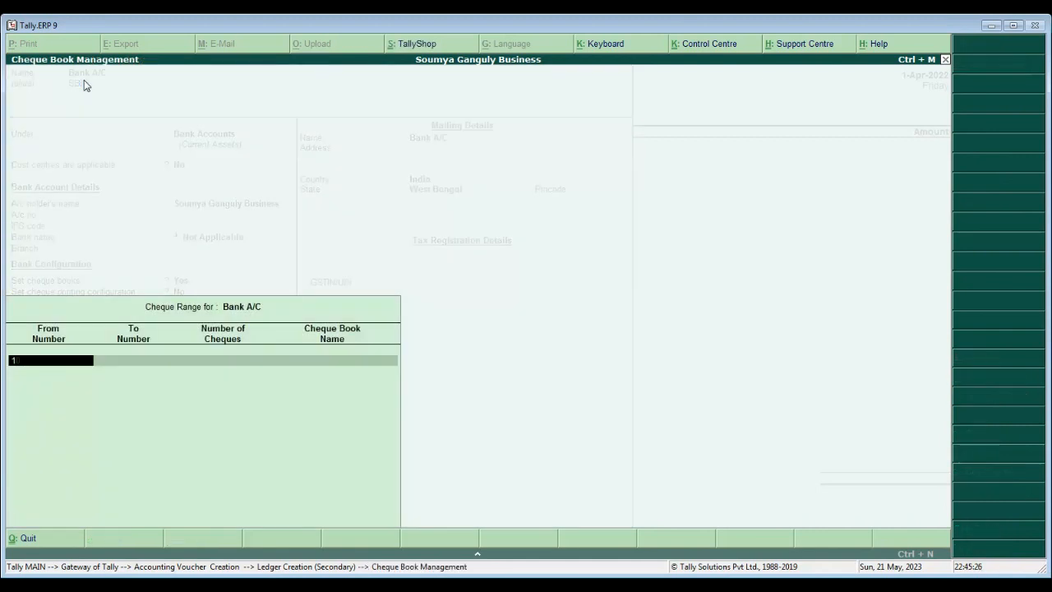
type("00001")
key("Return")
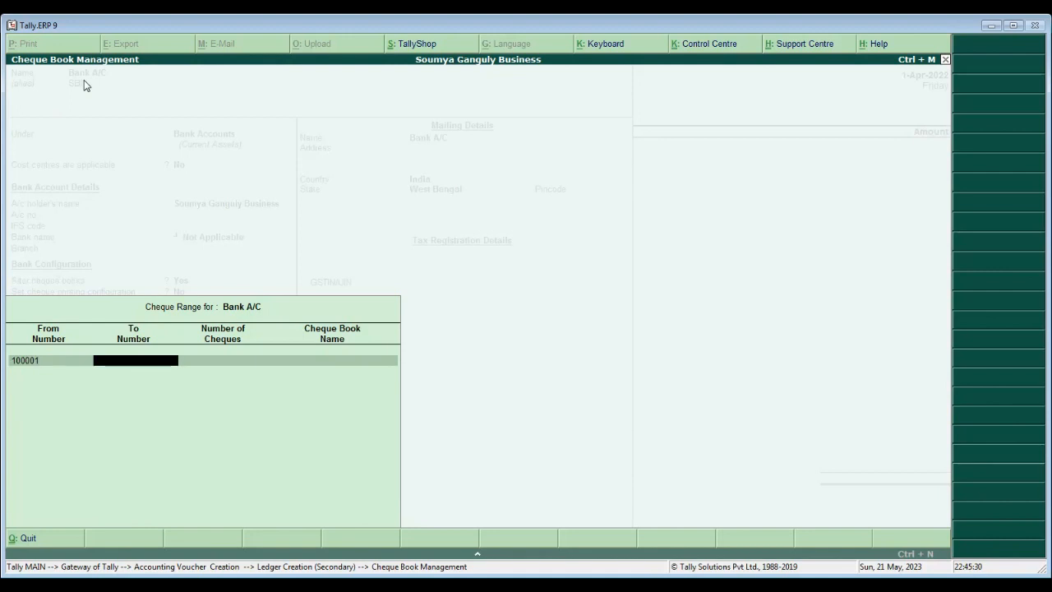
type("100050")
key("Return")
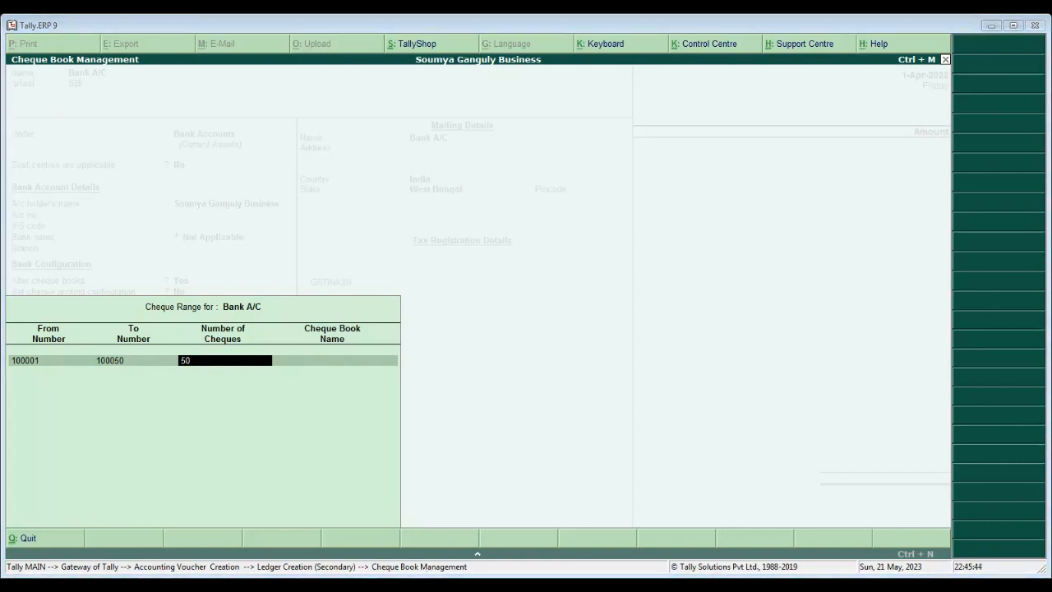
key("Return")
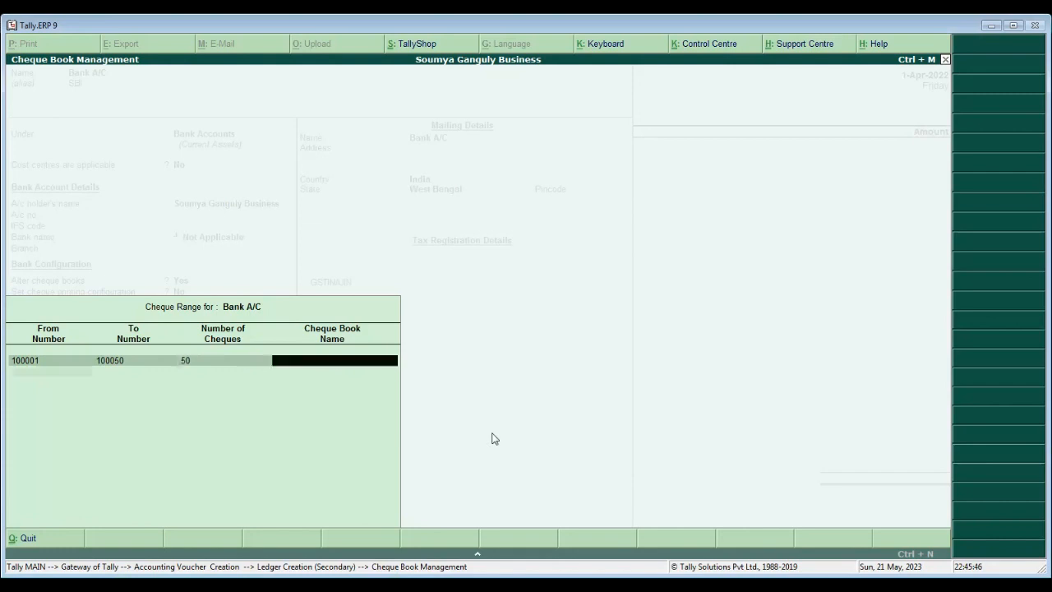
key("Return")
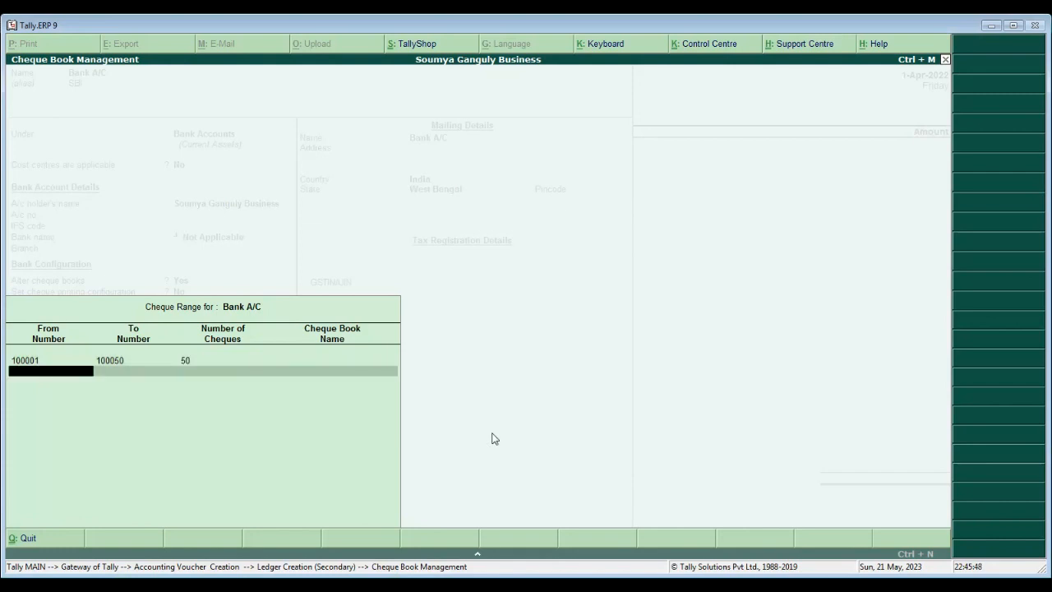
key("Return")
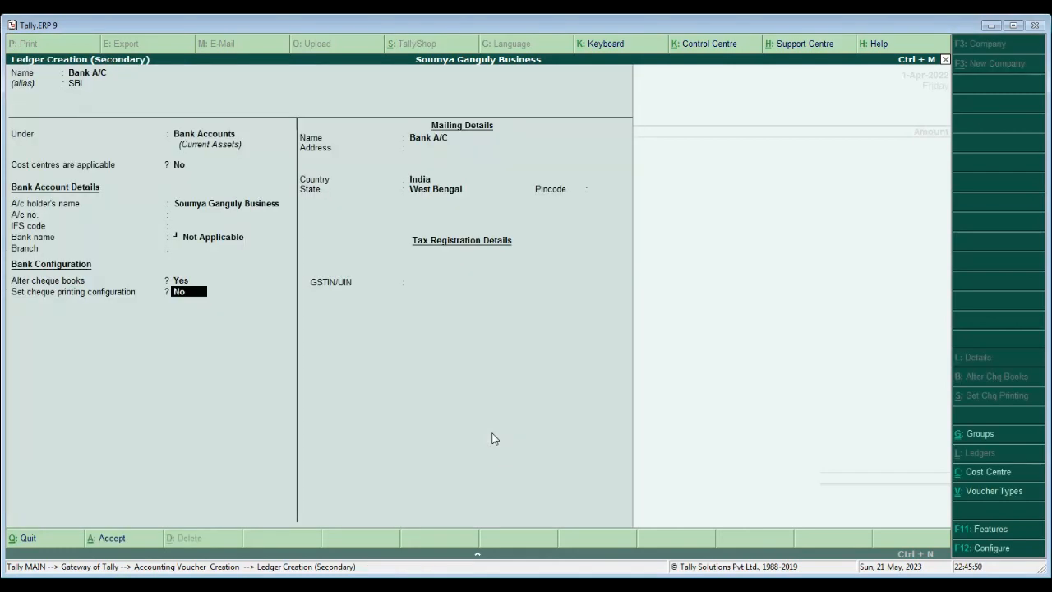
- Accept the mailing details with West Bengal as the state, saving the Bank A/C ledger
key("Return")
key("Return")
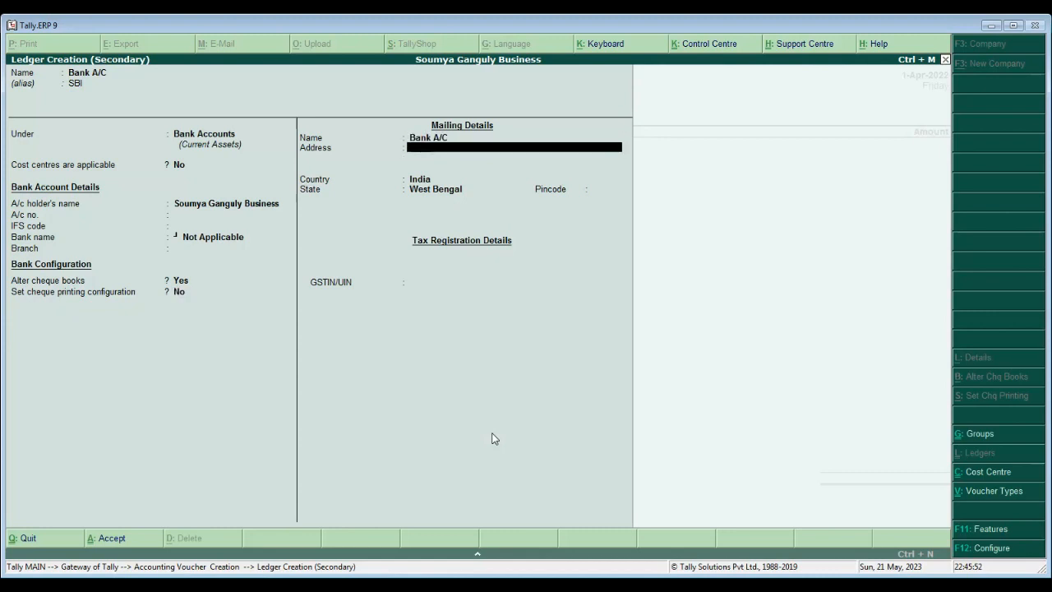
key("Return")
key("Return")
key("Return")
key("Return")
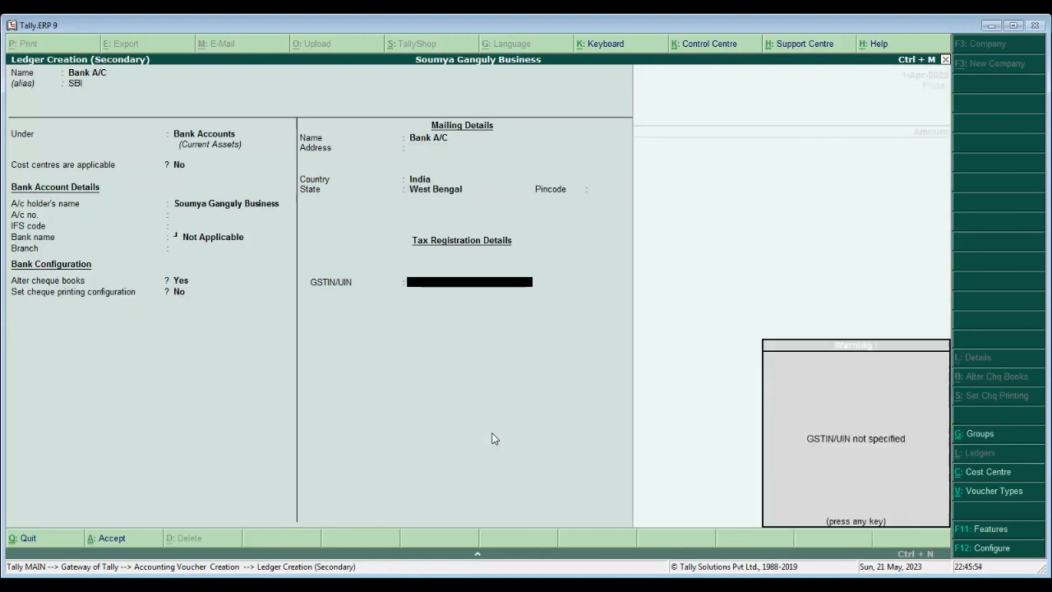
key("Return")
key("Return")
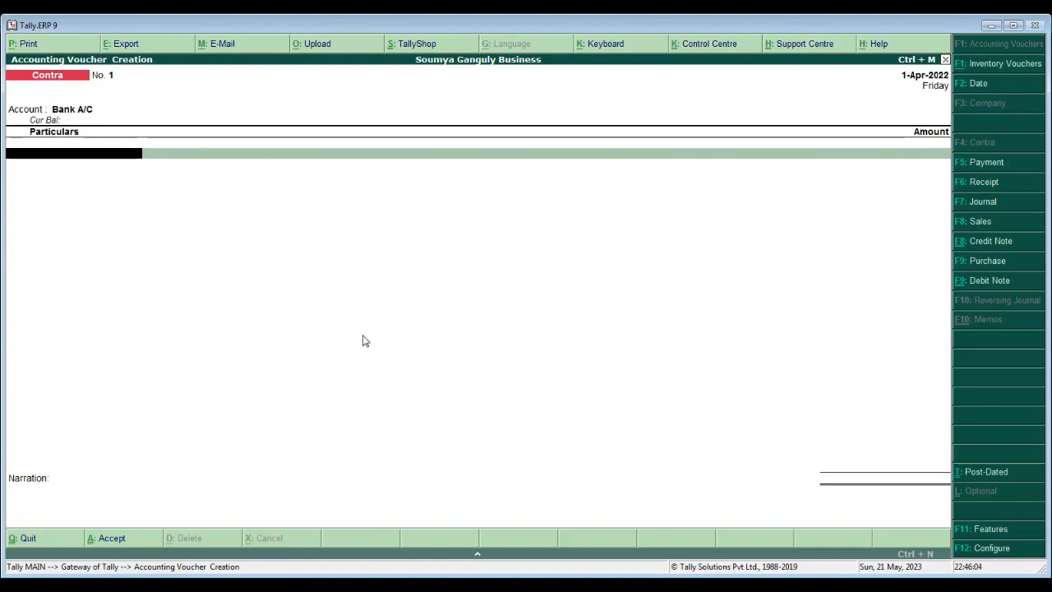
- Credit Cash with 8,000.00 in the Contra voucher and accept the 8,000.00 total
type("c")
key("Return")
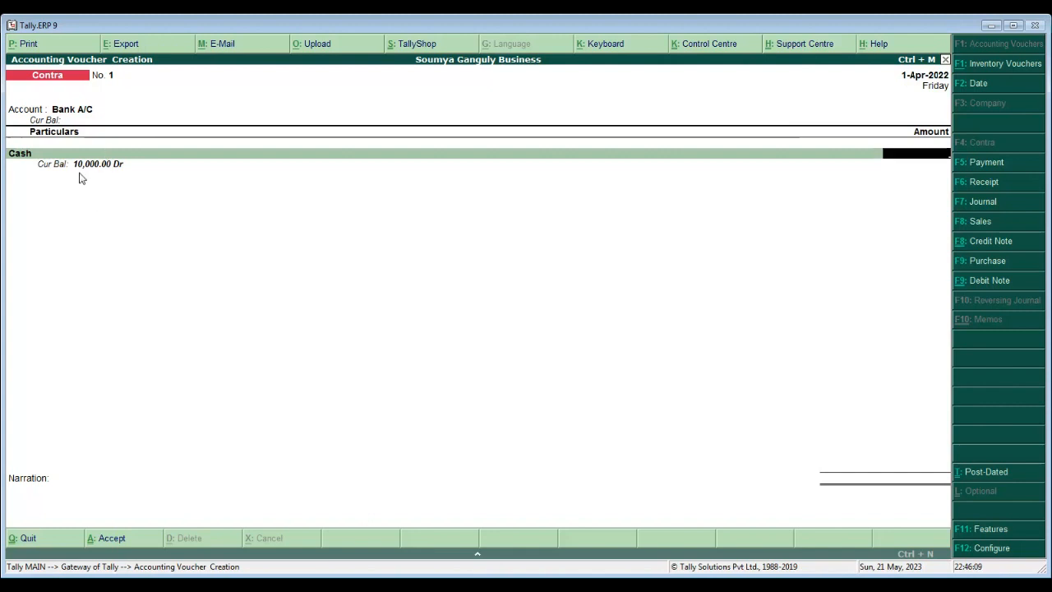
type("8000")
key("Return")
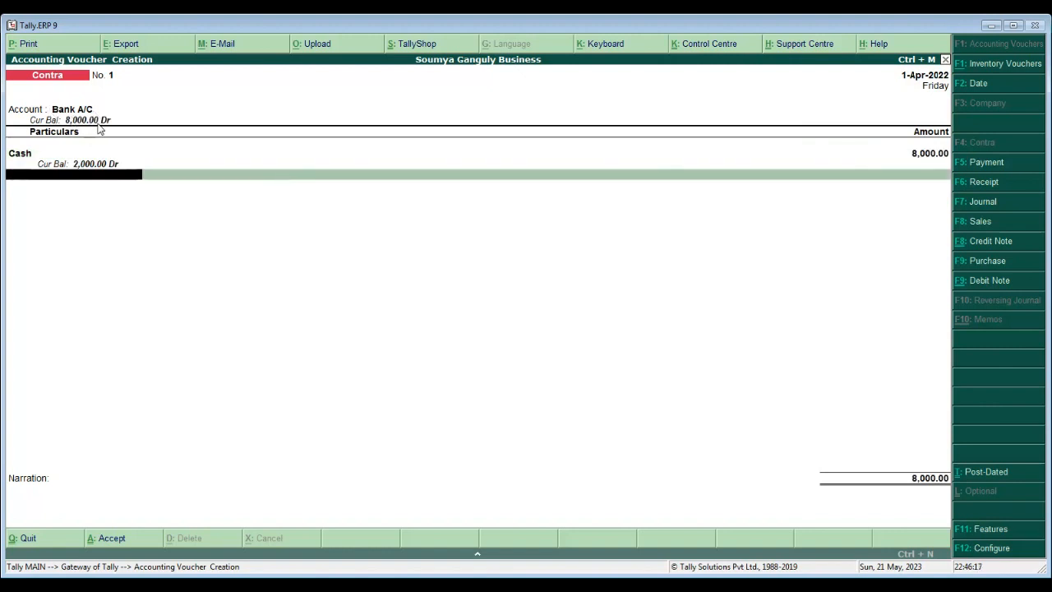
key("Return")
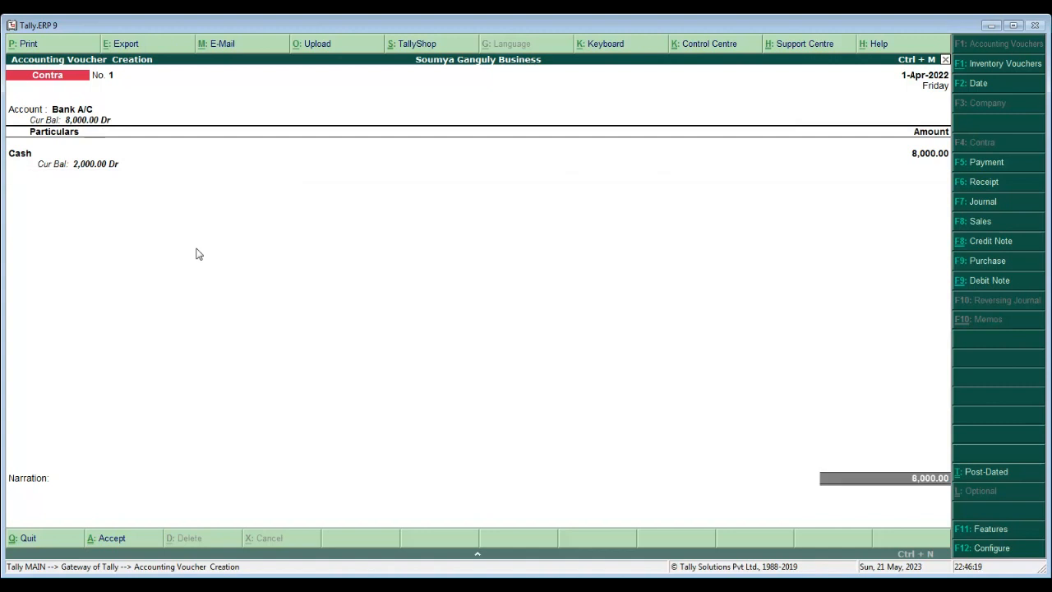
key("Return")
- Record the 8,000.00 deposit as 16 notes of 500 and finish the bank allocation
key("Return")
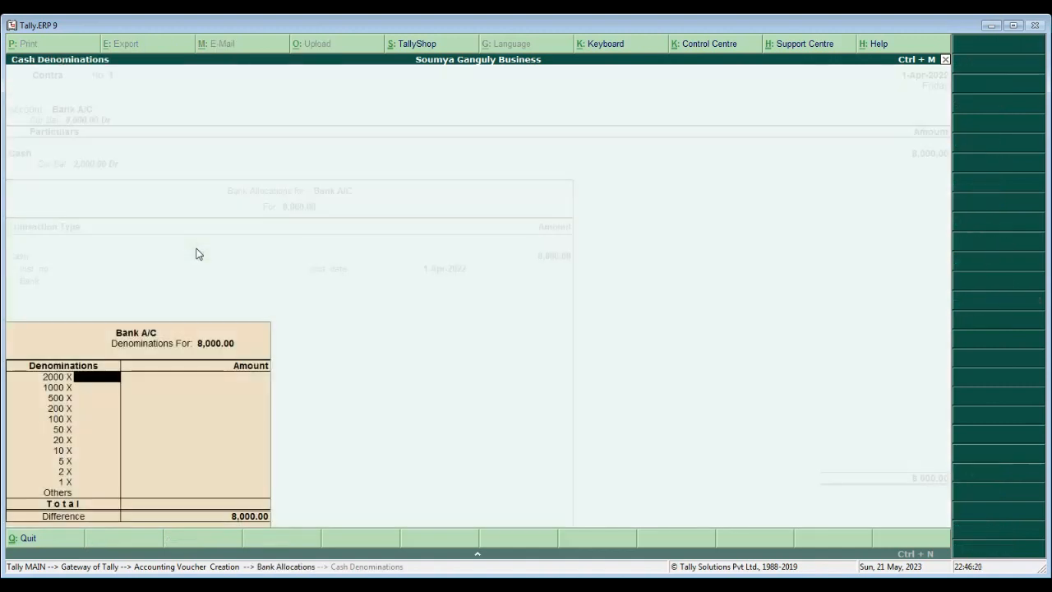
key("Return")
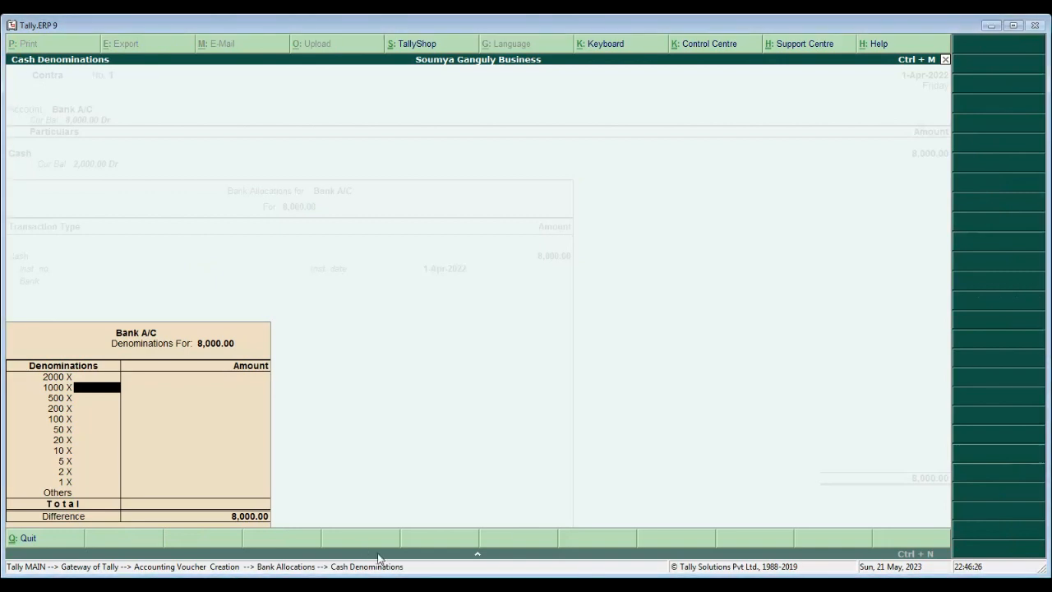
key("Return")
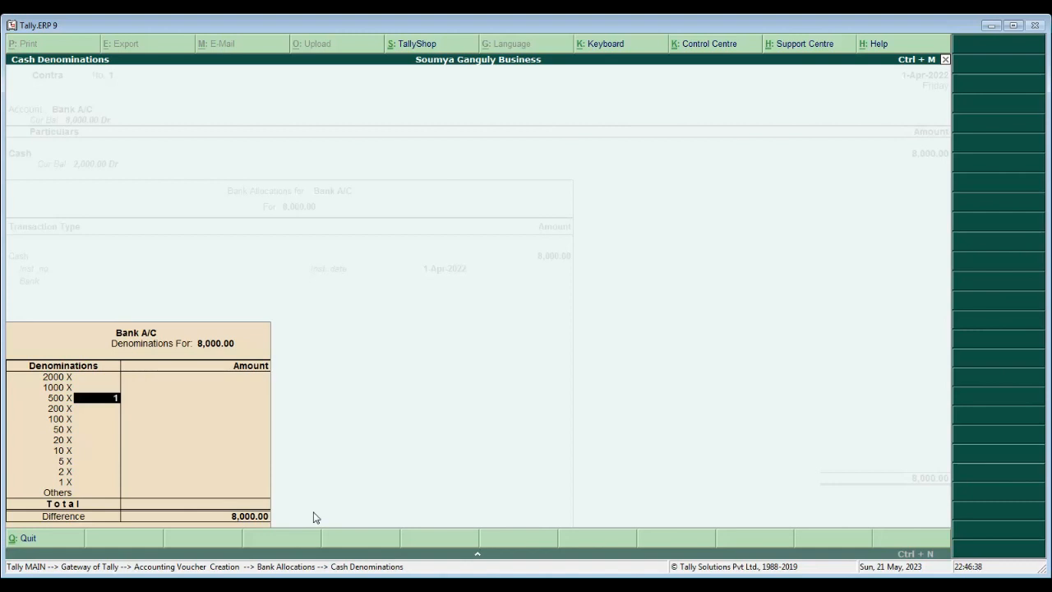
key("Return")
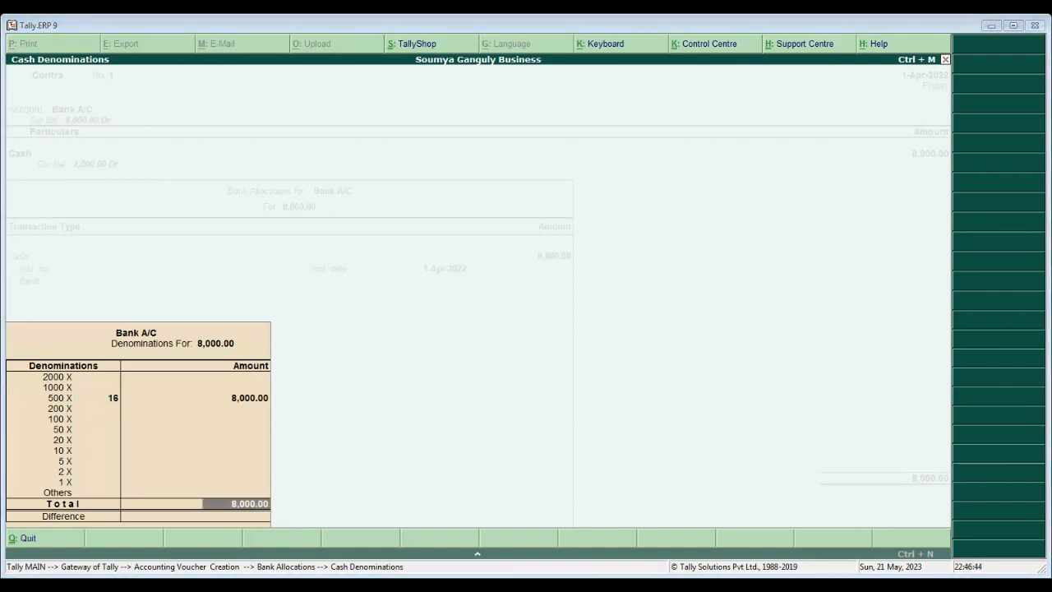
key("Return")
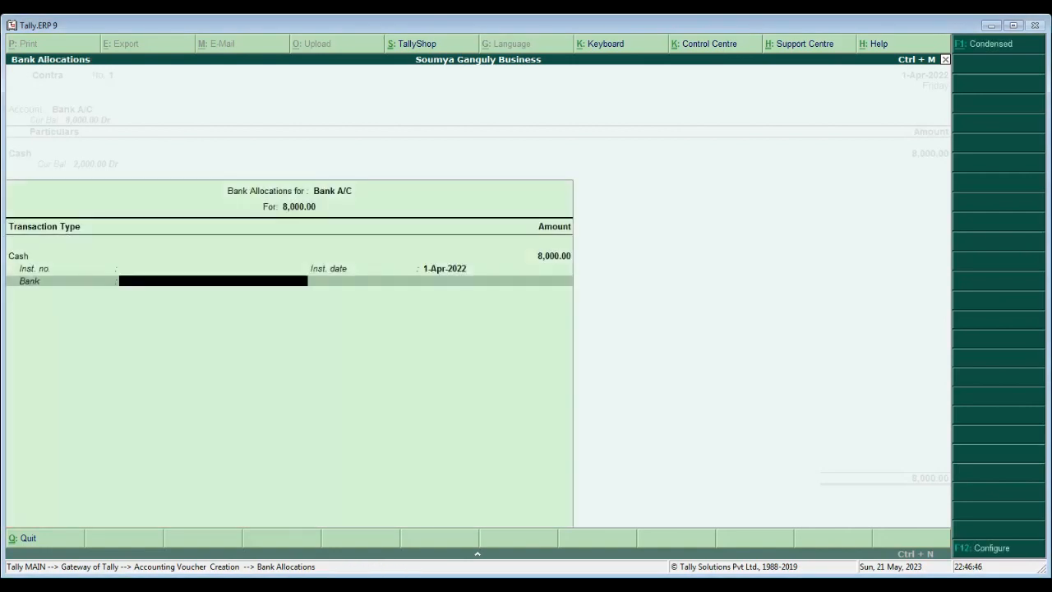
key("Return")
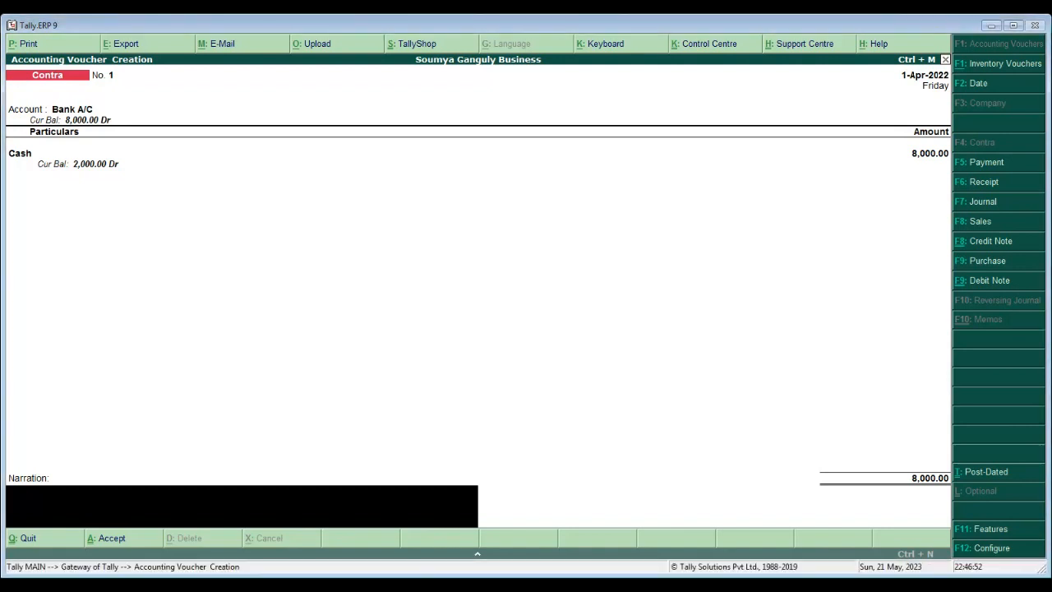
- Accept and save the Contra voucher
key("Return")
key("Return")
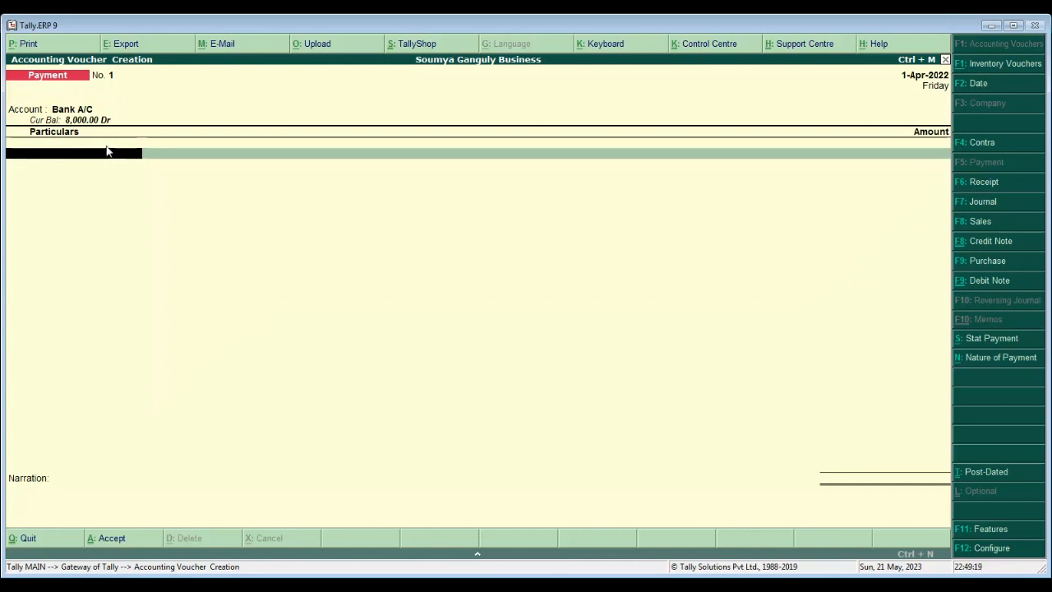
- Enter a 2,000.00 payment from Bank A/C to Furniture A/C
key("BackSpace")
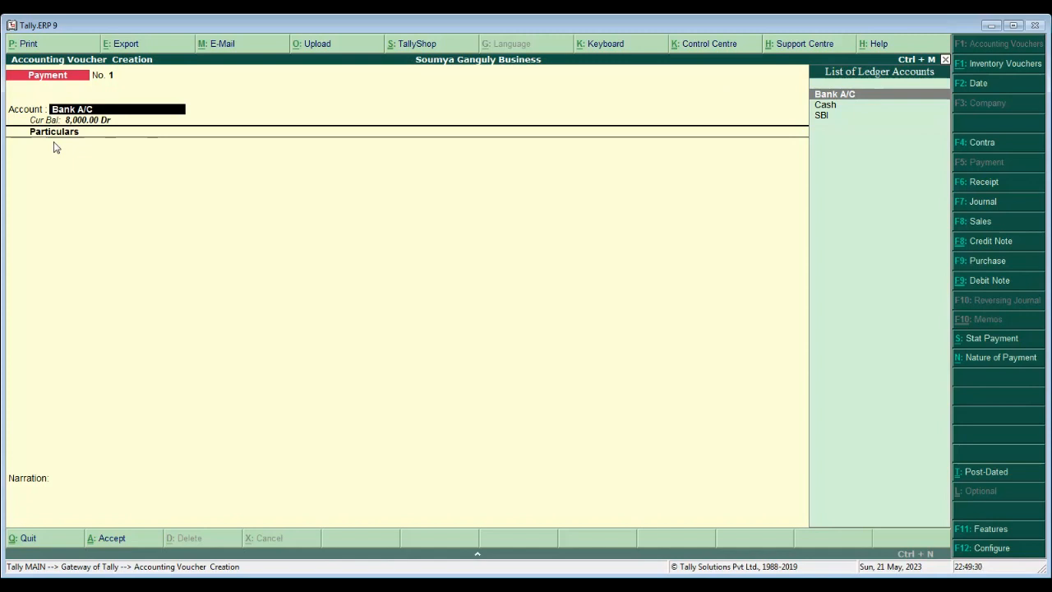
key("Return")
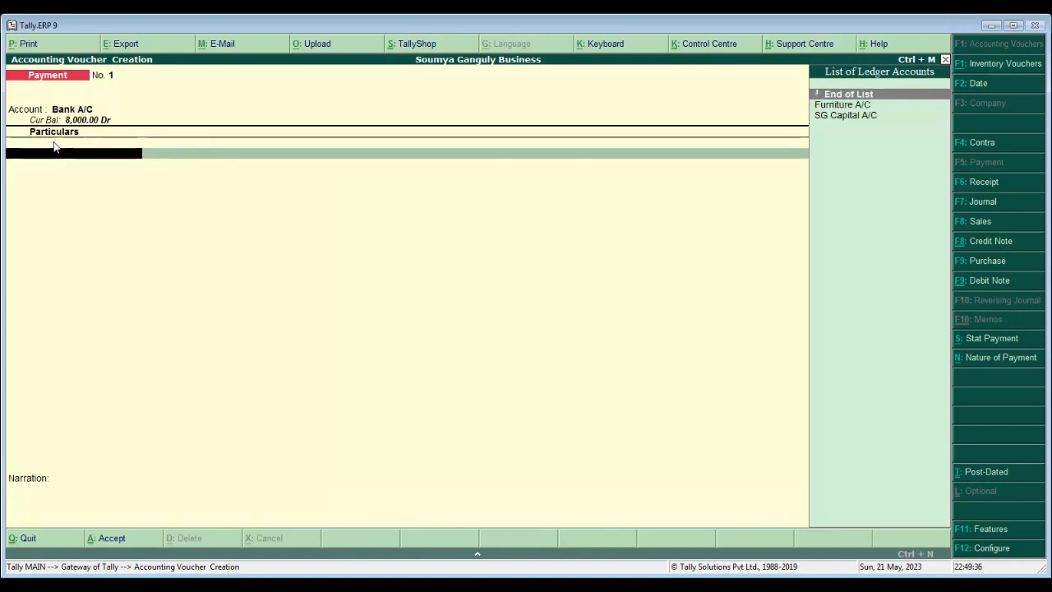
key("Down")
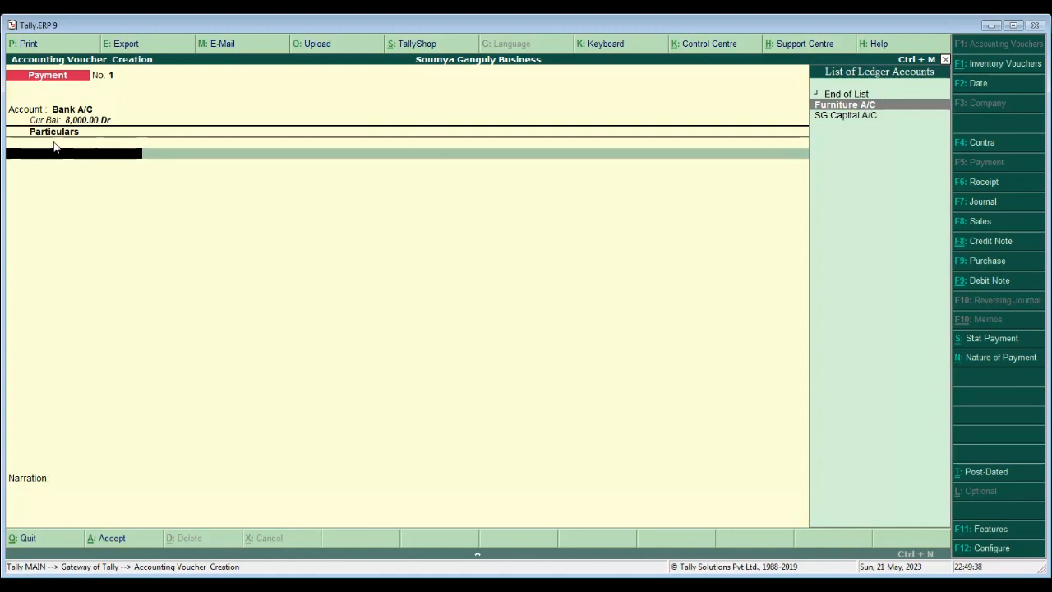
key("Return")
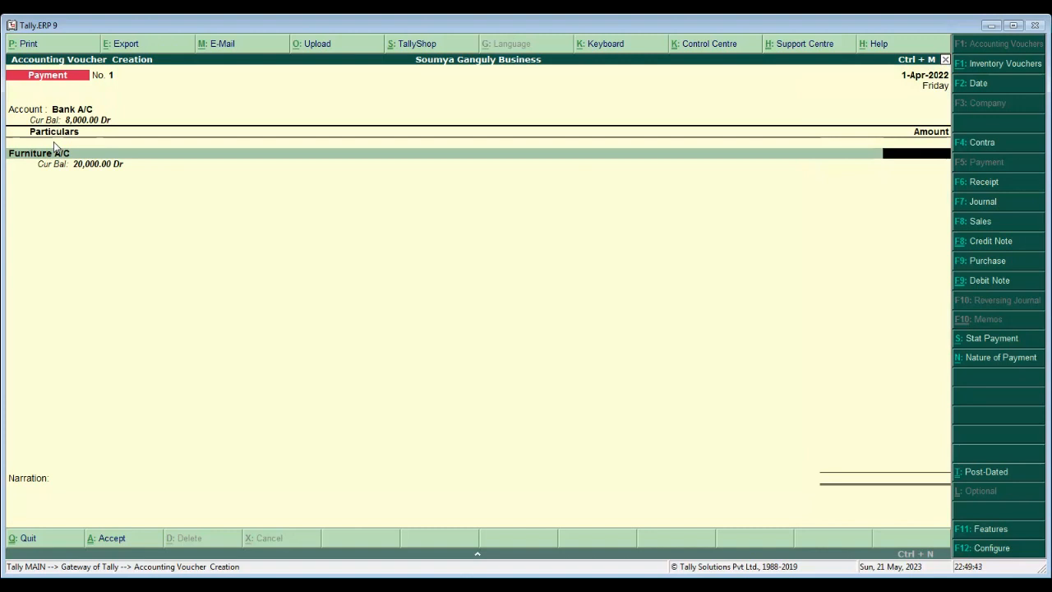
type("2000")
key("Return")
- Accept cheque 100001 in the bank allocation and save the payment voucher
key("Return")
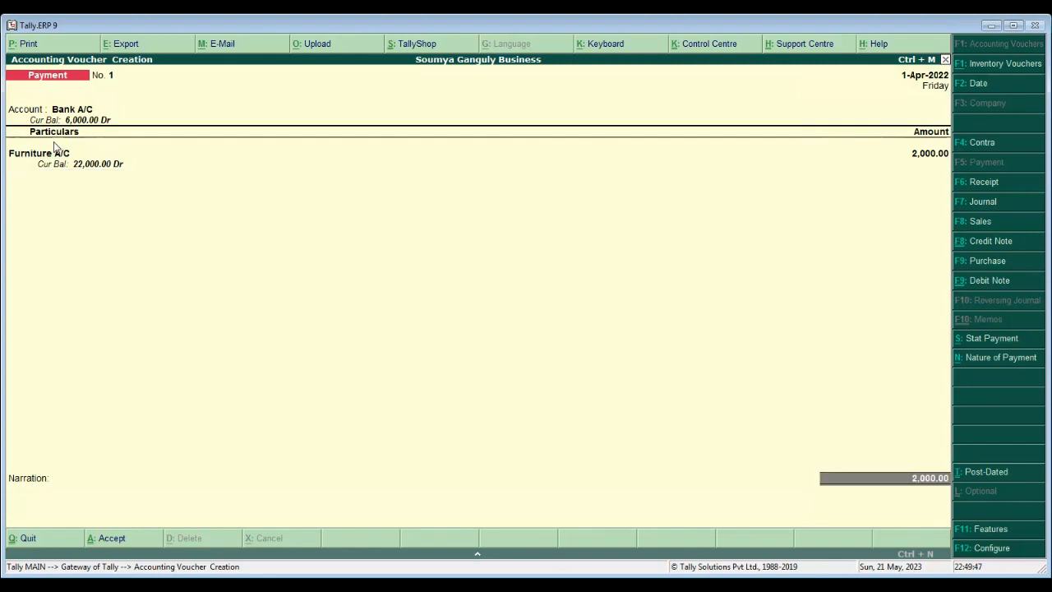
key("Return")
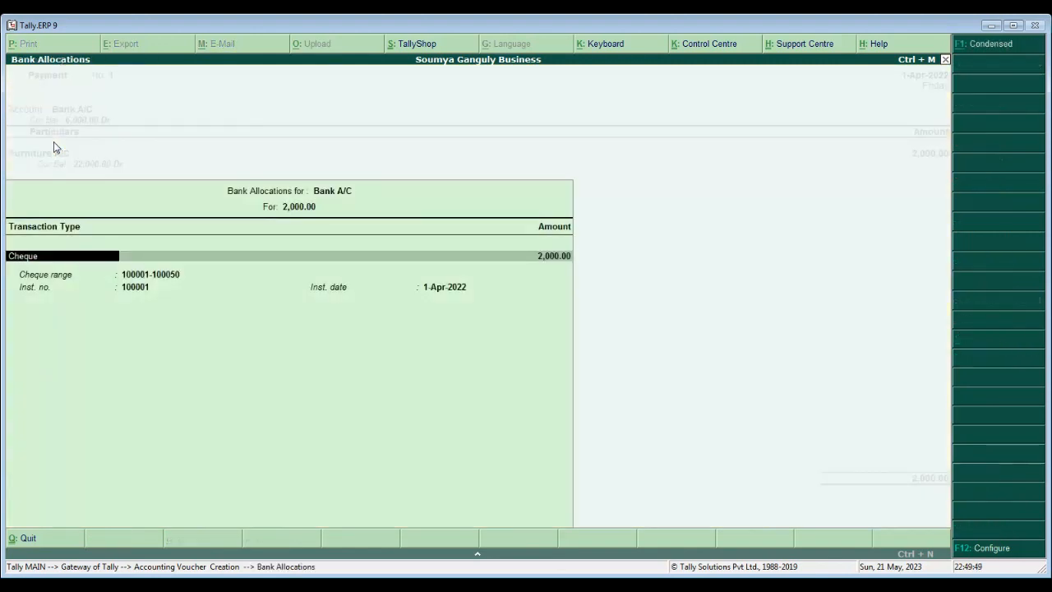
key("Return")
key("Return")
key("Return")
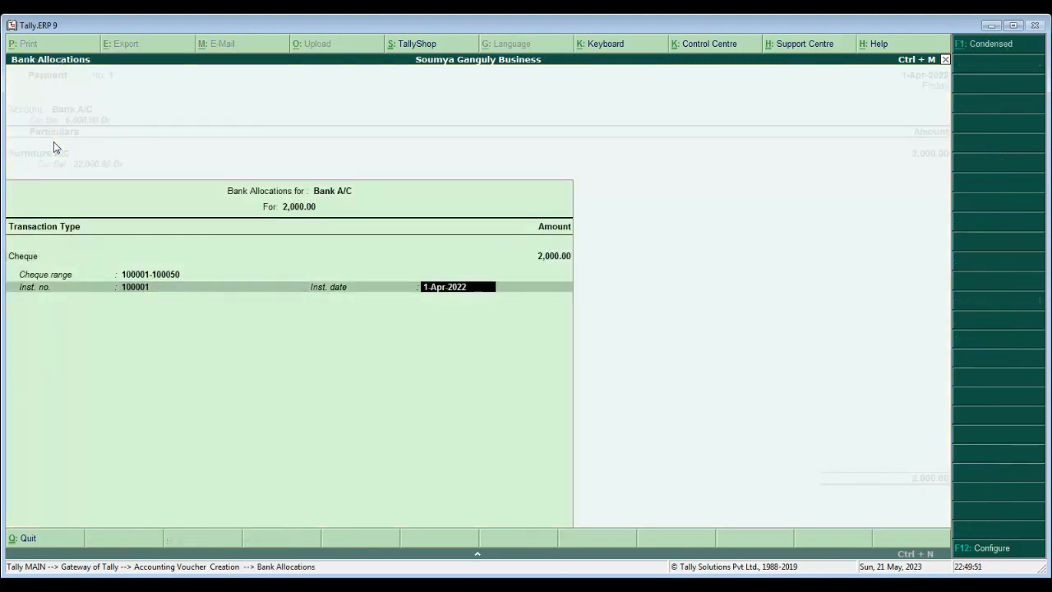
key("Return")
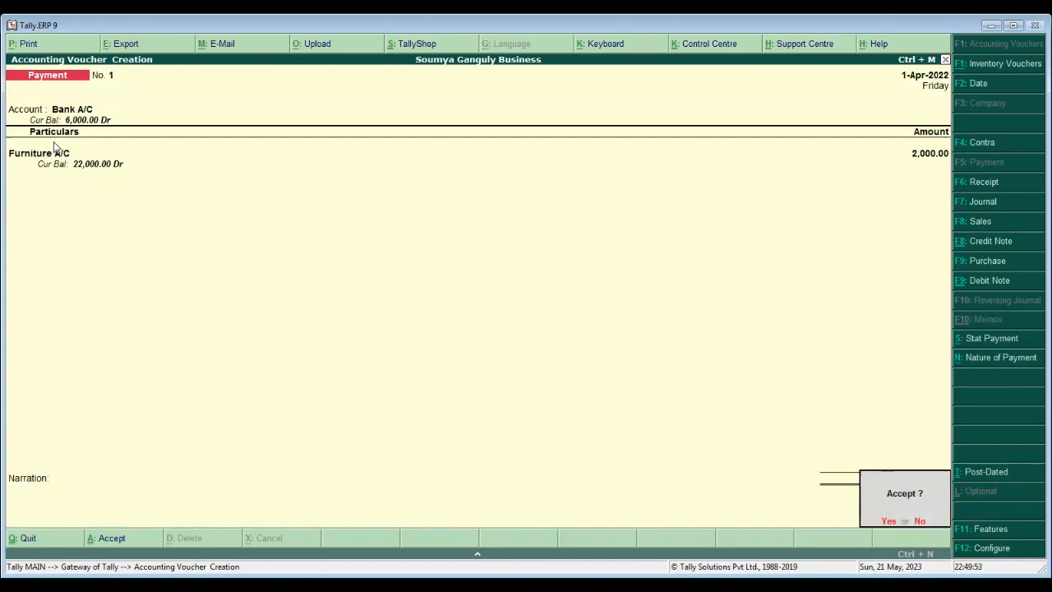
key("Return")
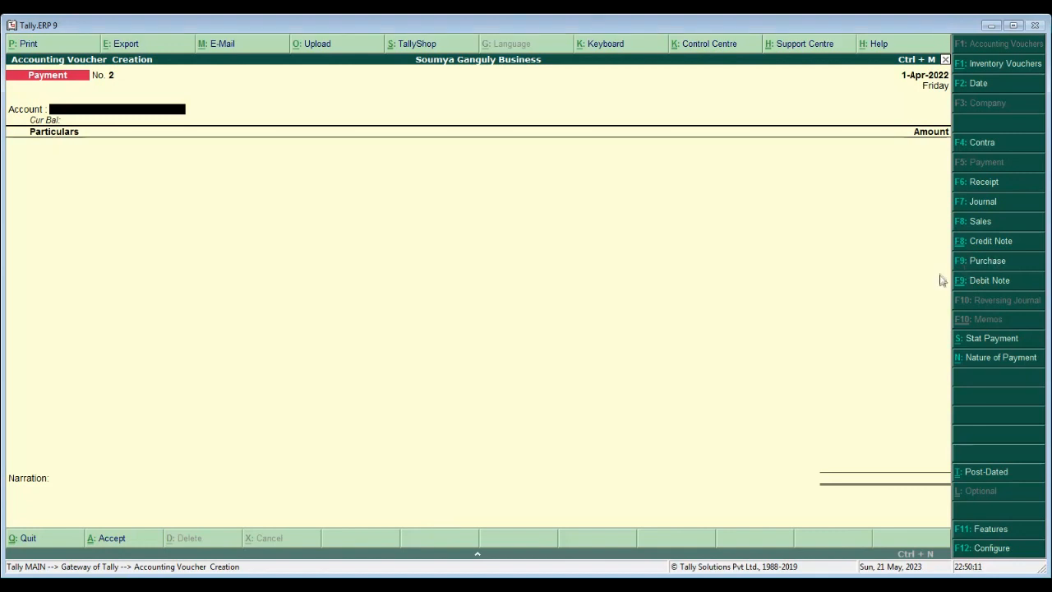
key("F9")
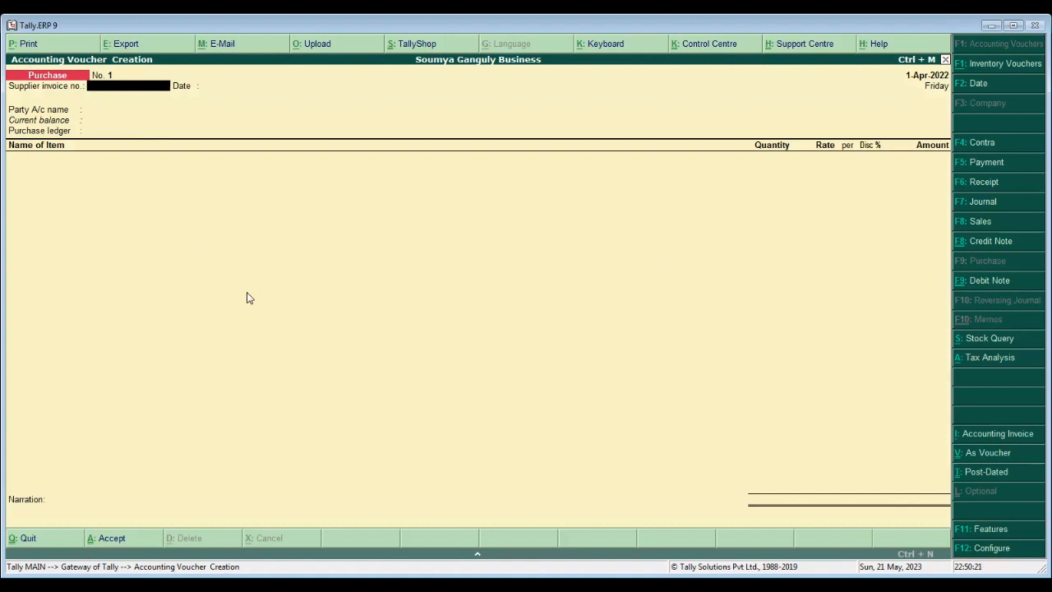
- Enter supplier invoice number 1/22-23/01.3 and keep the date 1-Apr-2022
type("22-23/0")
key("Return")
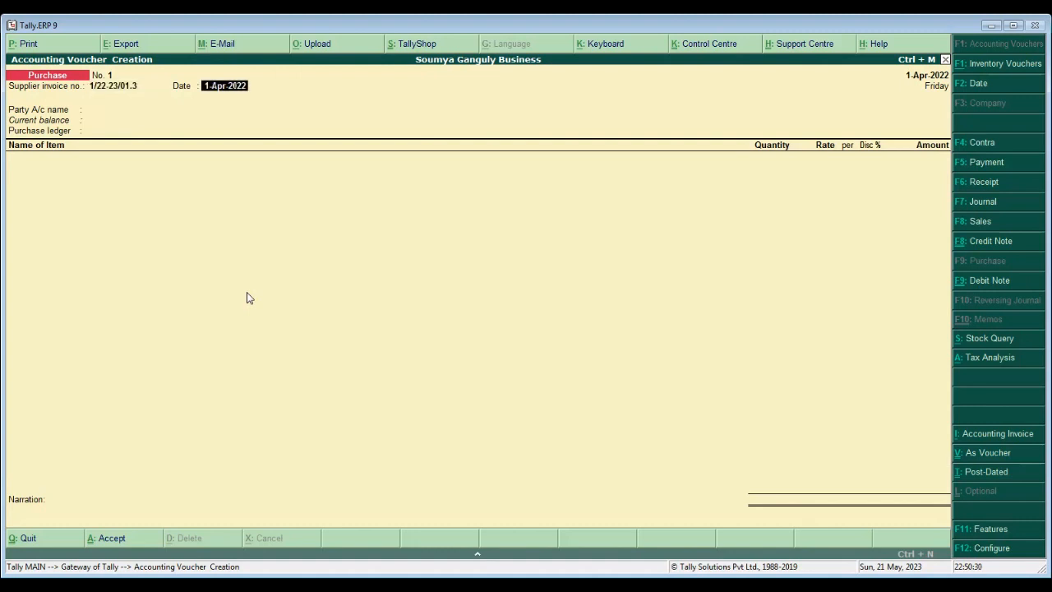
key("Return")
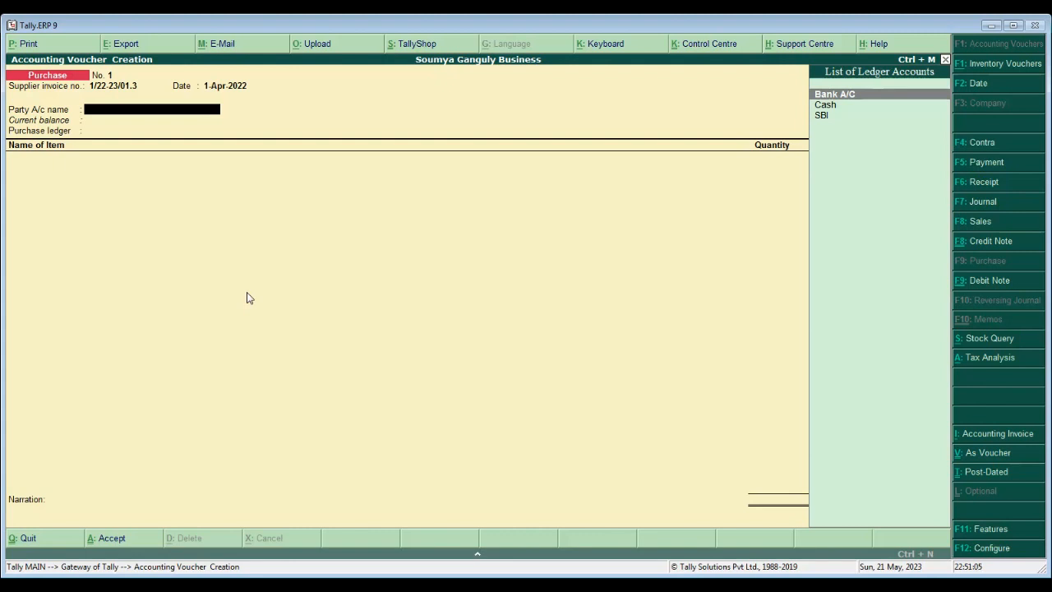
- Create a party ledger named Mr. X under Sundry Creditors
key("alt+c")
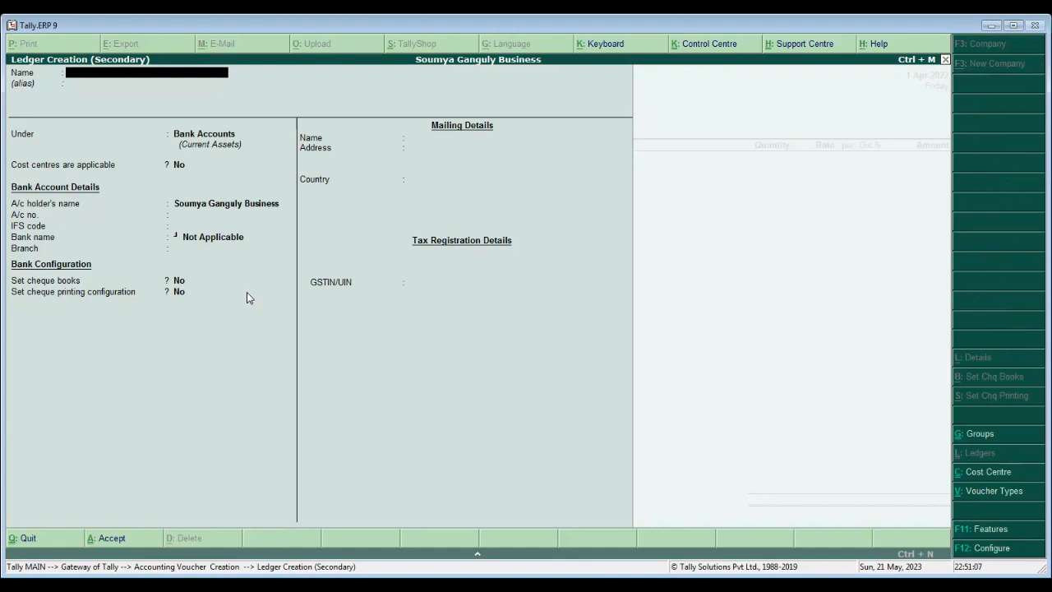
type("Mr. X")
key("Return")
key("Return")
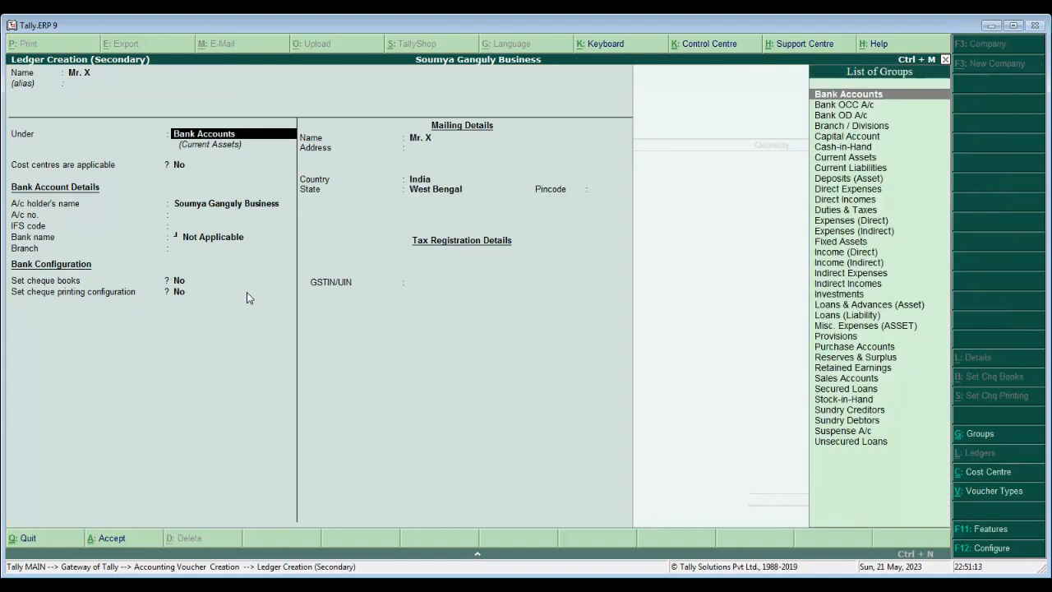
type("Sundr")
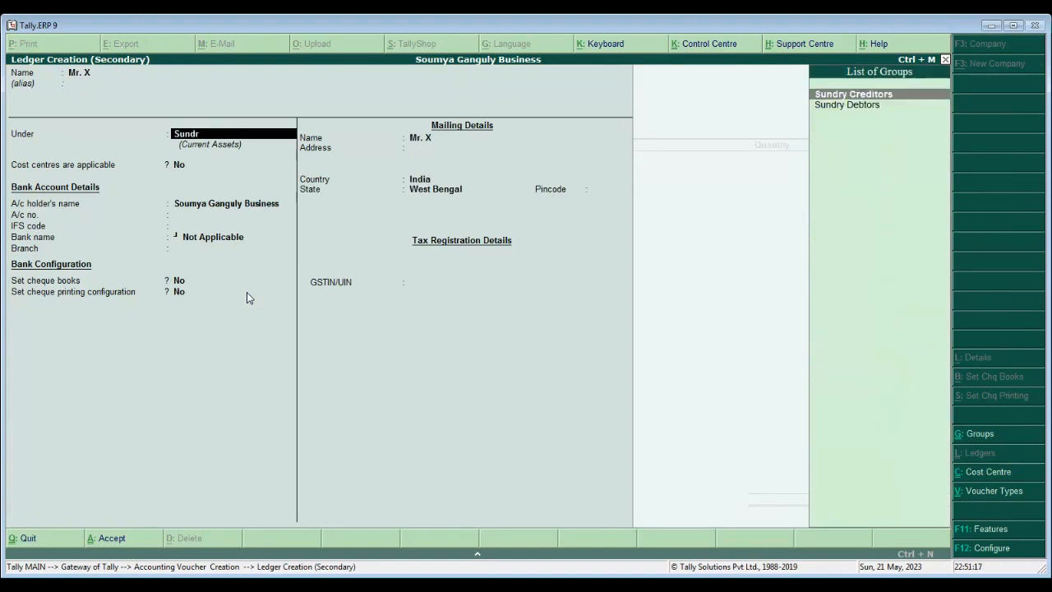
key("Return")
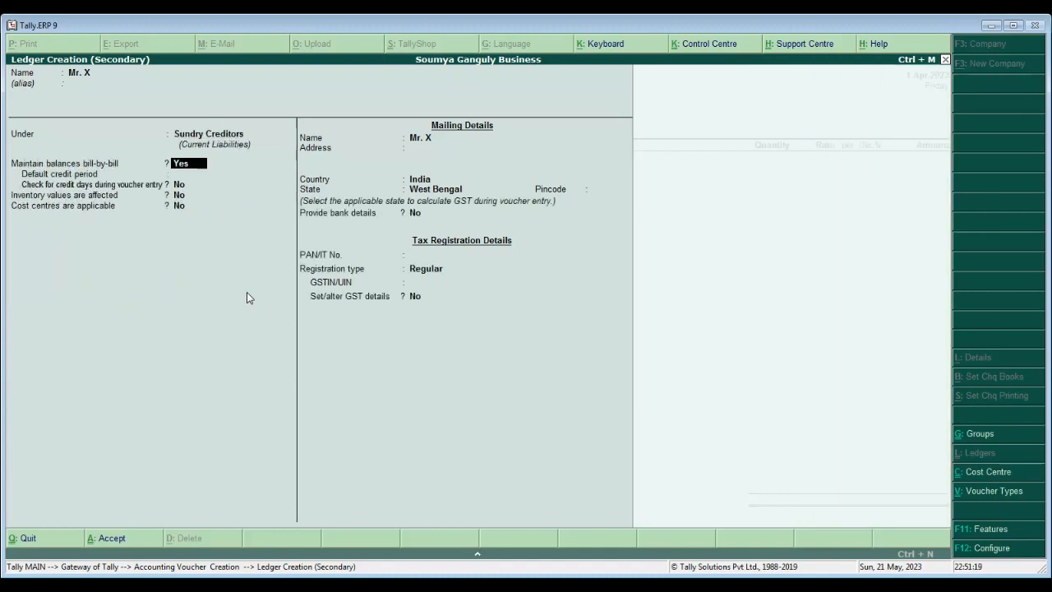
- Keep bill-by-bill on, set West Bengal with Regular GST registration, and save the ledger
key("Return")
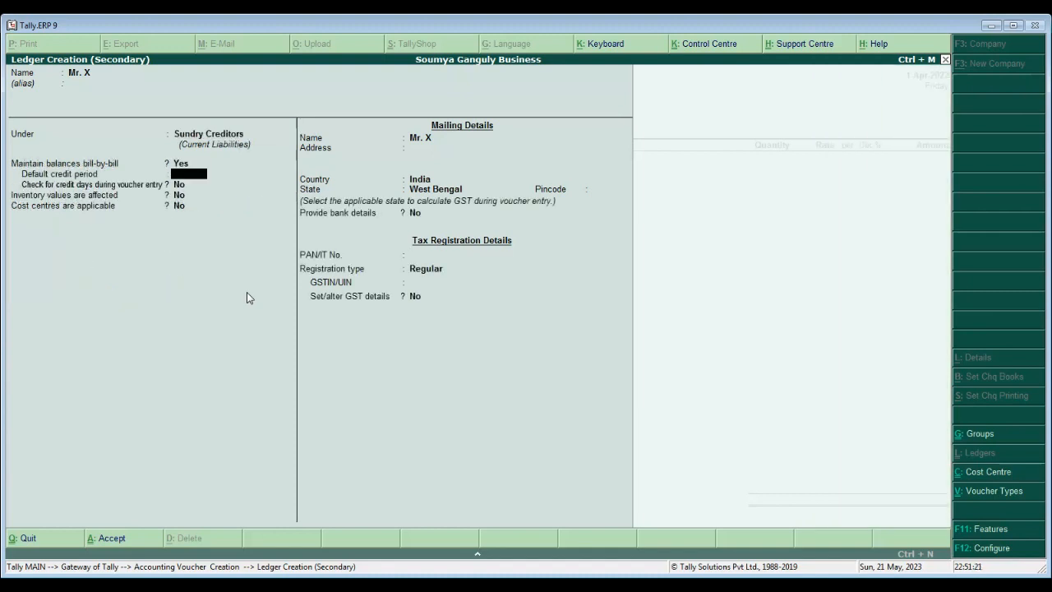
key("Return")
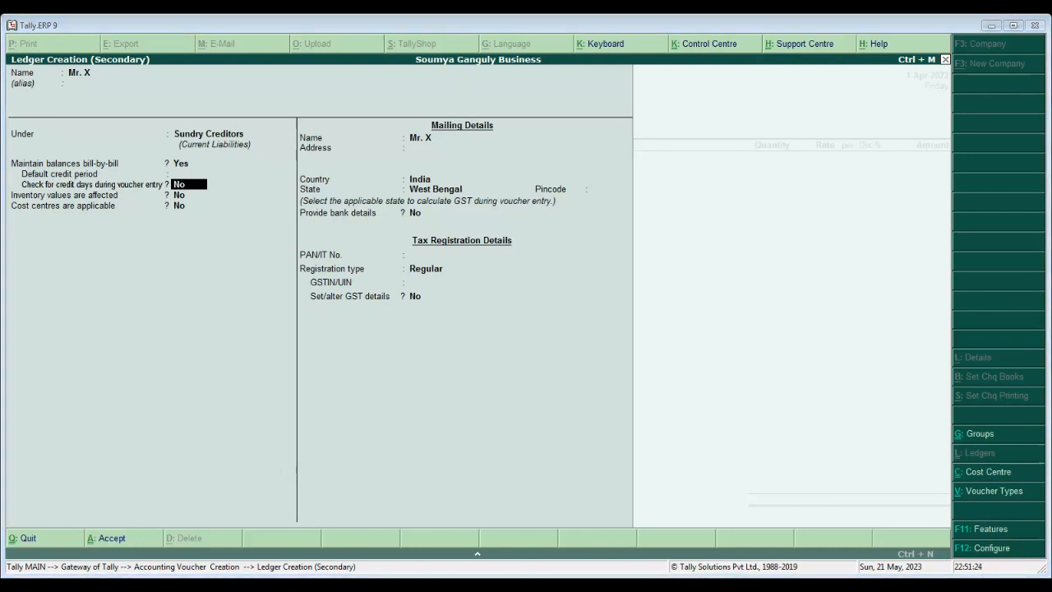
key("Return")
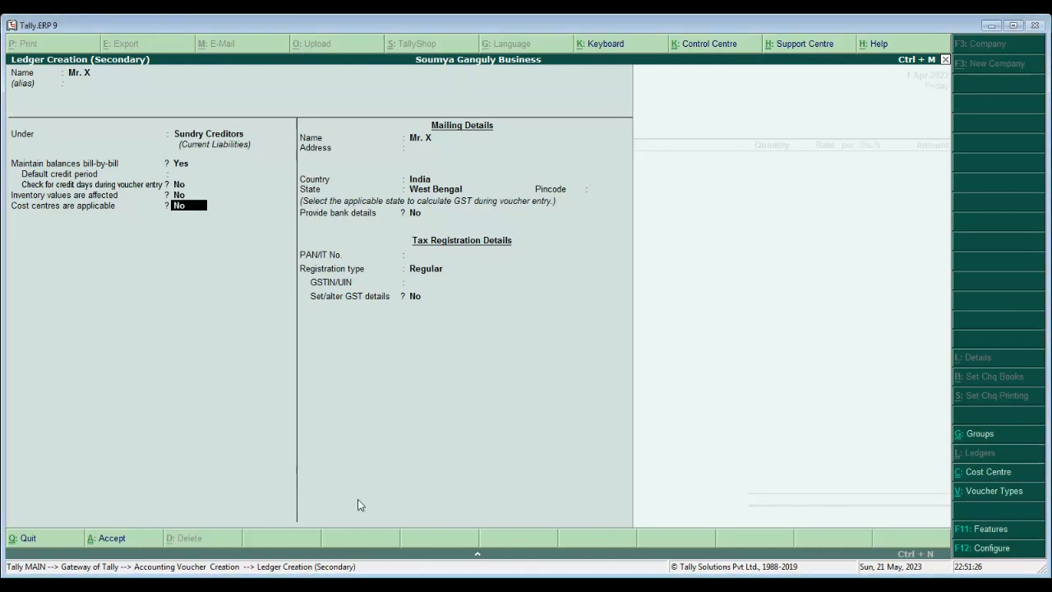
key("Return")
key("Return")
key("Return")
key("Return")
key("Return")
key("Return")
key("Return")
key("Return")
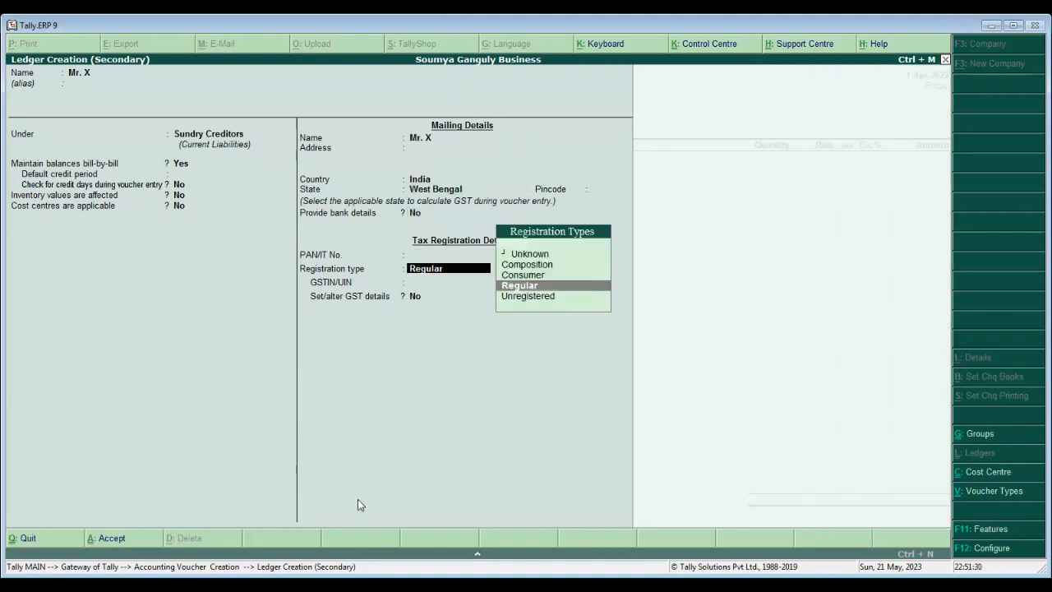
key("Return")
key("Return")
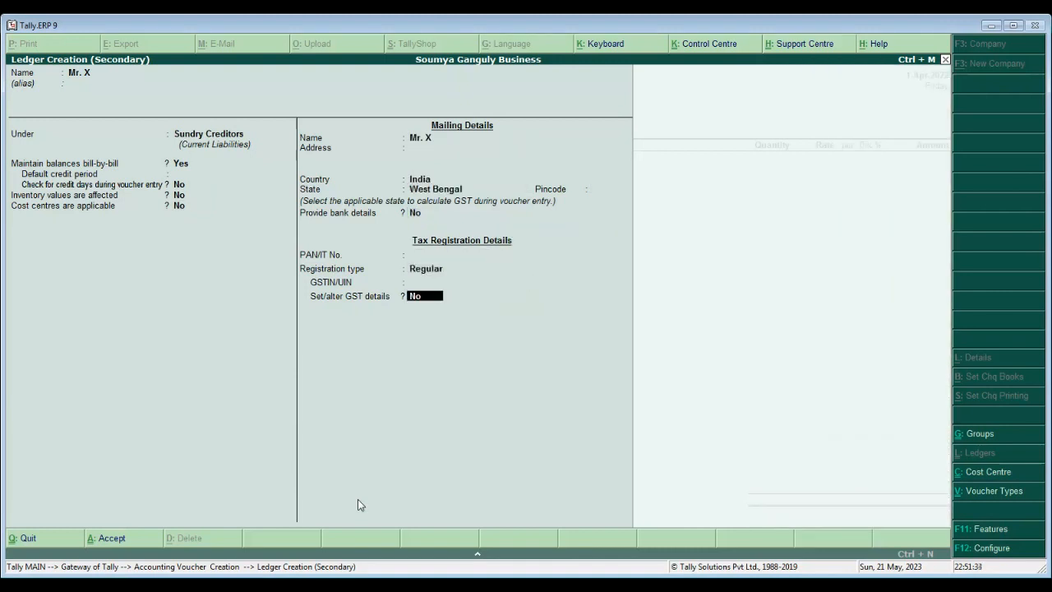
key("Return")
key("Return")
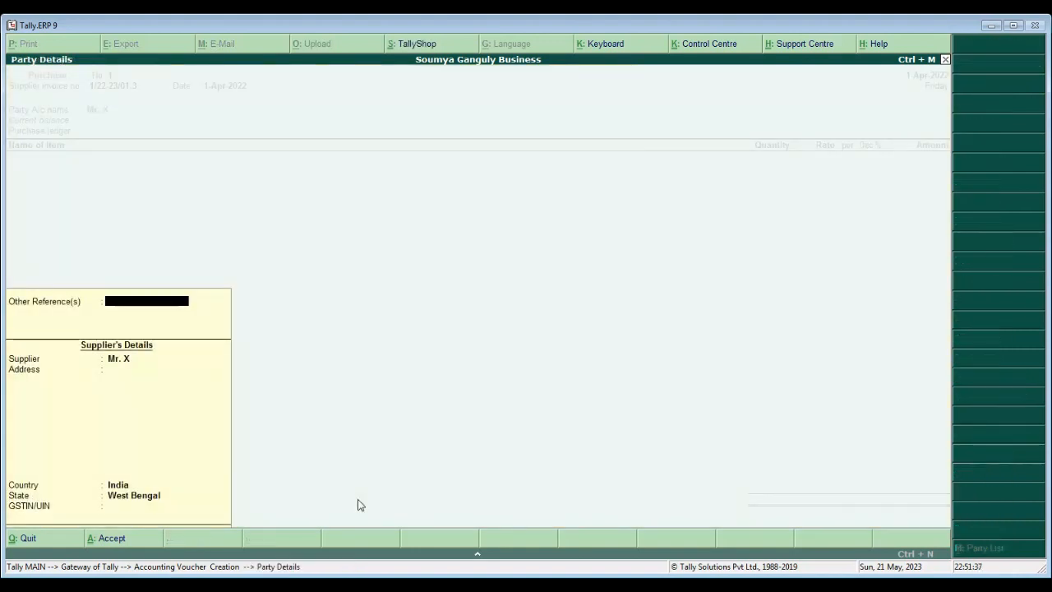
- Fill in the supplier's two-line address and GSTIN, keeping India and West Bengal
key("Return")
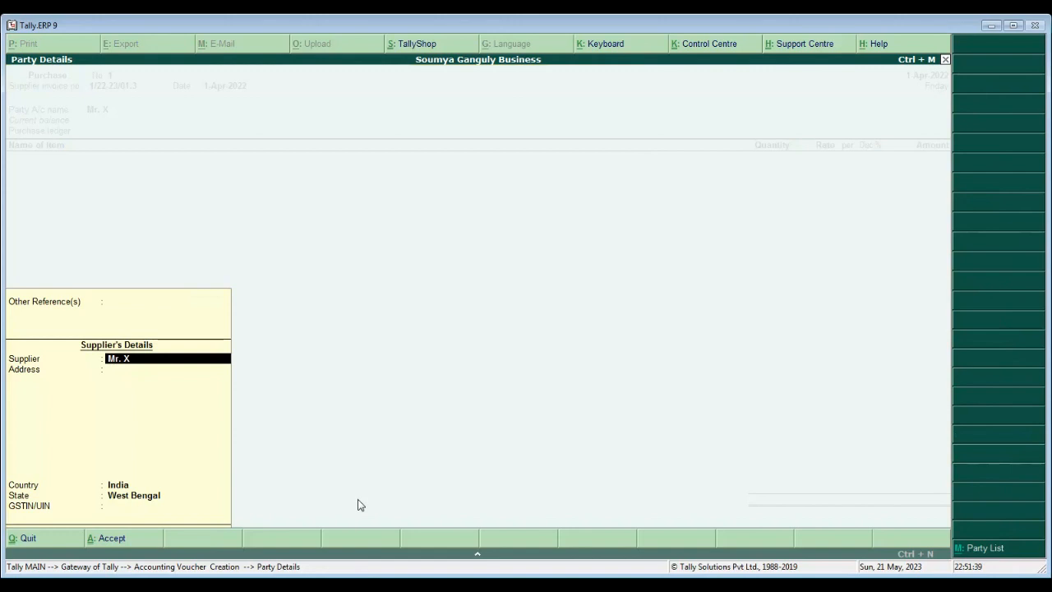
key("Return")
key("Return")
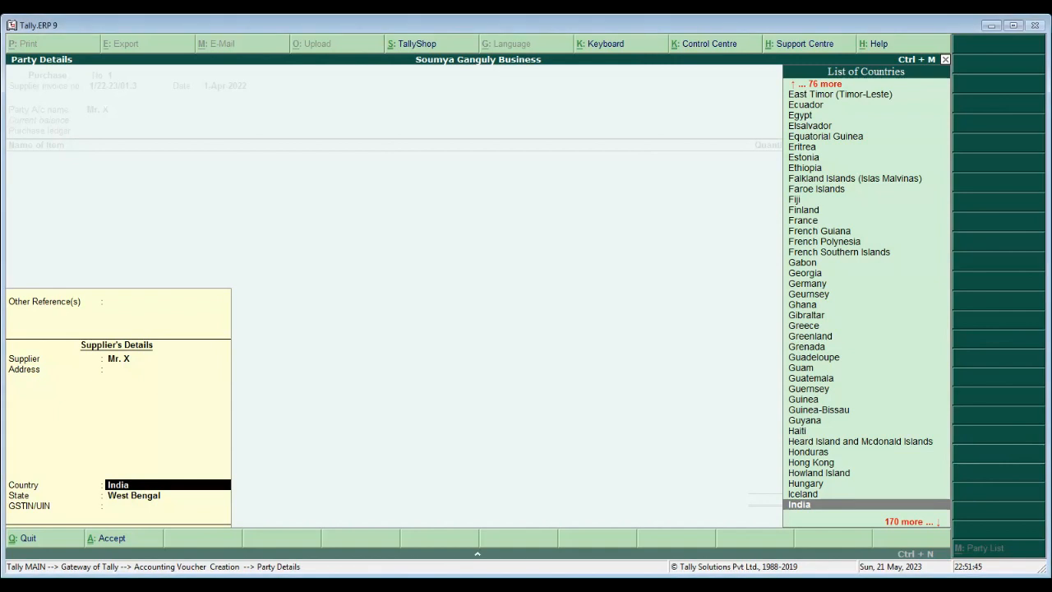
key("BackSpace")
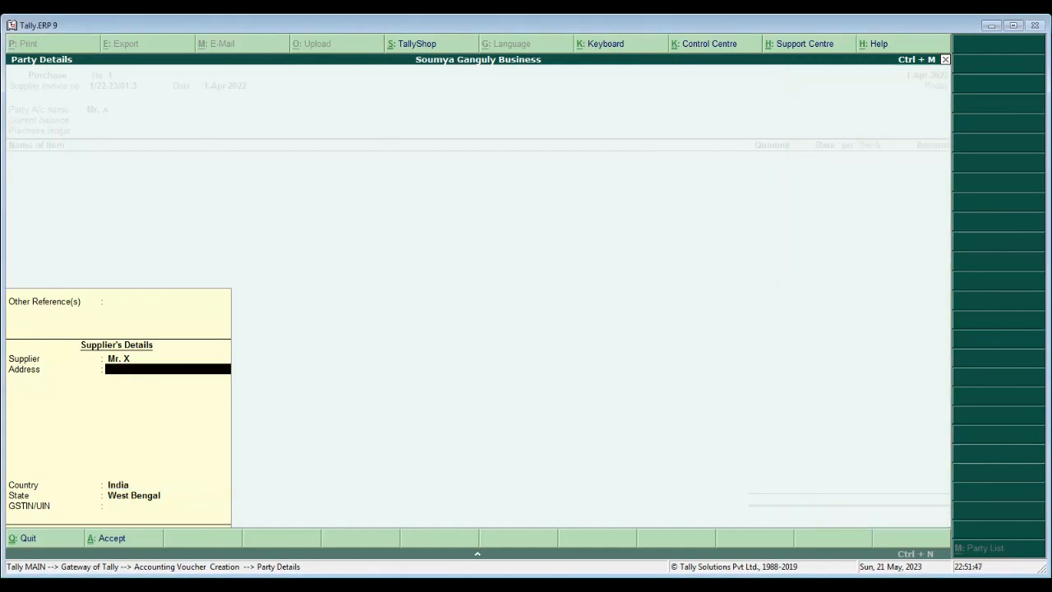
type("Barrackpore")
key("Return")
type("Kolka")
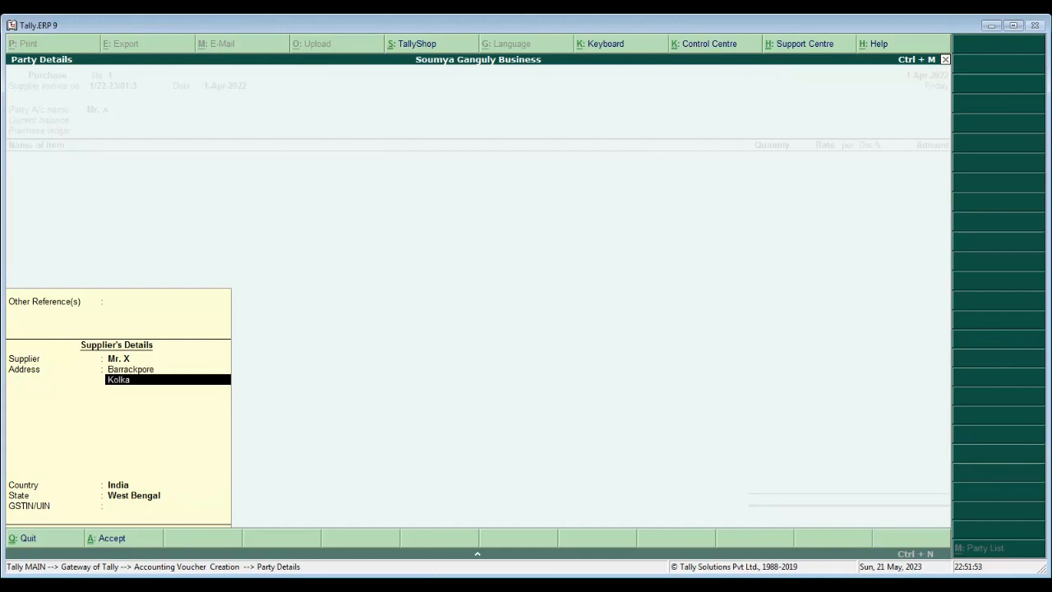
type("ta 700120")
key("Return")
key("Return")
key("Return")
key("Return")
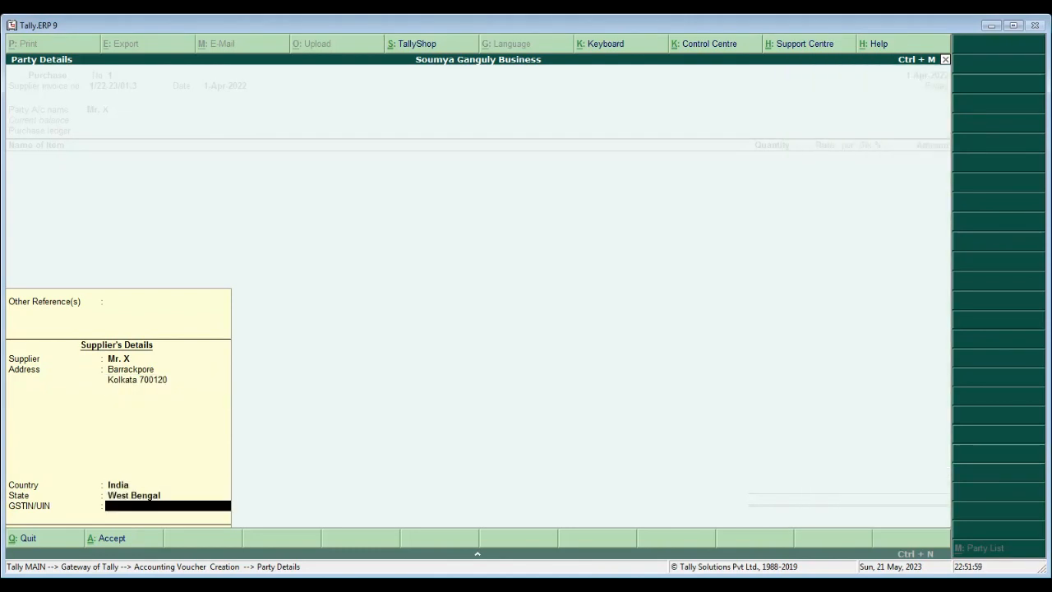
key("Return")
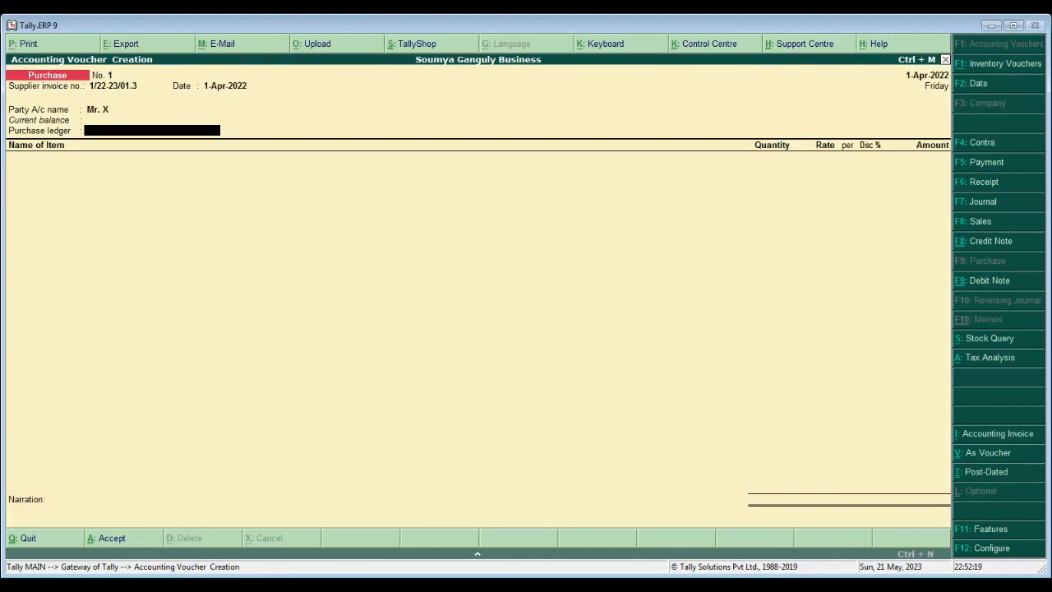
- Create a Purchase A/C ledger under Purchase Accounts and use it as the voucher's purchase ledger
key("alt+c")
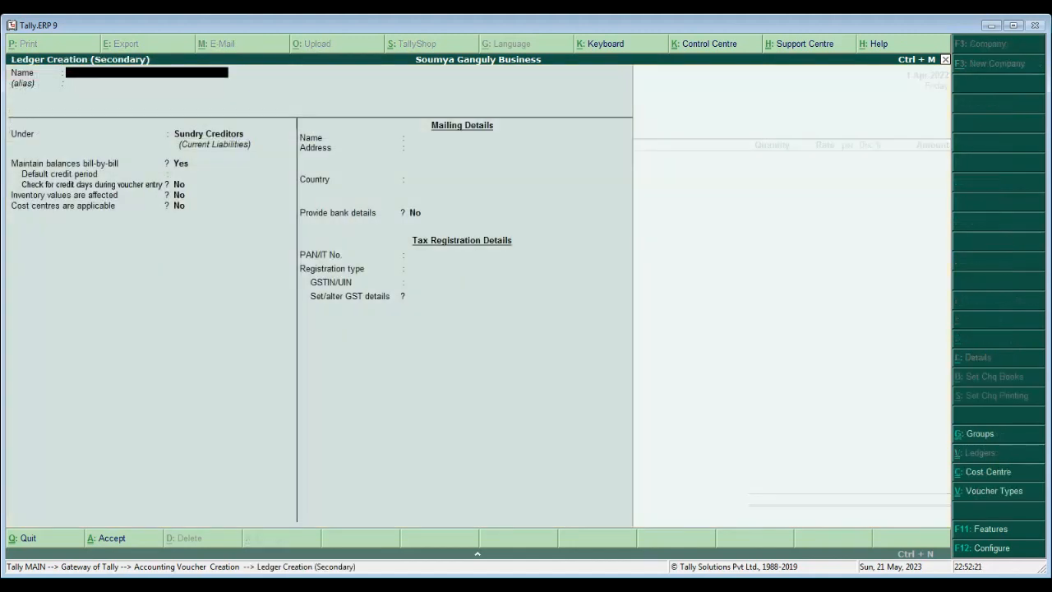
type("Purchase A/C")
key("Return")
key("Return")
type("Purc")
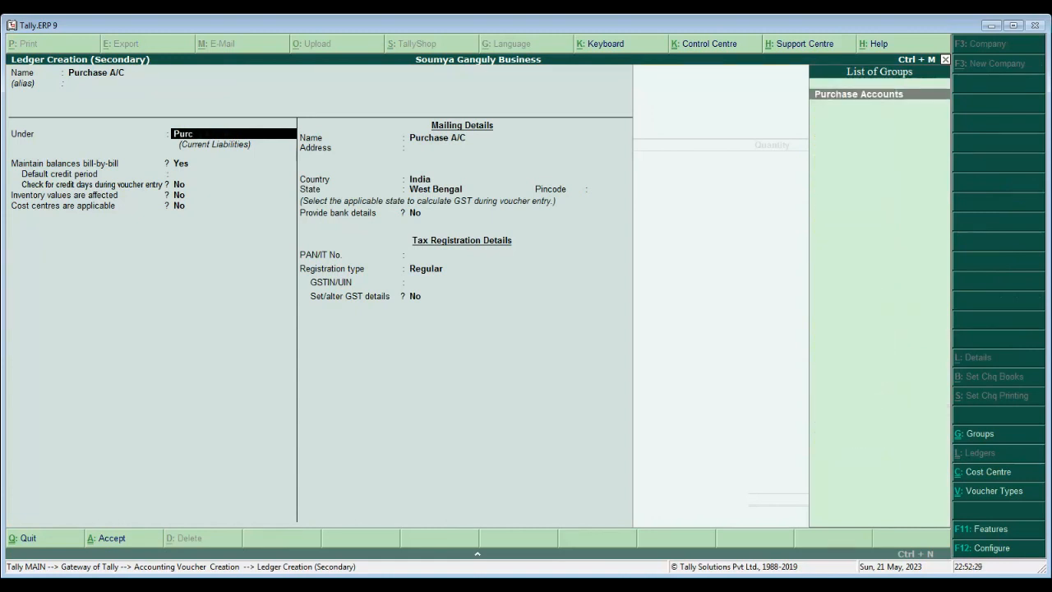
key("Return")
key("Return")
key("Return")
key("Return")
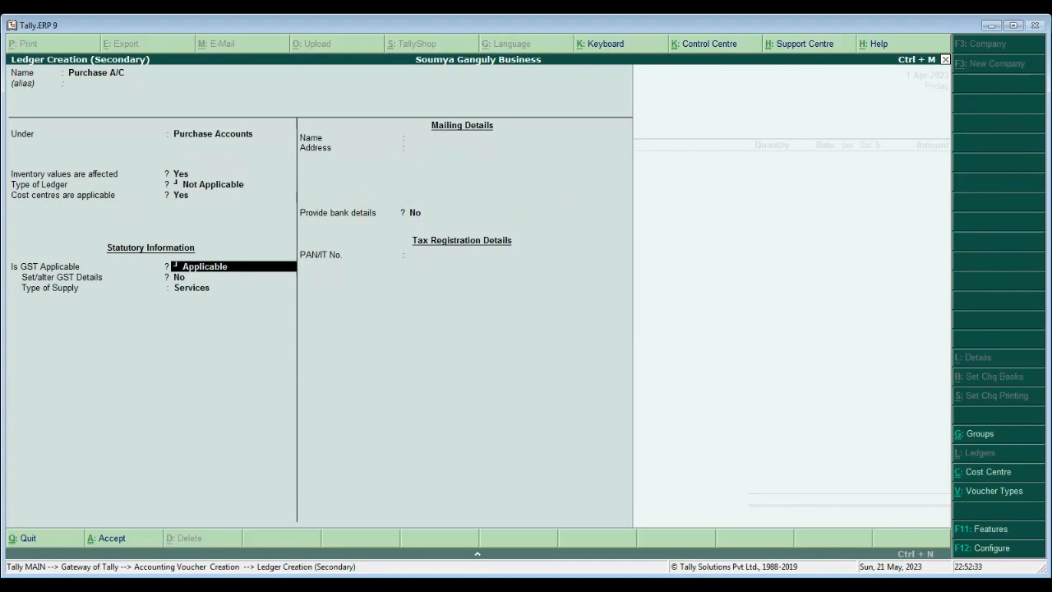
key("Return")
key("Return")
key("Return")
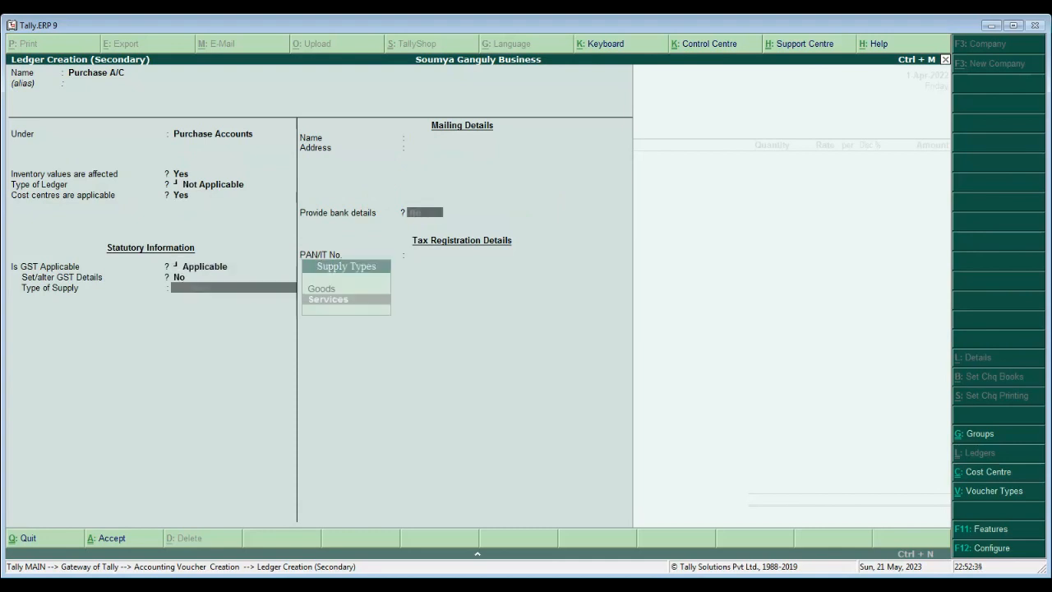
key("Return")
key("Return")
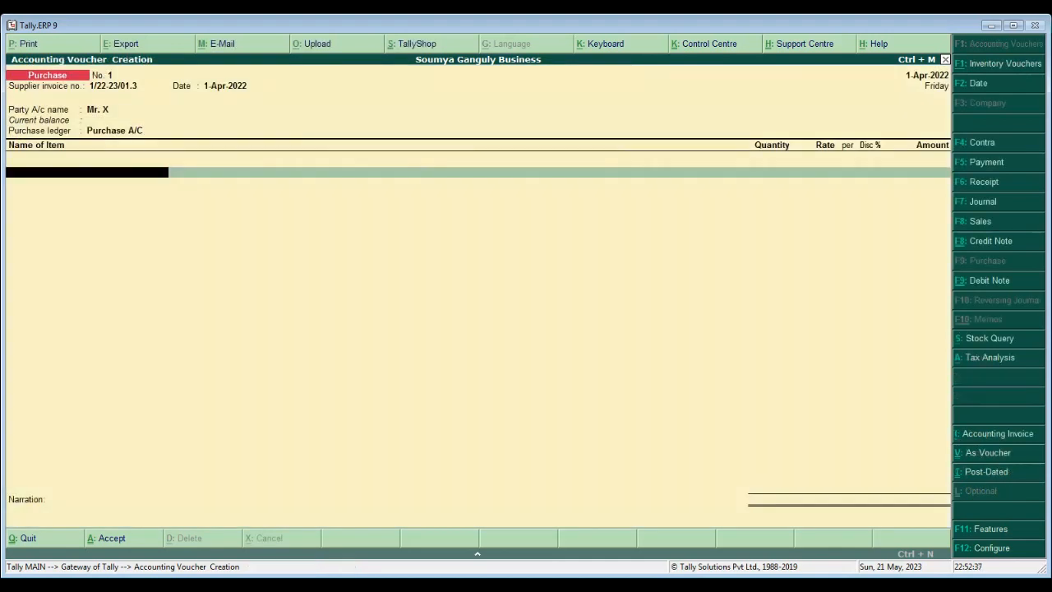
key("Return")
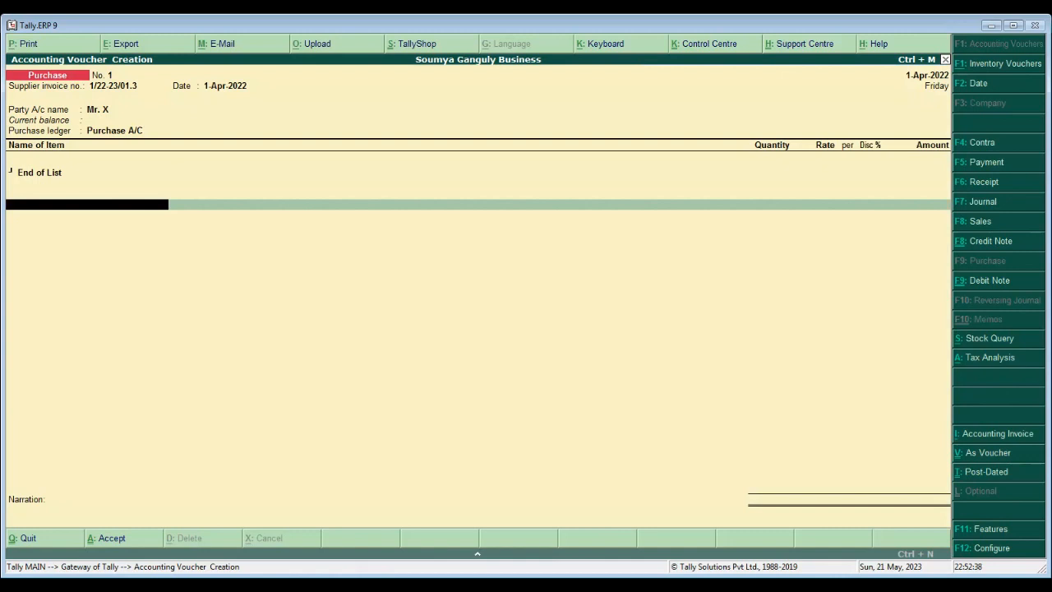
- Start a new stock item named Pen under Primary with category Not Applicable
key("BackSpace")
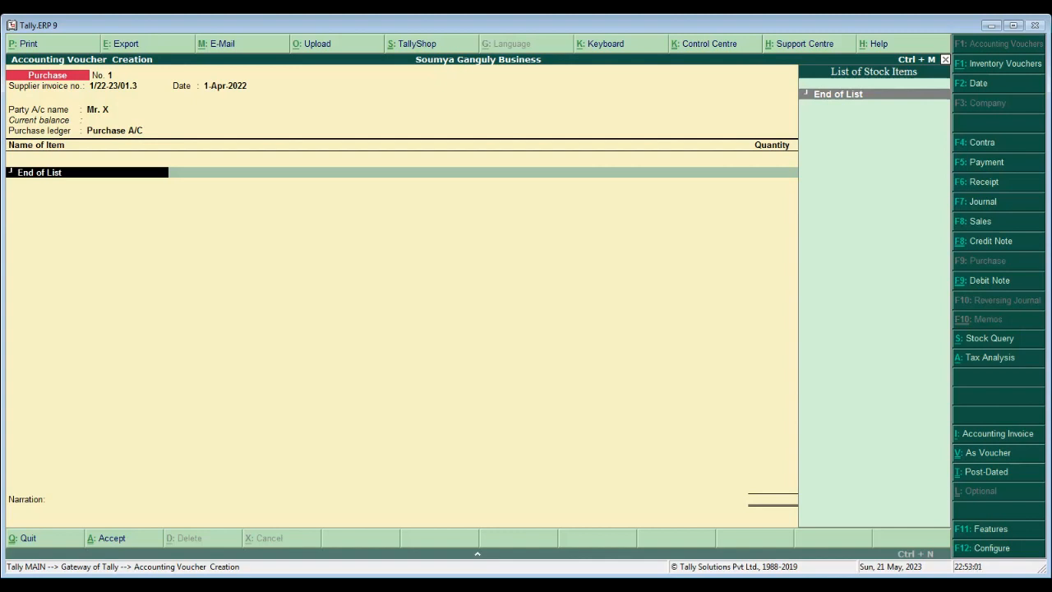
key("alt+c")
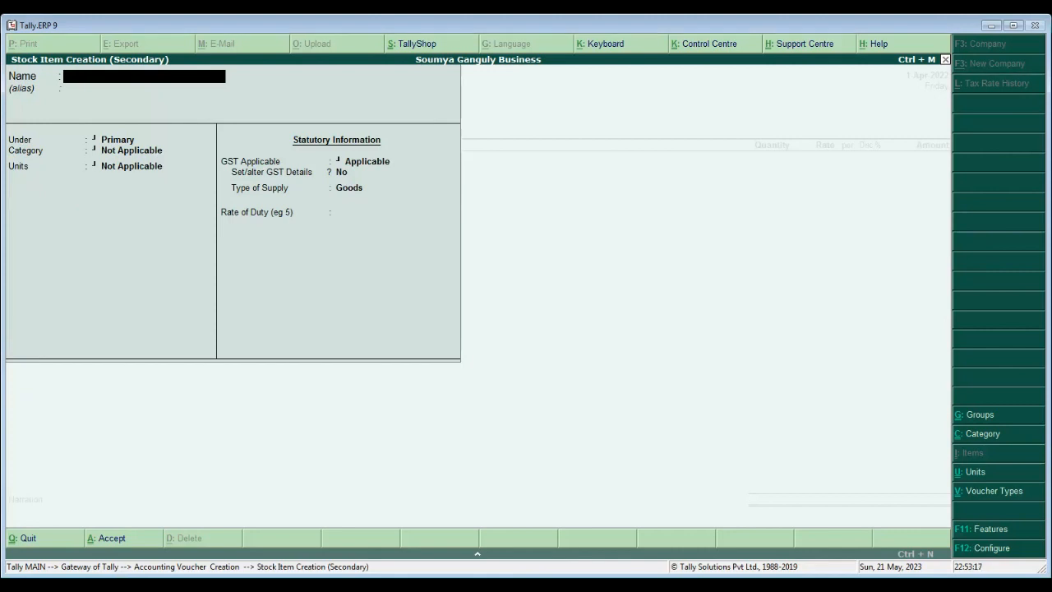
type("Pem")
key("BackSpace")
type("n")
key("Return")
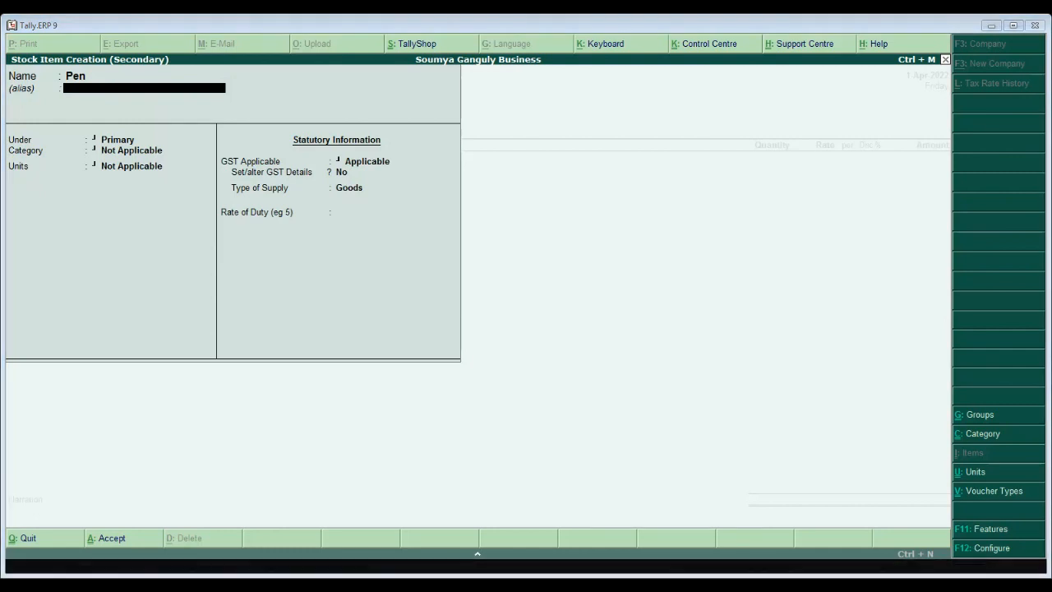
key("Return")
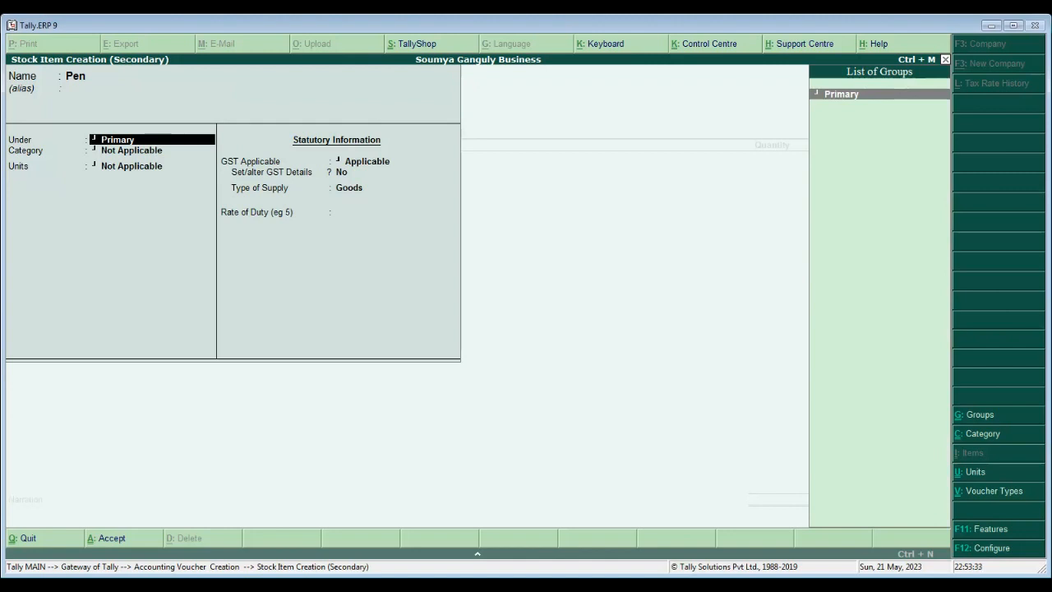
key("Return")
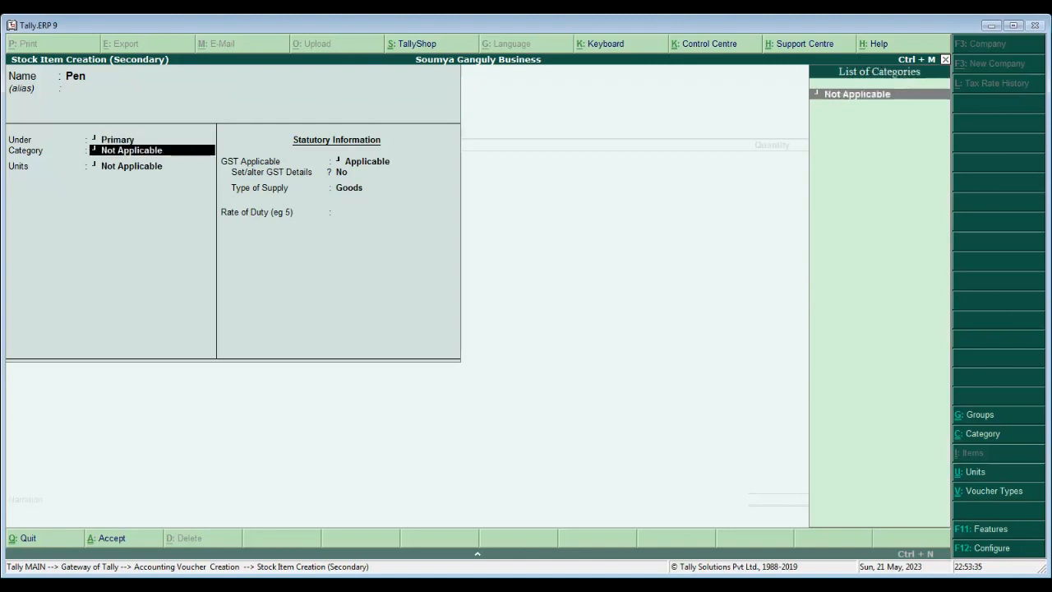
key("Return")
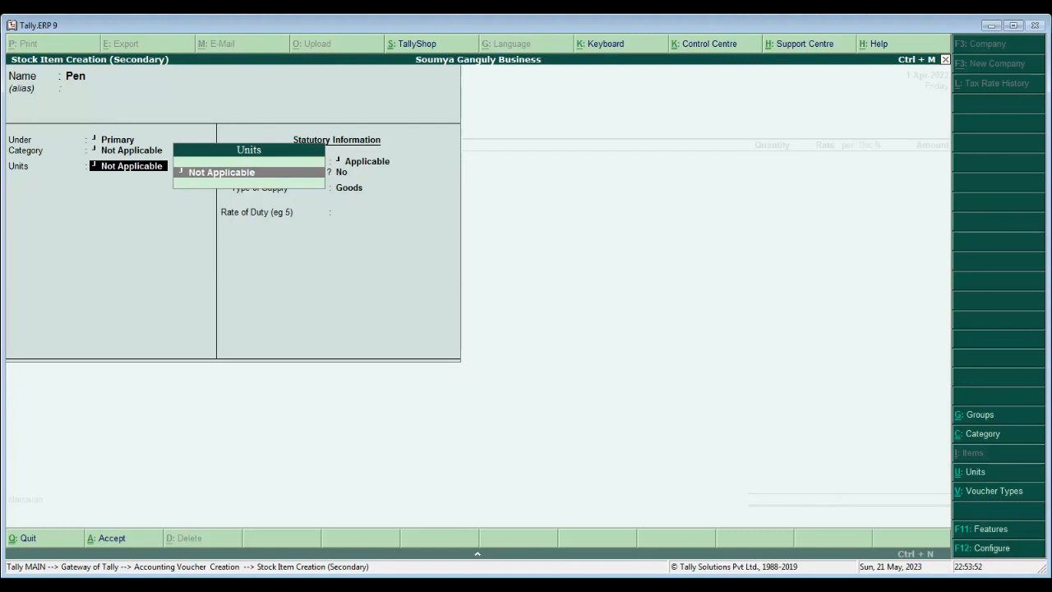
- Create the unit Pc (formal name Pieces, UQC PCS-PIECES, 0 decimals) for Pen
key("alt+c")
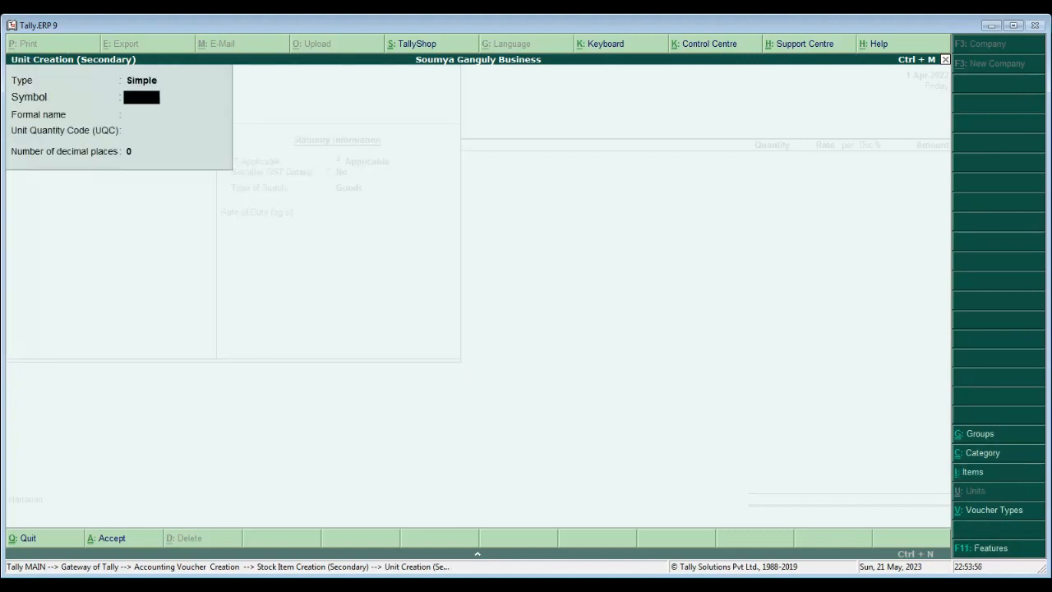
type("Pc")
key("Return")
type("Pieces")
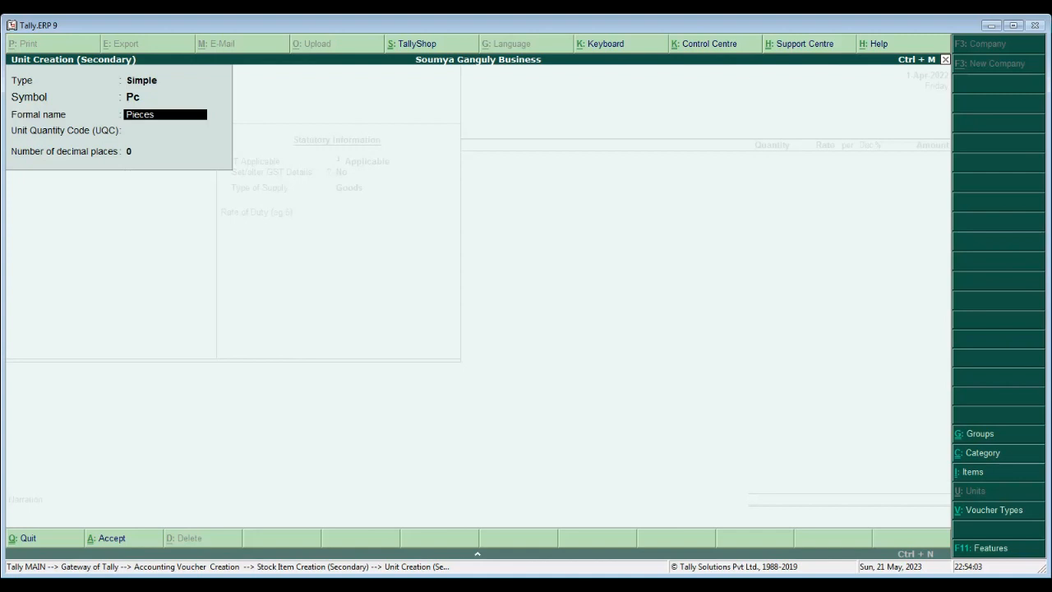
key("Return")
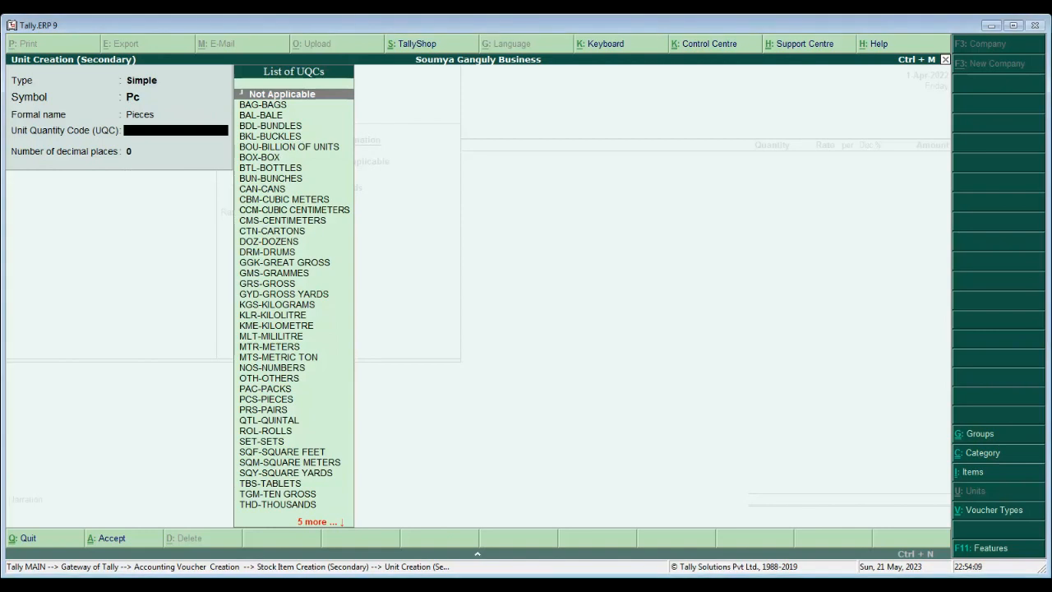
type("p")
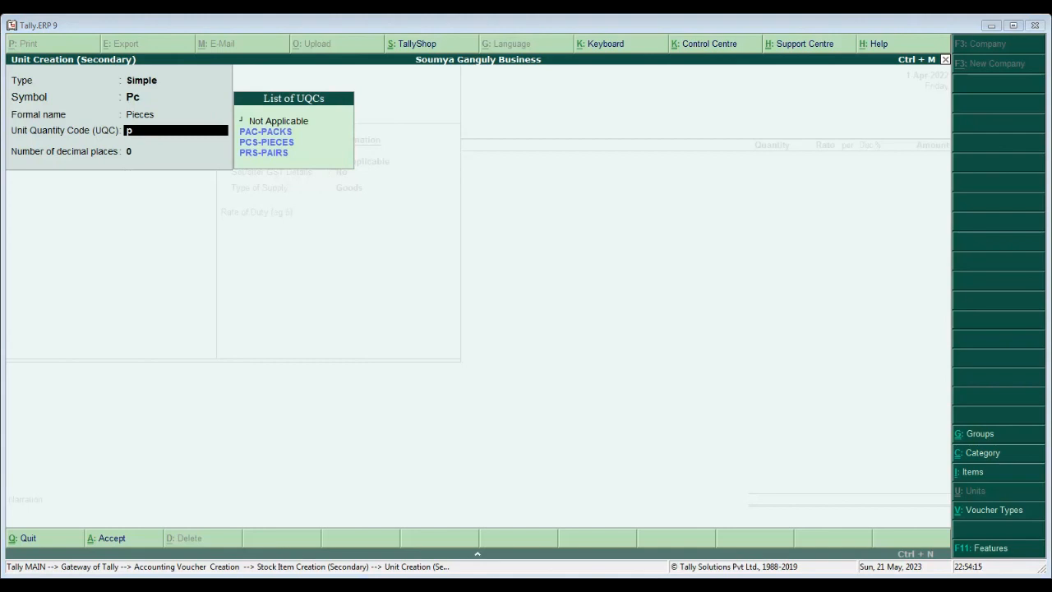
key("Down")
key("Down")
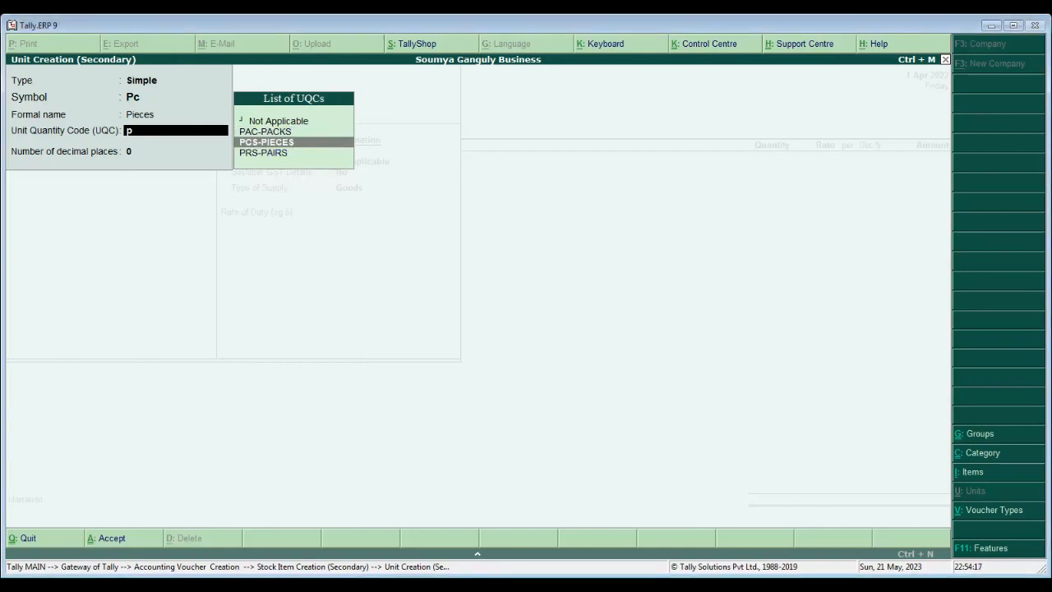
key("Return")
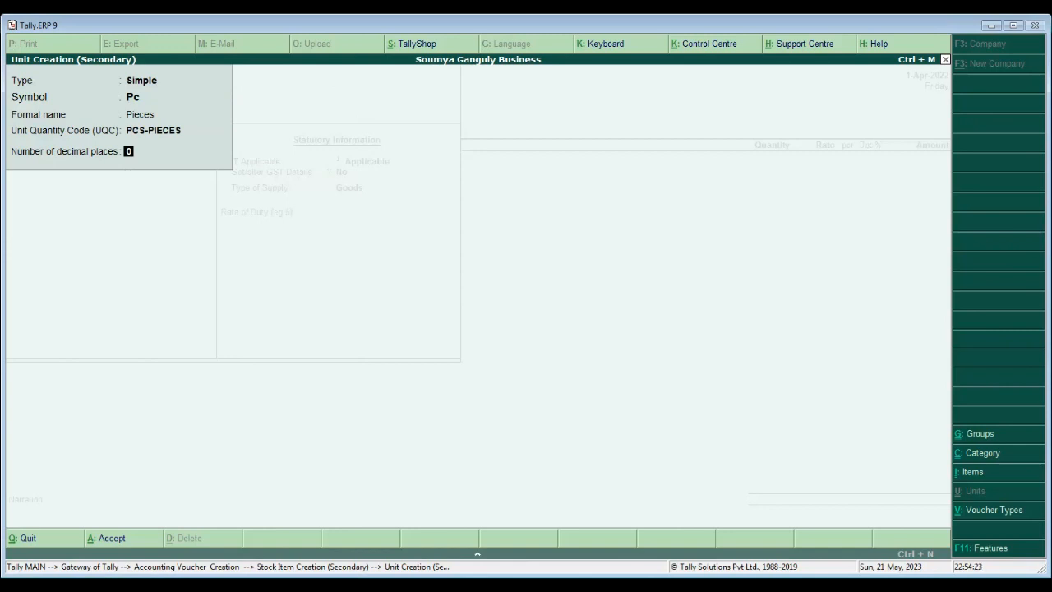
key("Return")
key("Return")
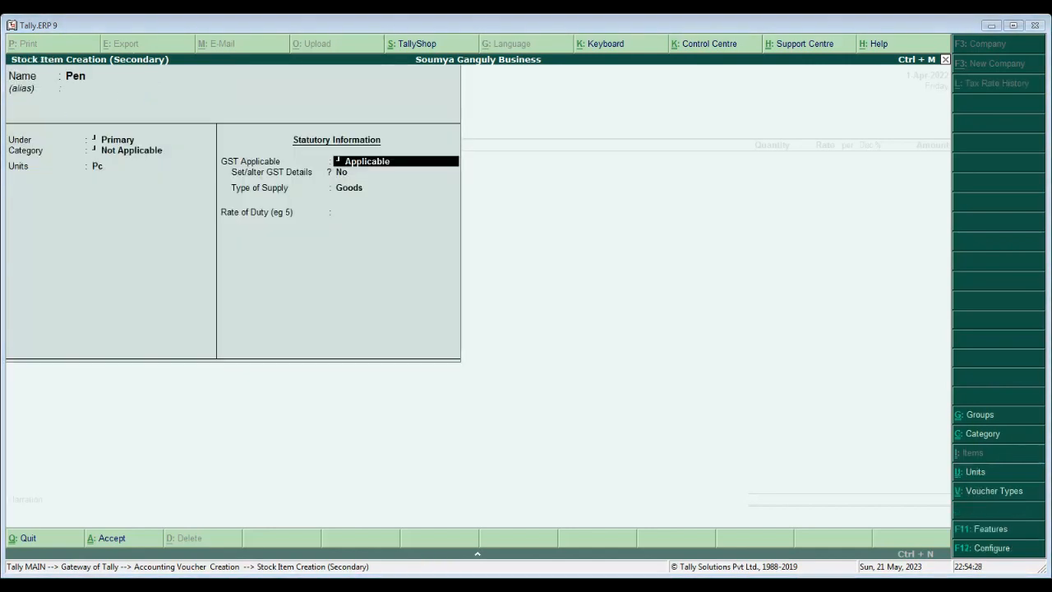
- Save the Pen stock item with GST applicable and no GST details set
key("Return")
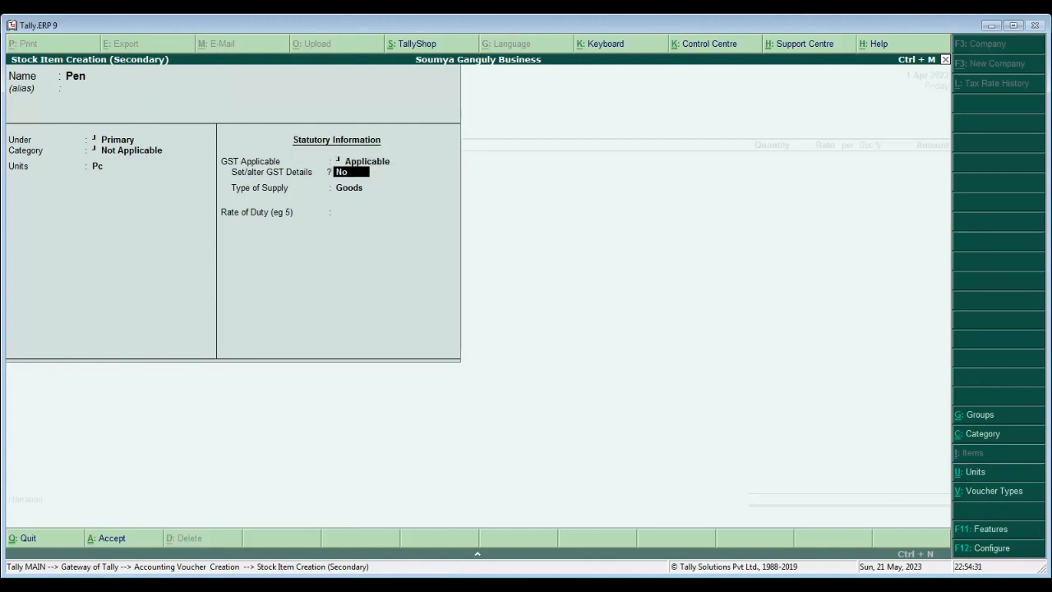
key("Return")
key("Return")
key("Return")
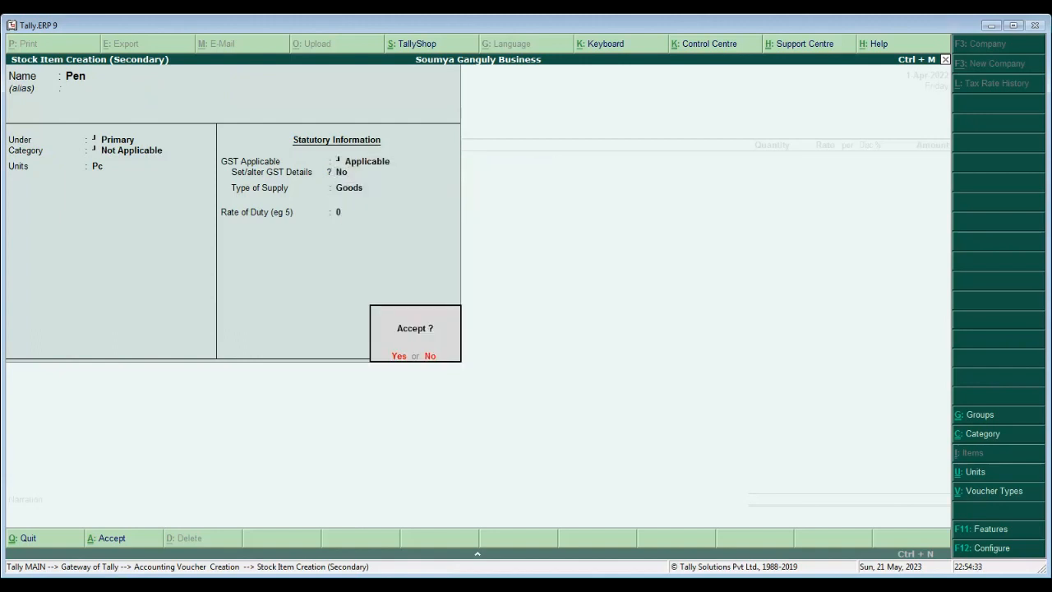
key("y")
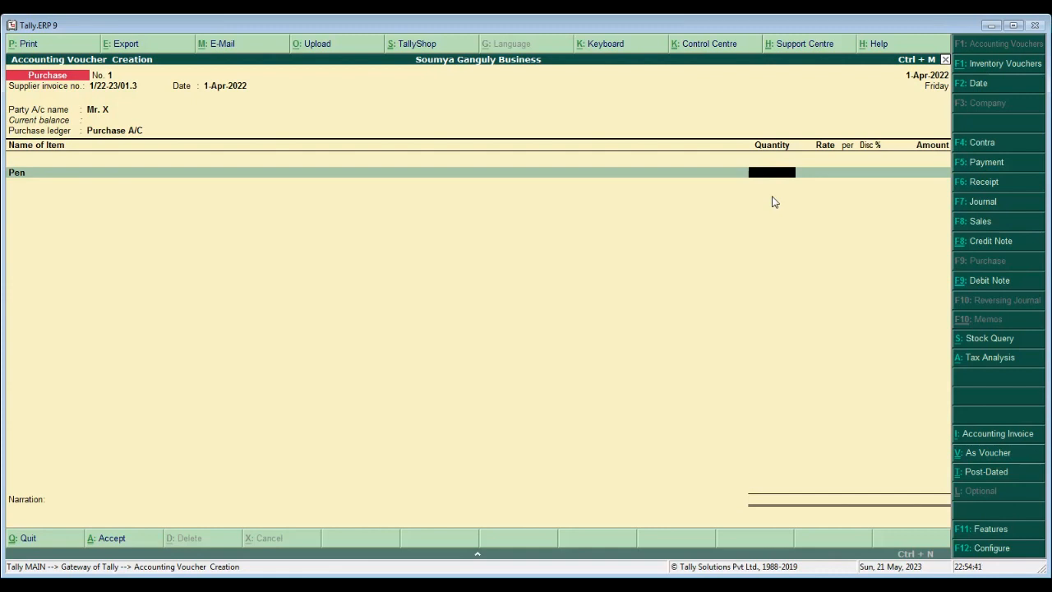
- Enter Pen as 10,000 Pc at 8.00 less 5% discount, totalling 76,000.00
type("0000")
key("Return")
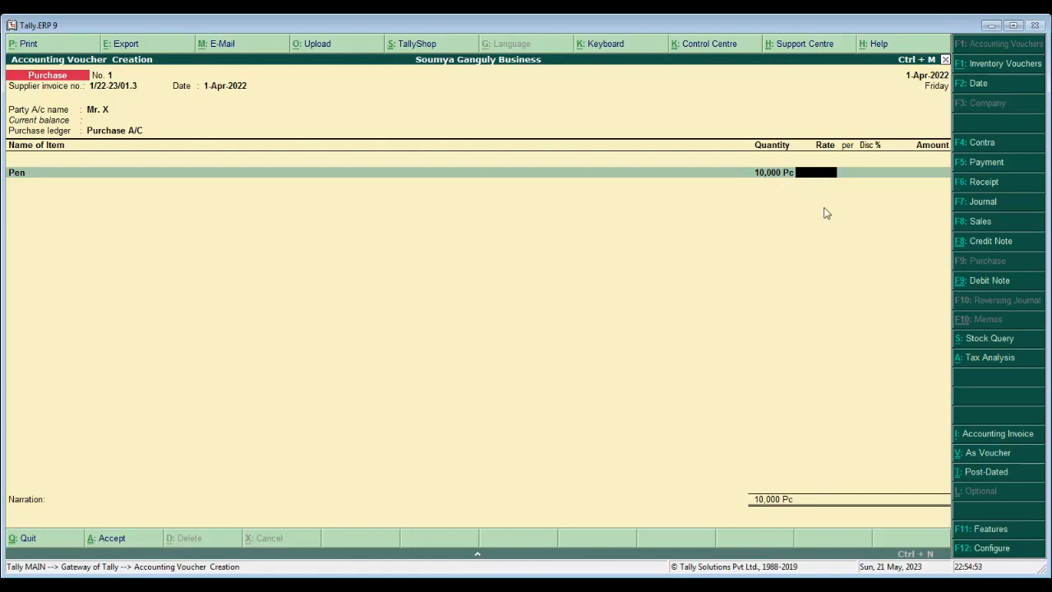
type("8")
key("Return")
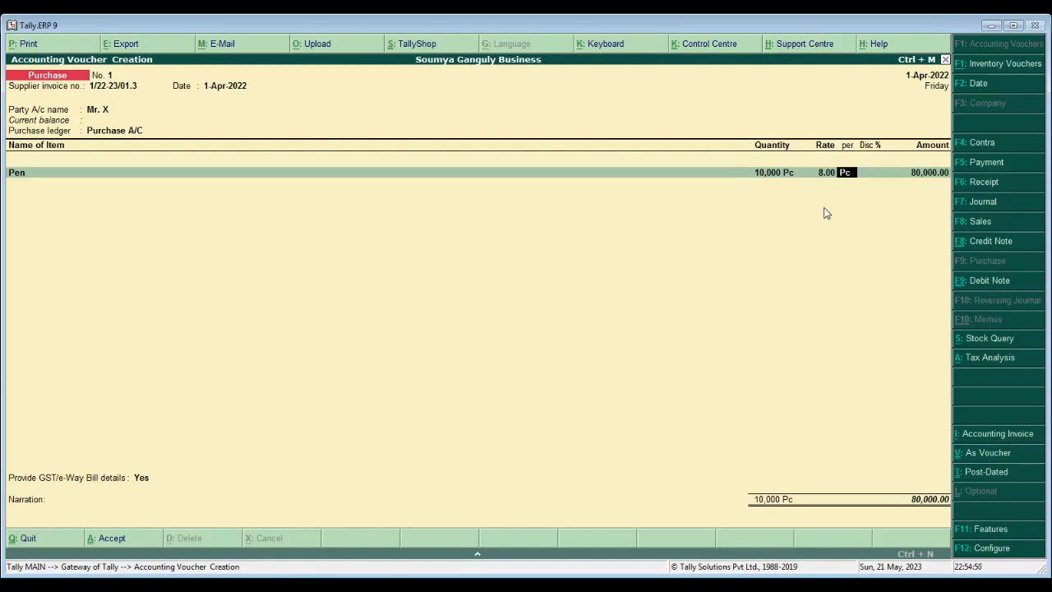
key("Return")
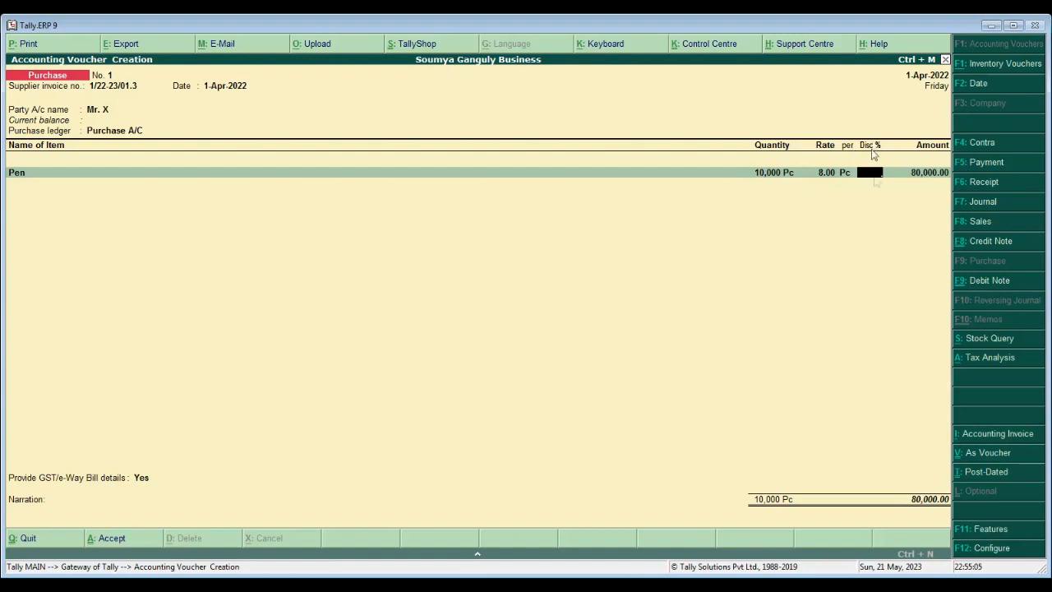
type("5")
key("Return")
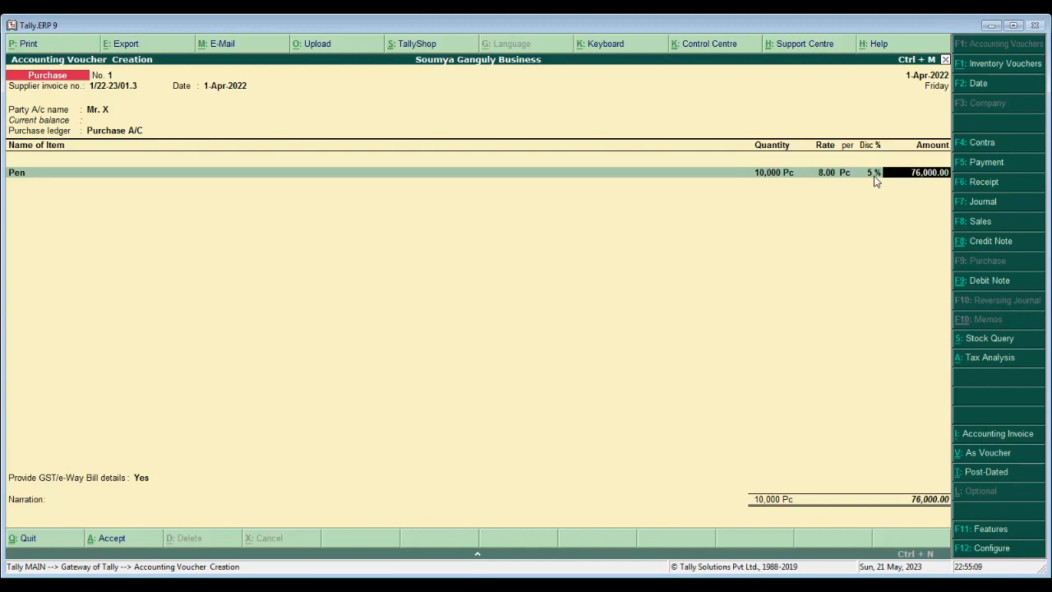
key("Return")
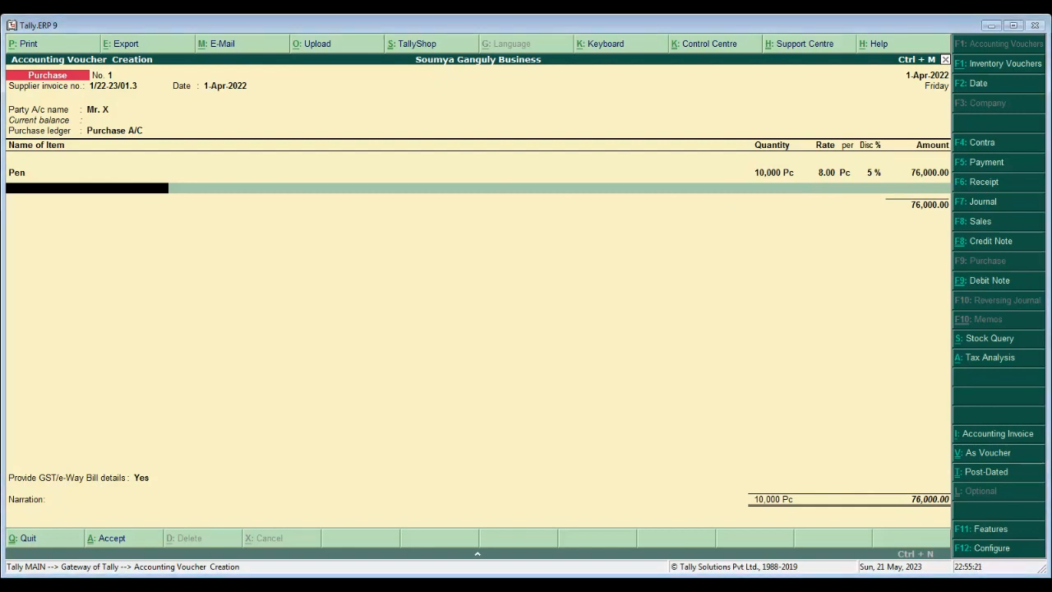
- End the item list, set GST/e-Way Bill details to No, and save purchase voucher No. 1
key("Return")
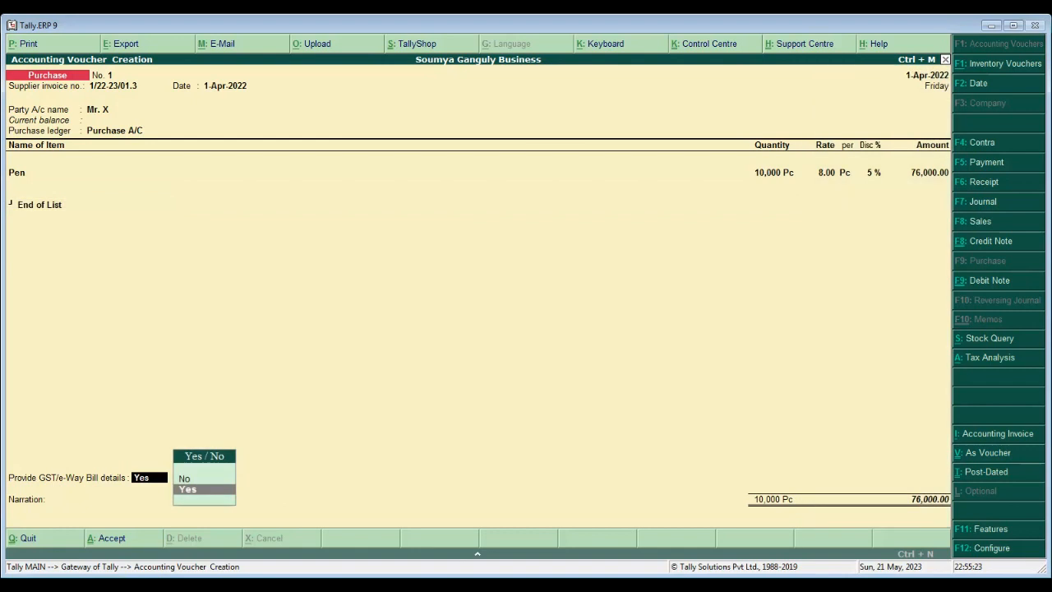
key("Up")
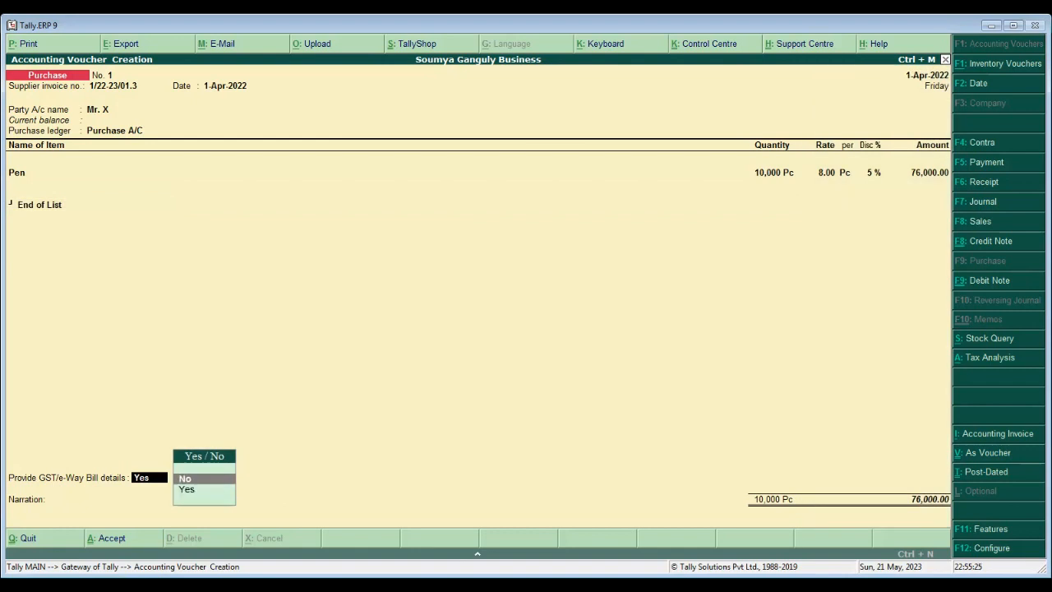
key("Return")
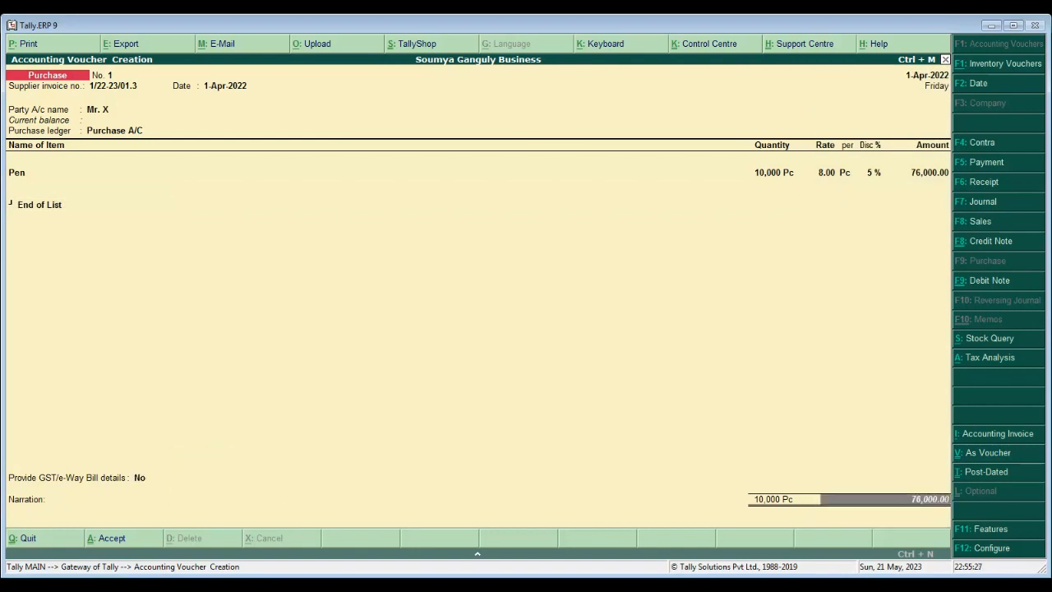
key("Return")
key("Return")
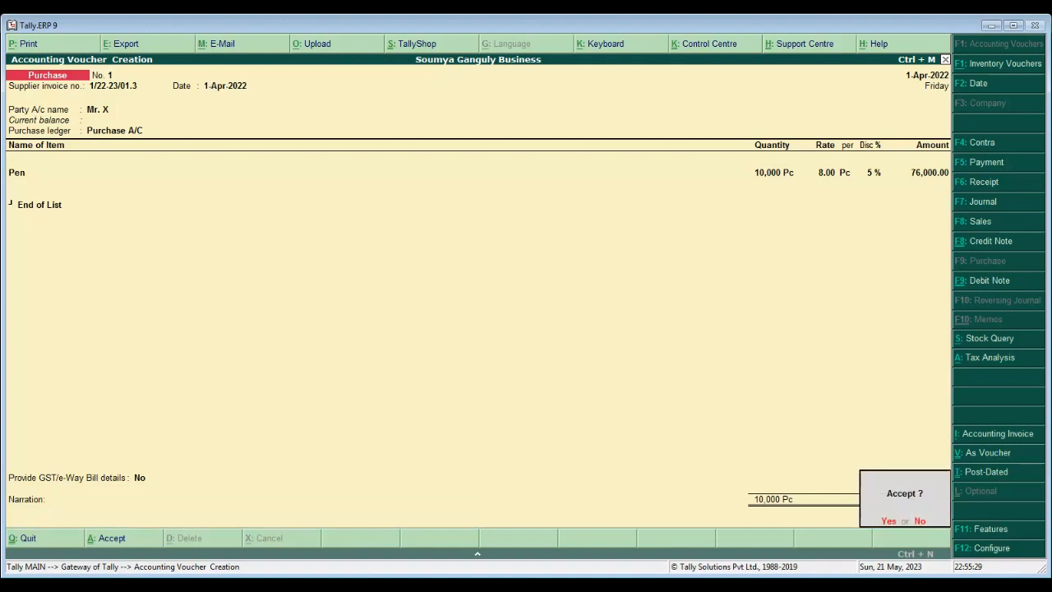
key("Return")
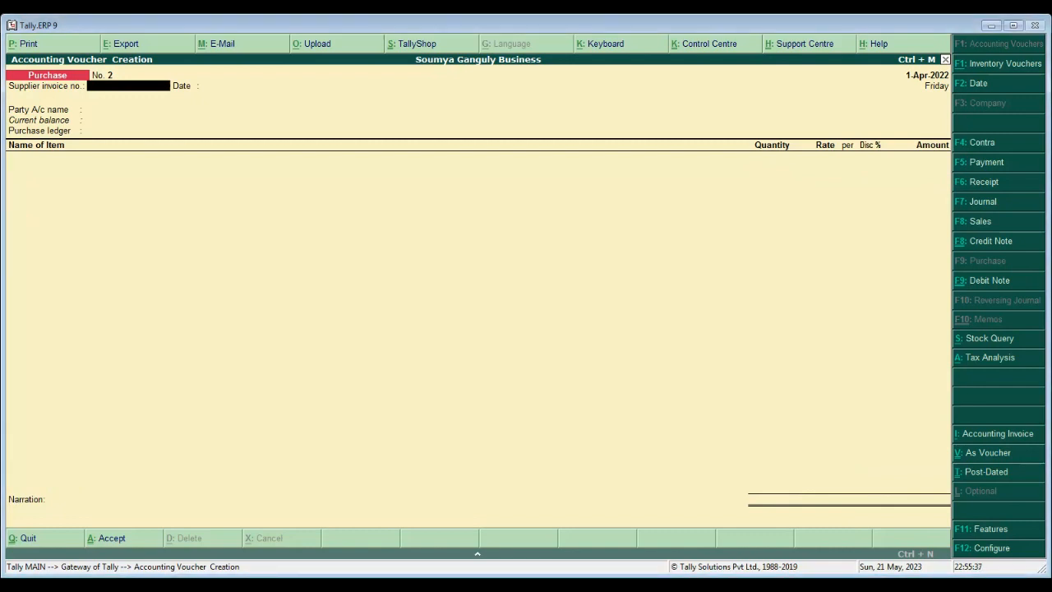
- Enter supplier invoice number 2/22-23/2 dated 1-Apr-2022 on purchase voucher No. 2
type("22-23/2")
key("Return")
key("Return")
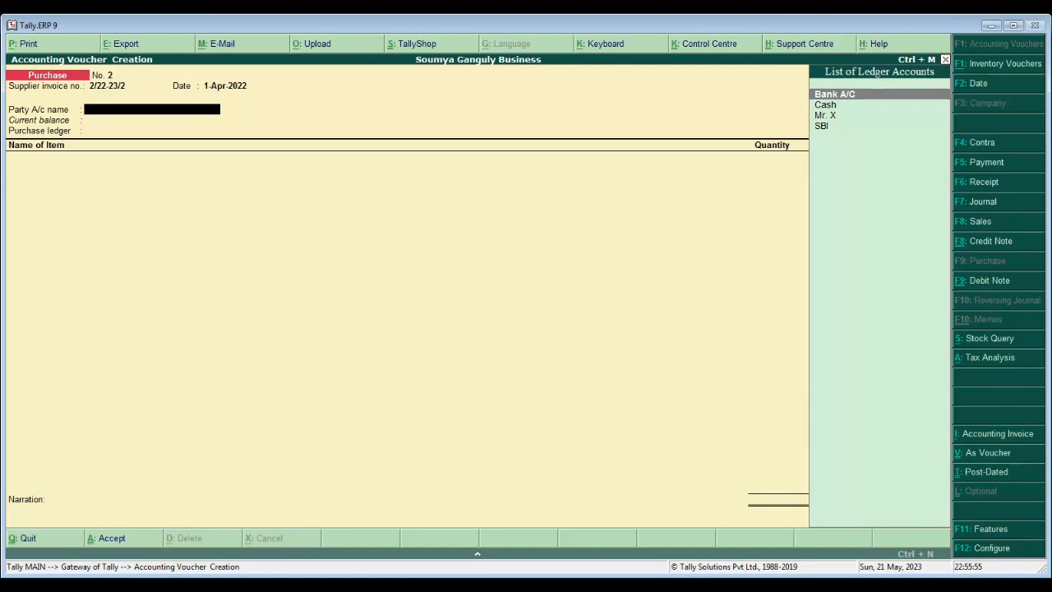
key("alt+c")
- Name the new supplier ledger and place it under Sundry Creditors, keeping default settings
type("M")
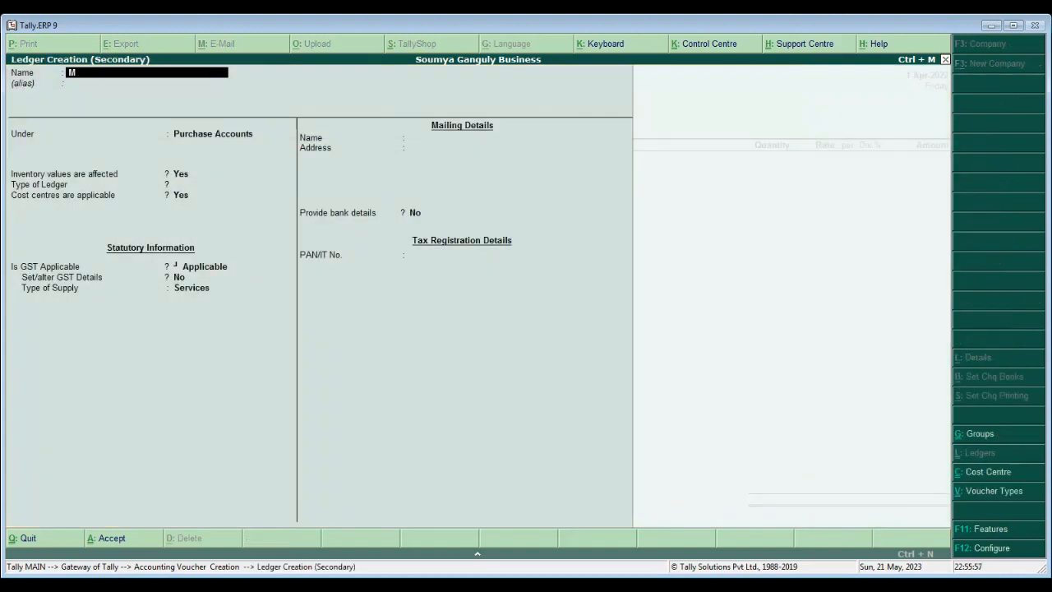
type("r Y")
key("Return")
key("Return")
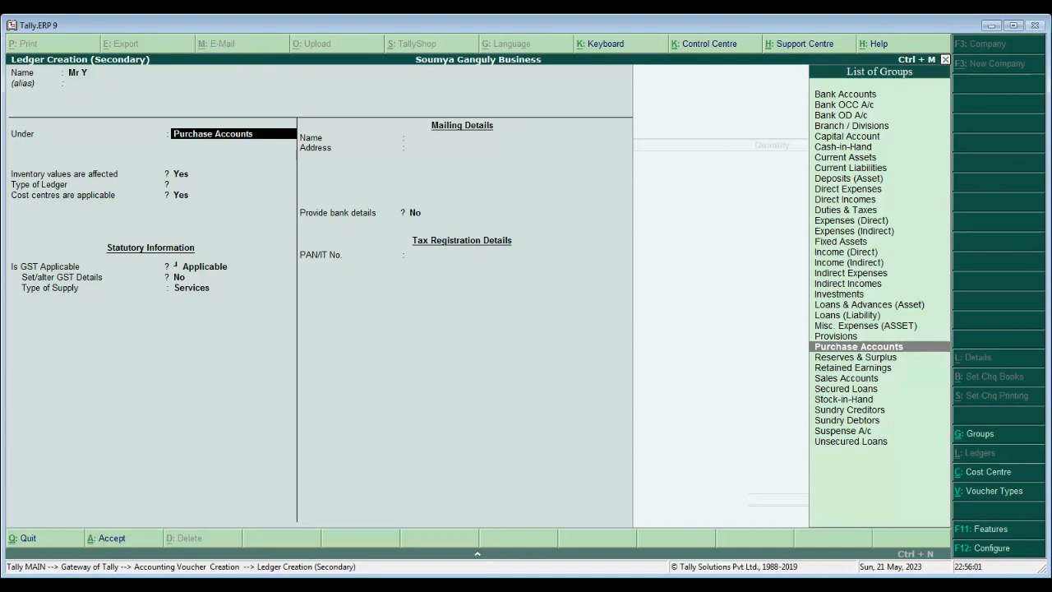
type("Sund")
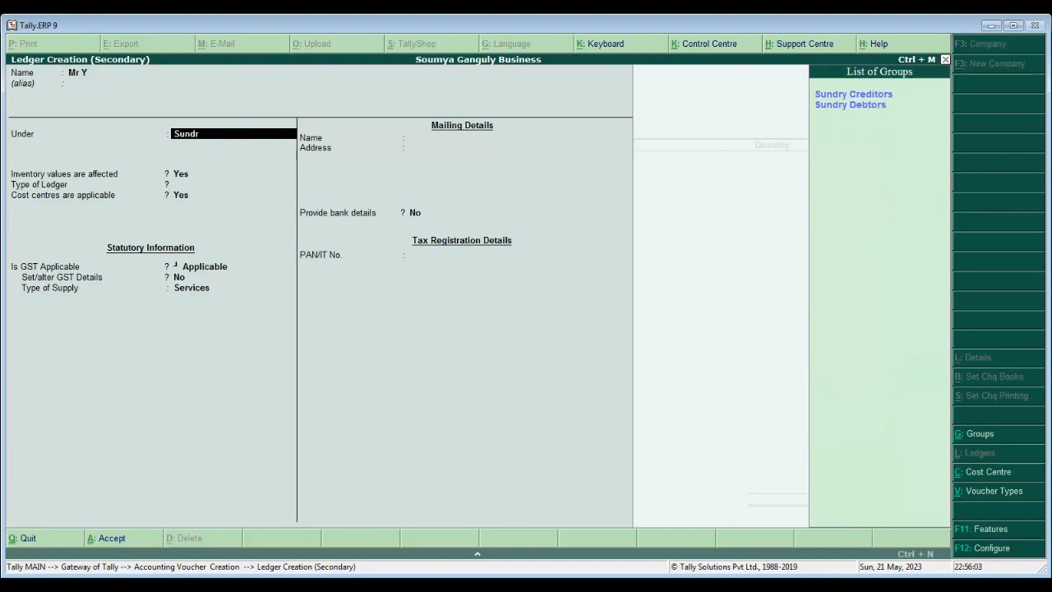
type("r")
key("Return")
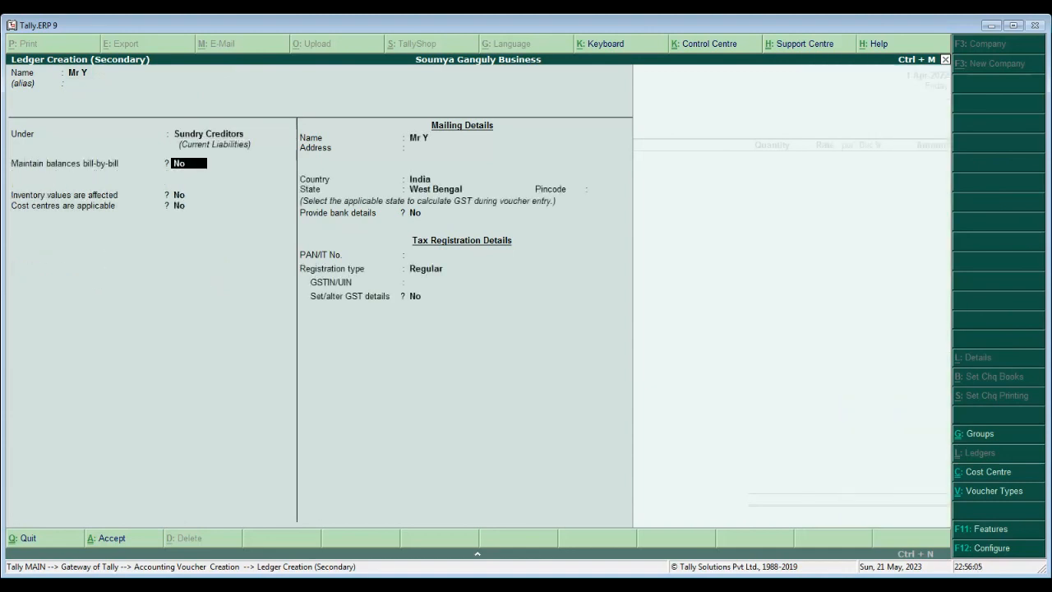
key("Return")
key("Return")
key("Return")
key("Return")
key("Return")
key("Return")
key("Return")
key("Return")
key("Return")
key("Return")
key("Return")
key("Return")
key("Return")
key("Return")
- Save the supplier ledger and enter its two-line address, keeping India as country
key("Return")
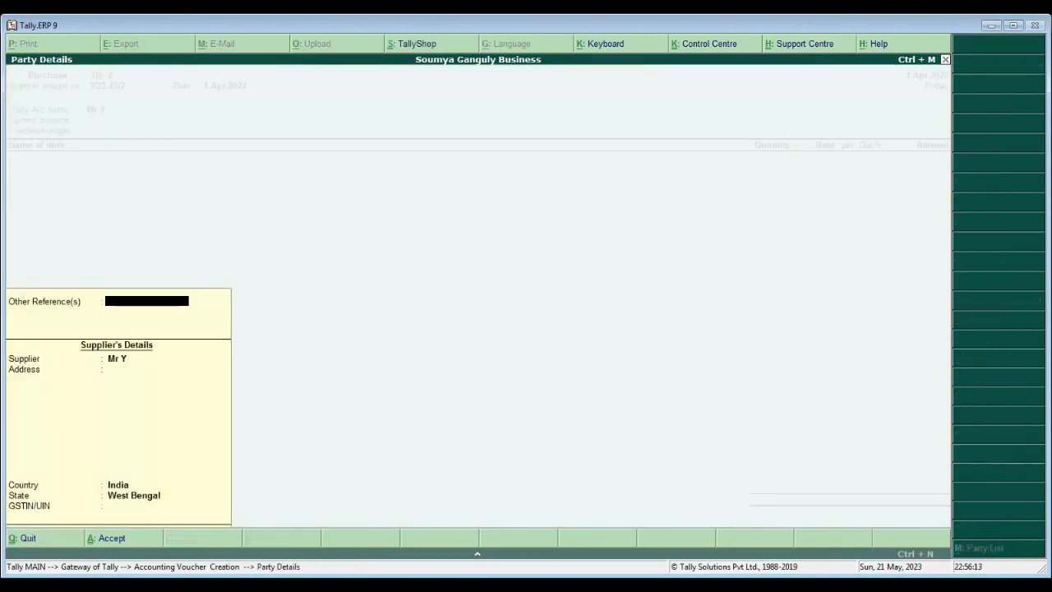
key("Return")
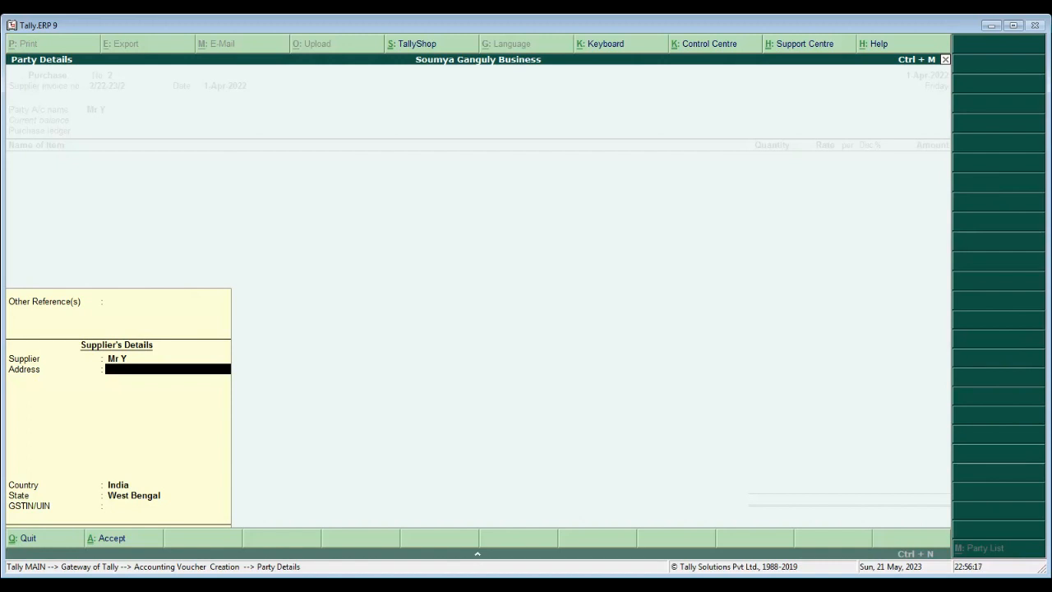
type("North Sodepur")
key("Return")
type("Kok")
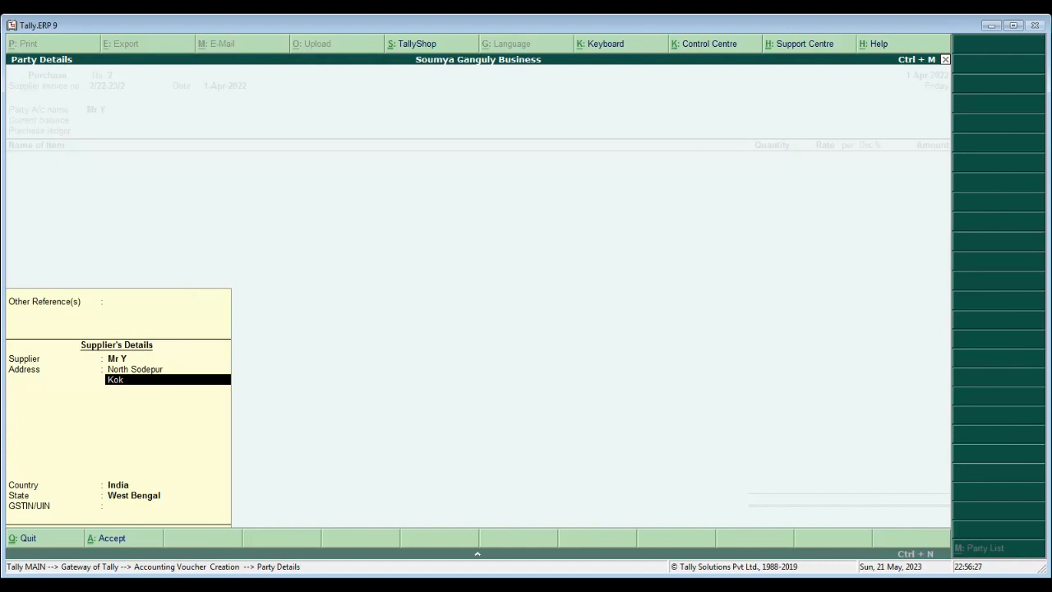
type("lkata")
key("Return")
key("Return")
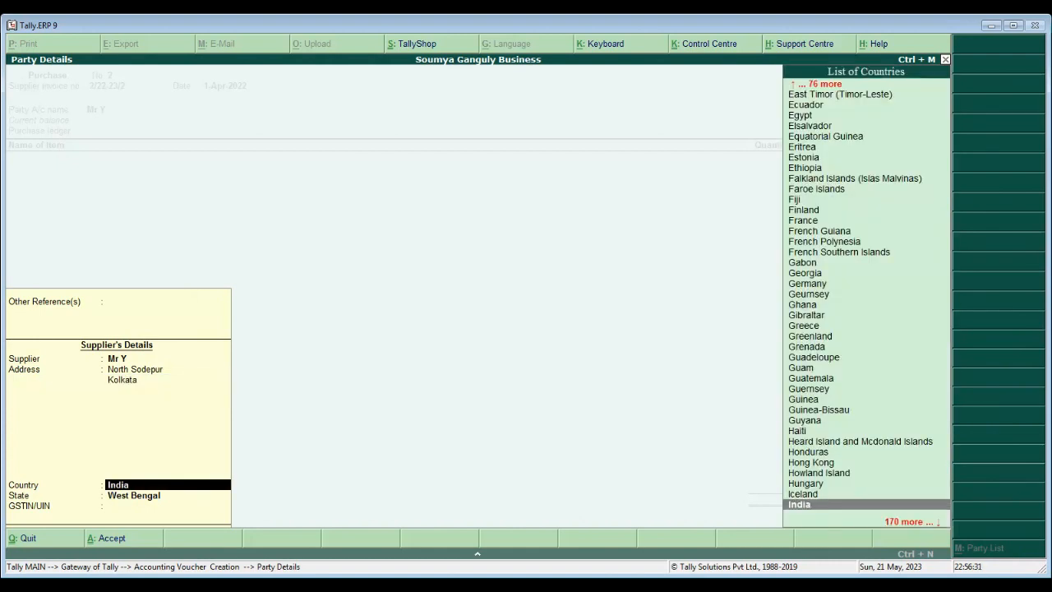
key("Return")
key("Return")
key("Return")
key("Return")
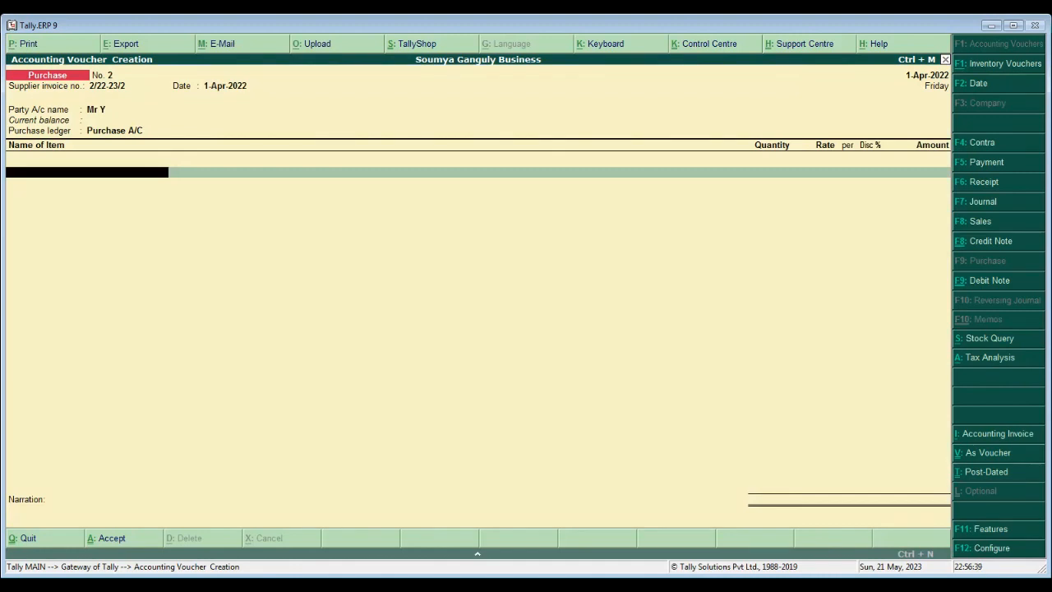
- Create stock item Pencil under Primary, category Not Applicable, measured in Pc
key("alt+c")
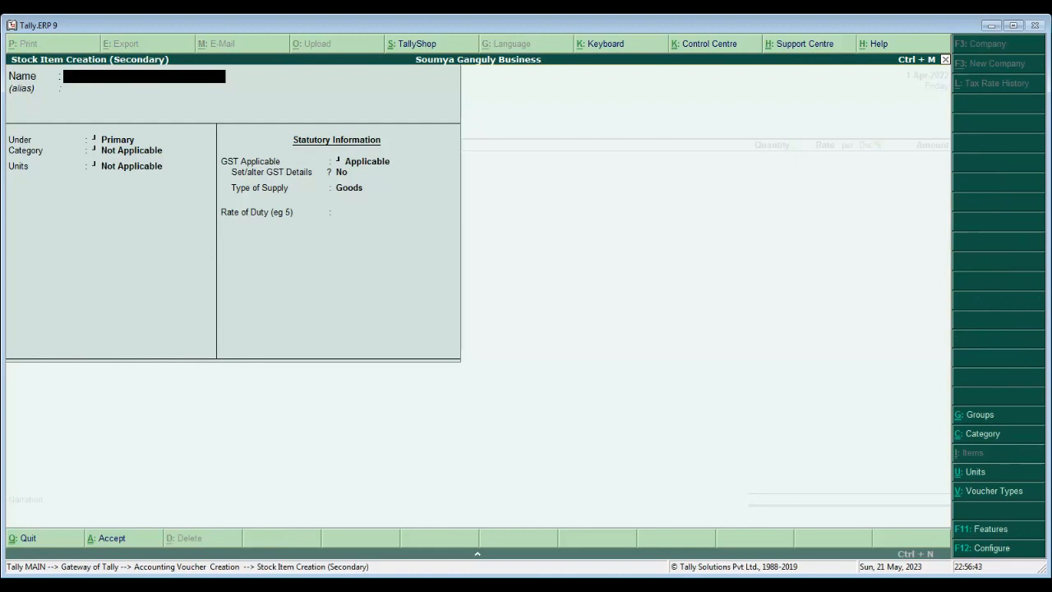
type("Pencil")
key("Return")
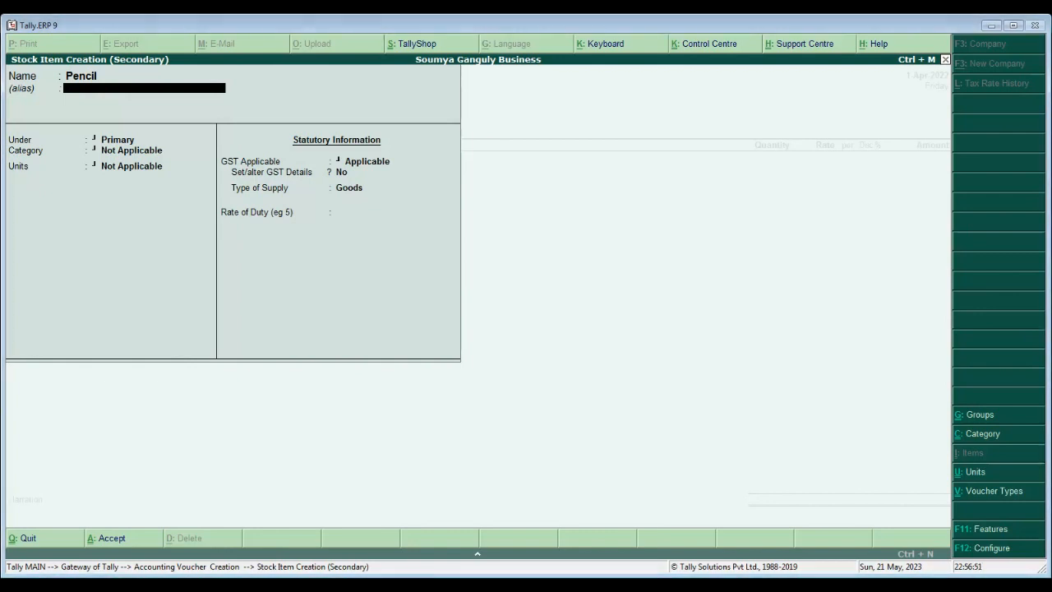
key("Return")
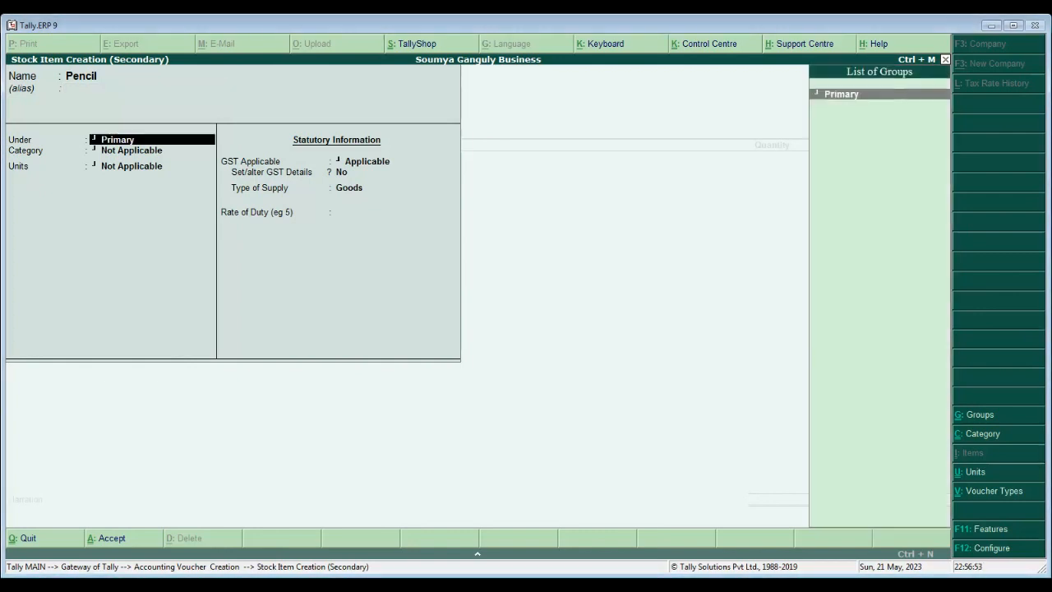
key("Return")
key("Return")
key("Down")
key("Return")
key("Return")
key("Return")
key("Return")
key("Return")
key("Return")
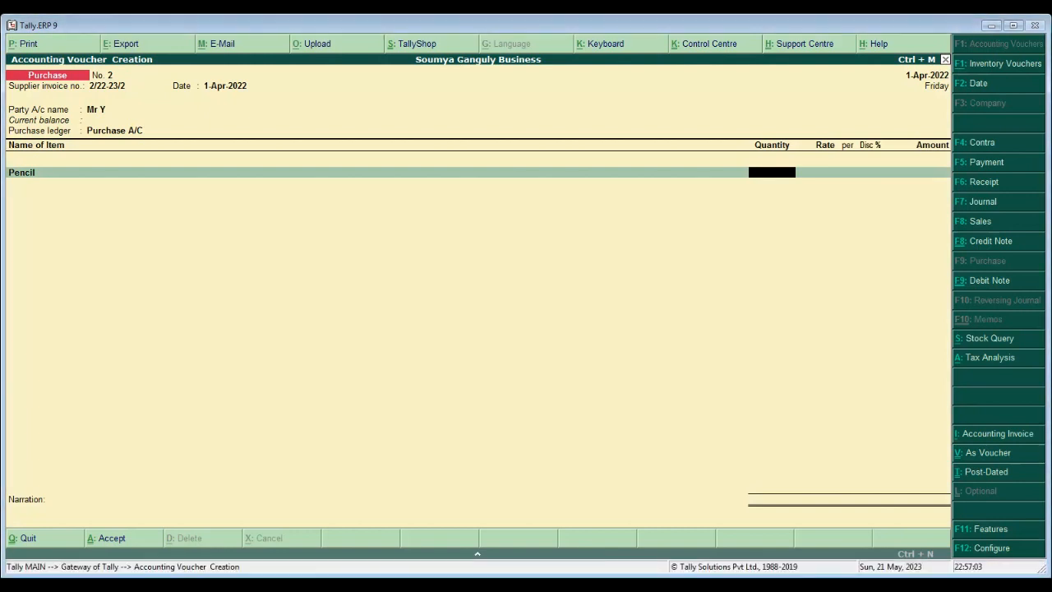
- Enter Pencil as 5,000 Pc at 6.00 less 10% discount, totalling 27,000.00, and end the items
type("5000")
key("Return")
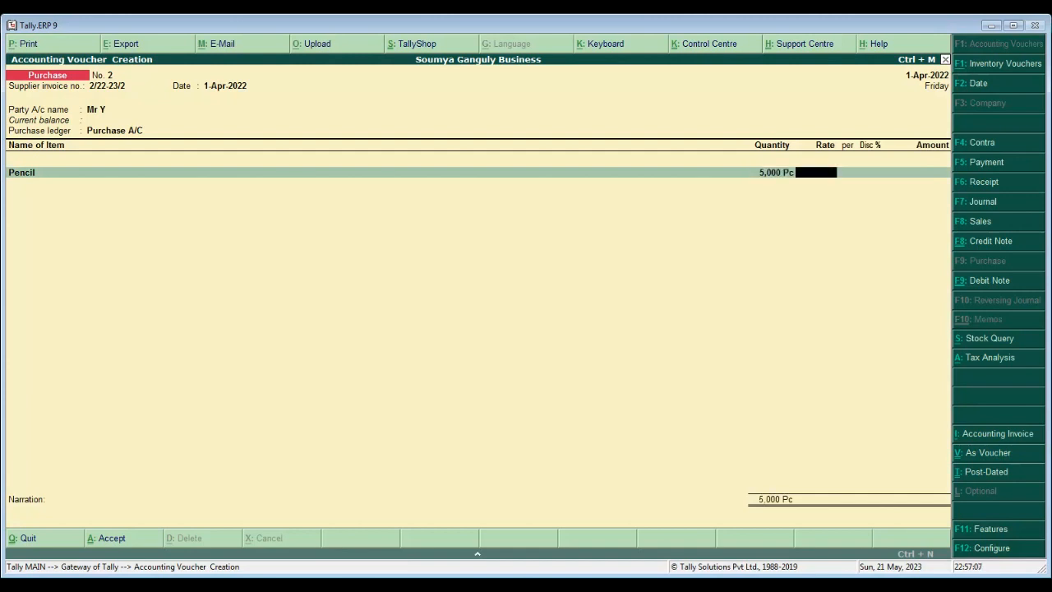
type("6")
key("Return")
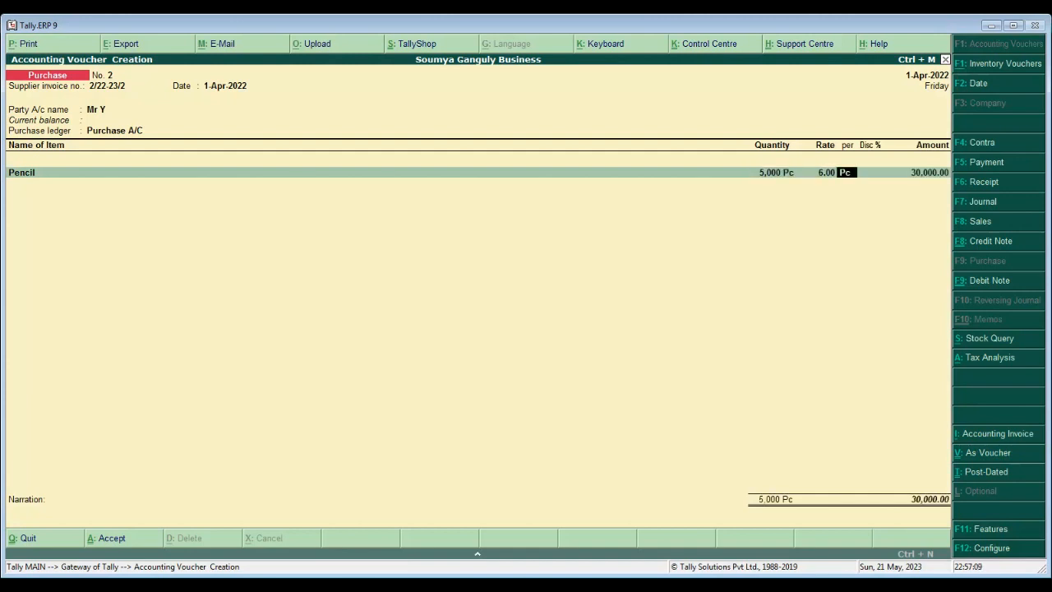
key("Return")
type("10")
key("Return")
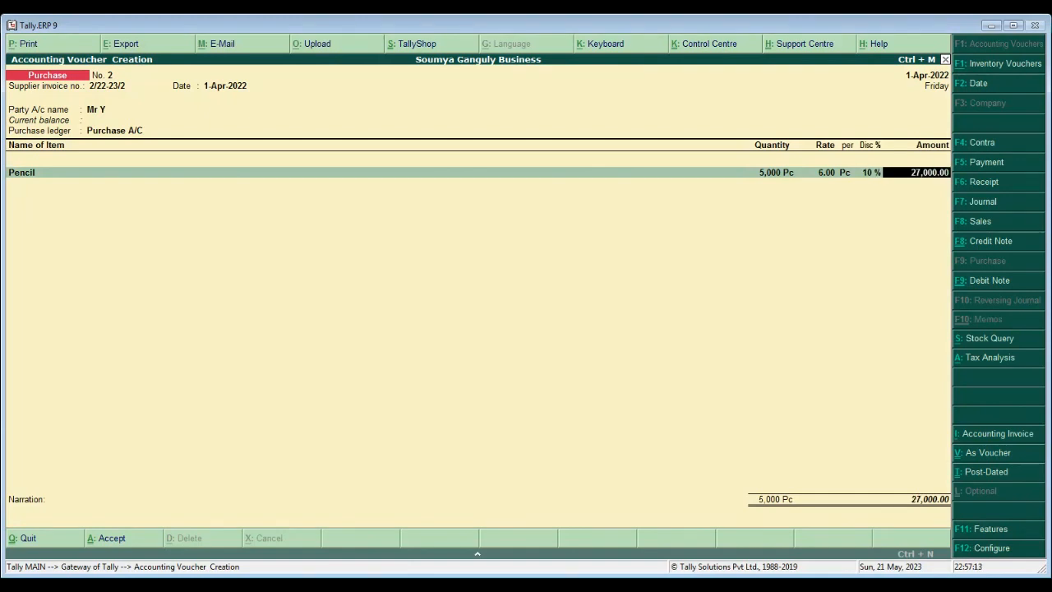
key("Return")
key("Return")
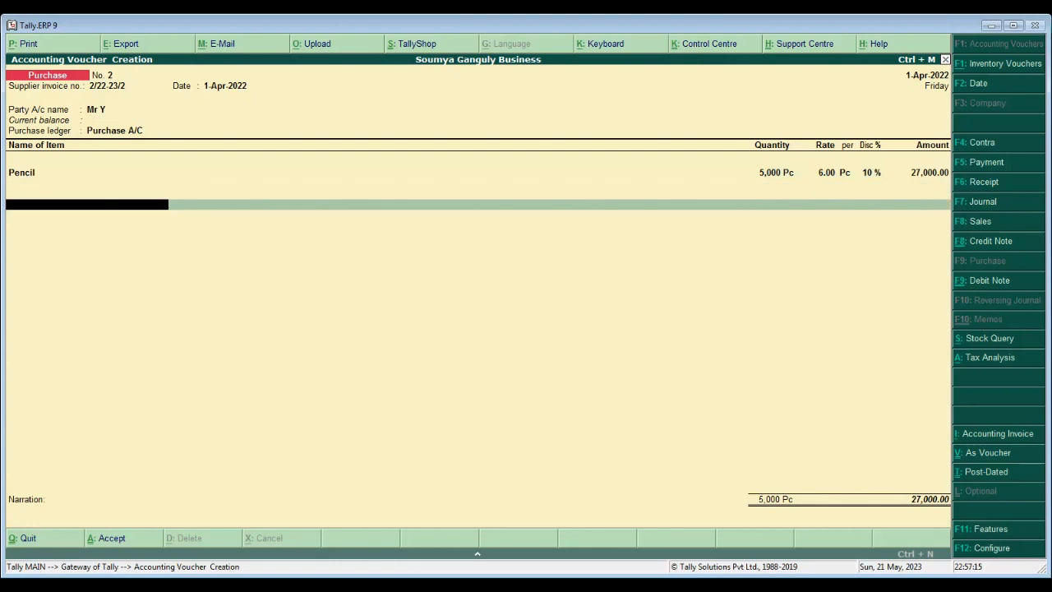
key("Return")
key("Return")
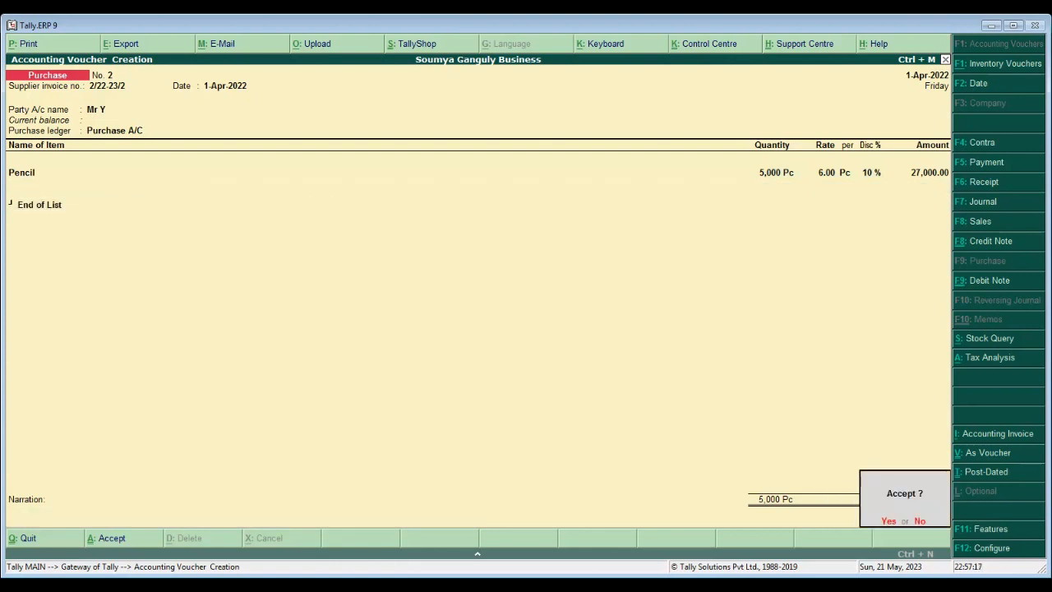
key("Return")
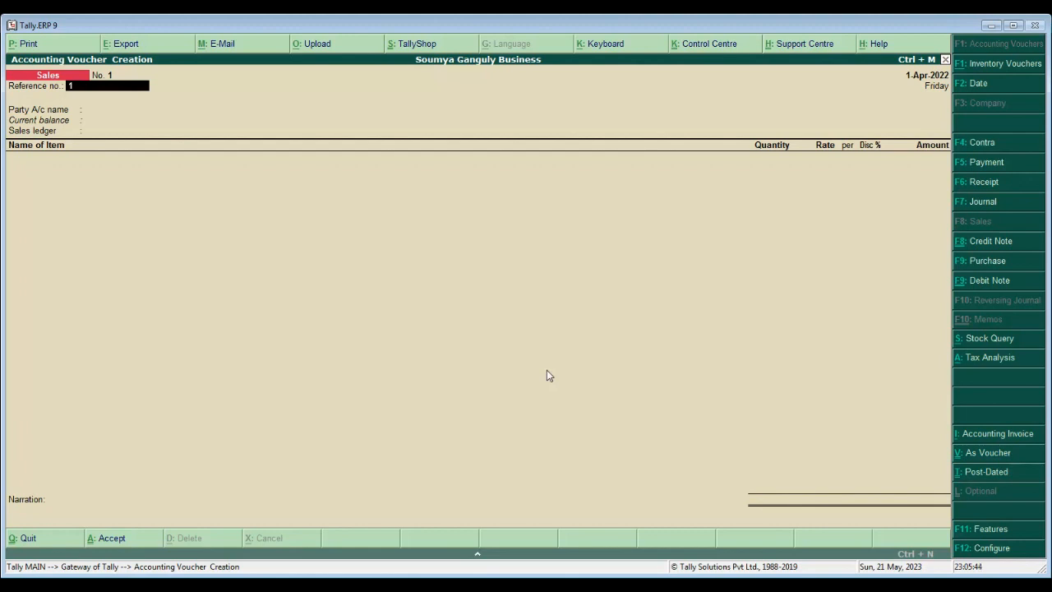
- Set sales reference 1/22-23/1, choose Cash as party, and enter delivery note 1/22-23/01
type("22-23/1")
key("Return")
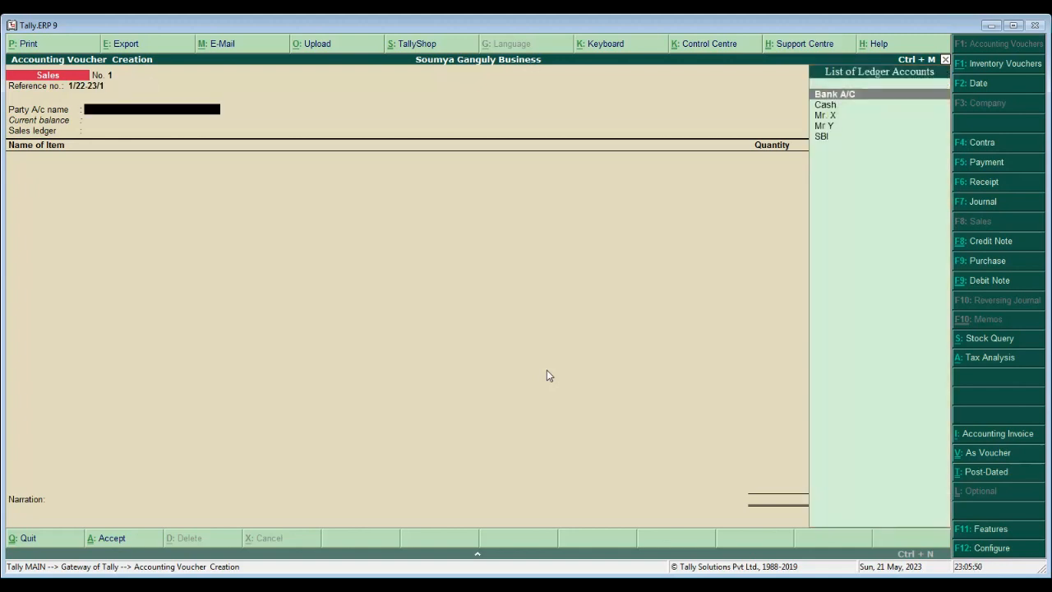
key("Down")
key("Return")
type("1/22")
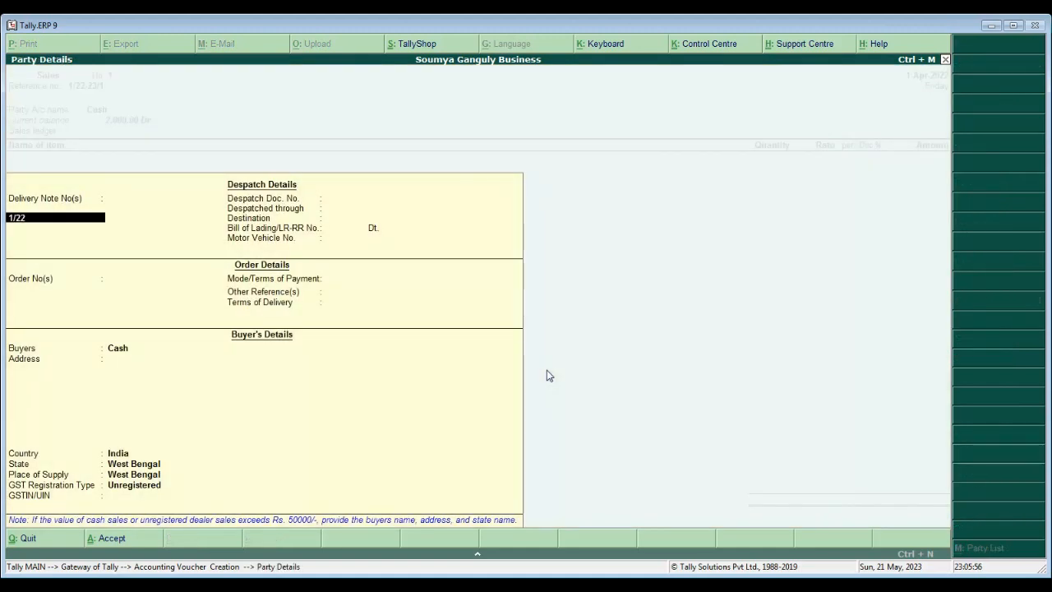
type("-23/01")
- Record delivery note 1/22-23/01, despatch by Pickup to Barrackpore, and order number 1/22-23/123
key("Return")
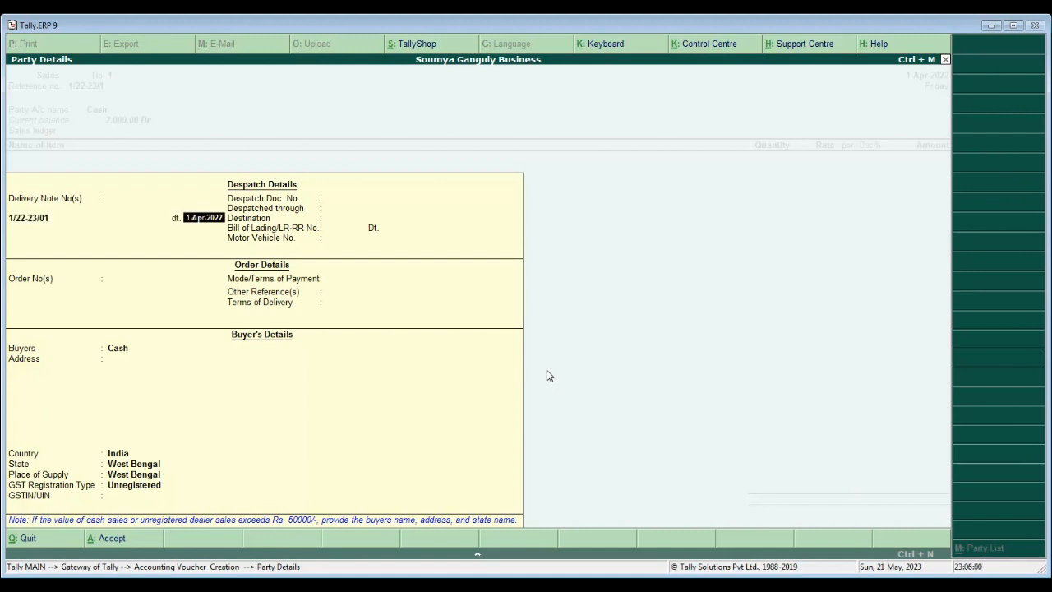
key("Return")
key("Return")
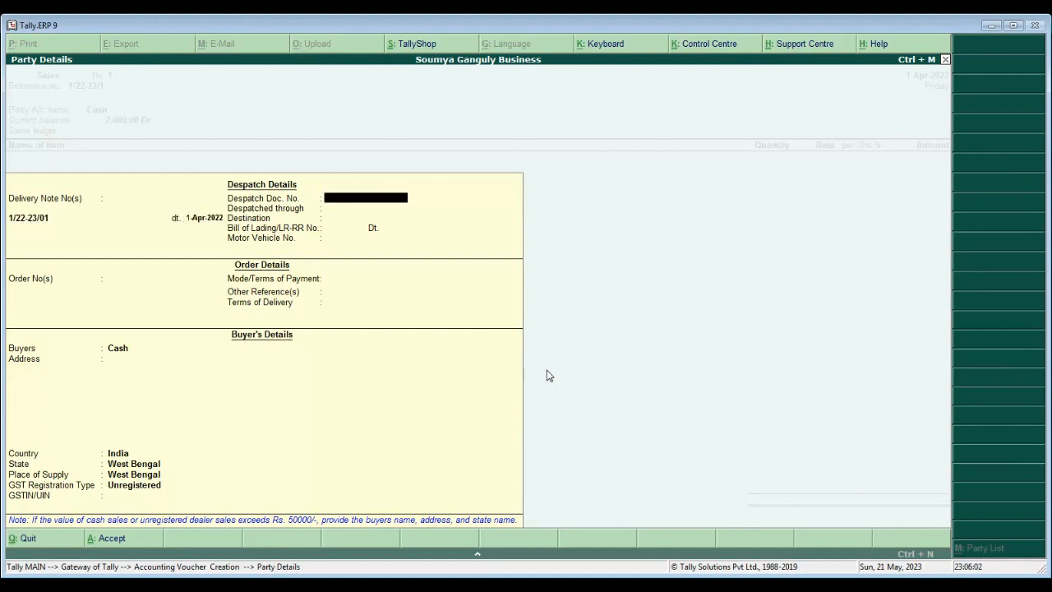
key("Return")
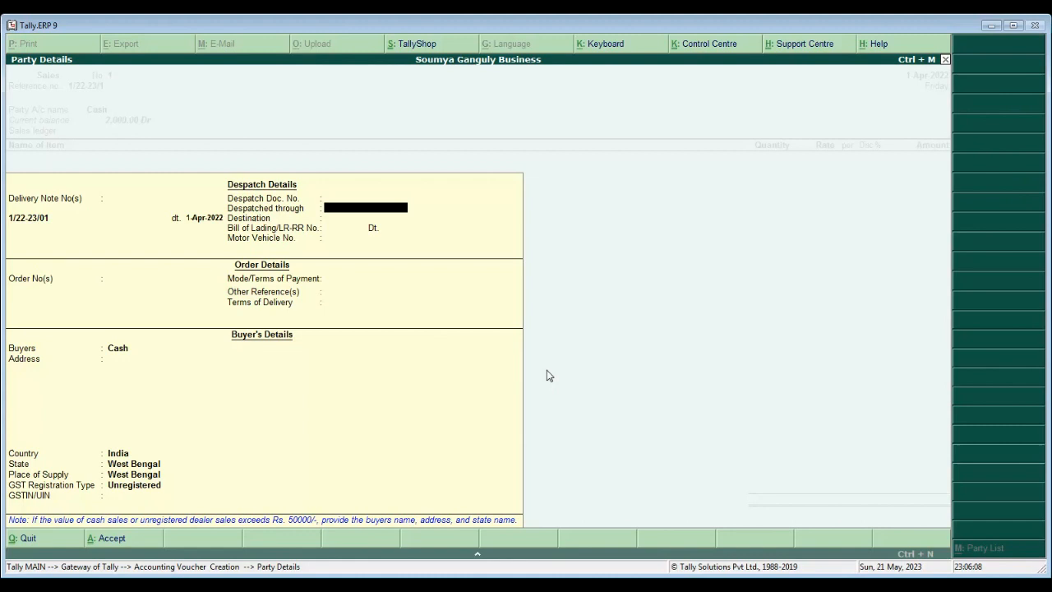
type("Pickup")
key("Return")
key("Return")
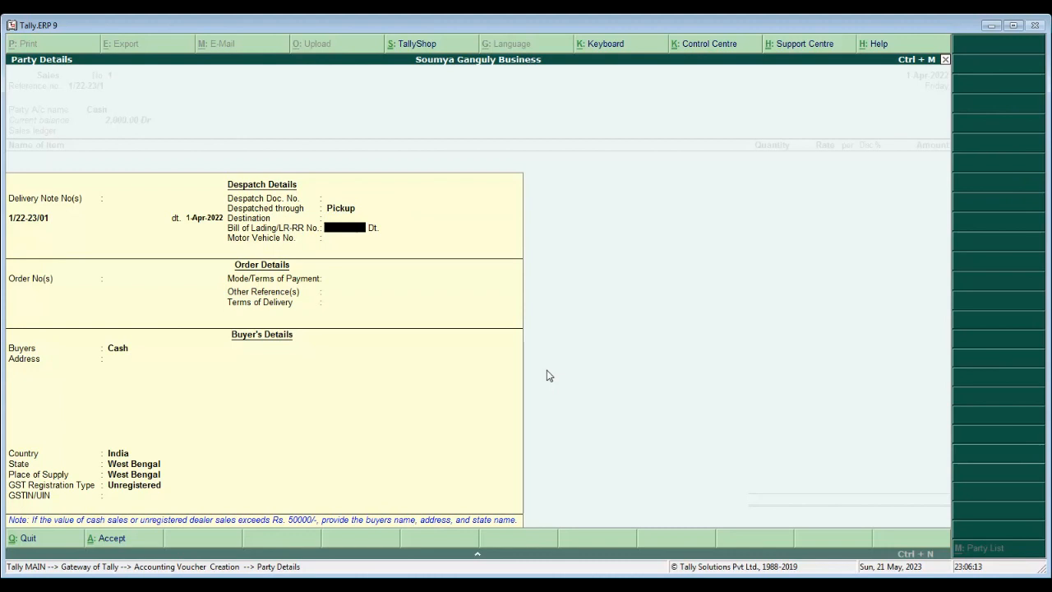
key("BackSpace")
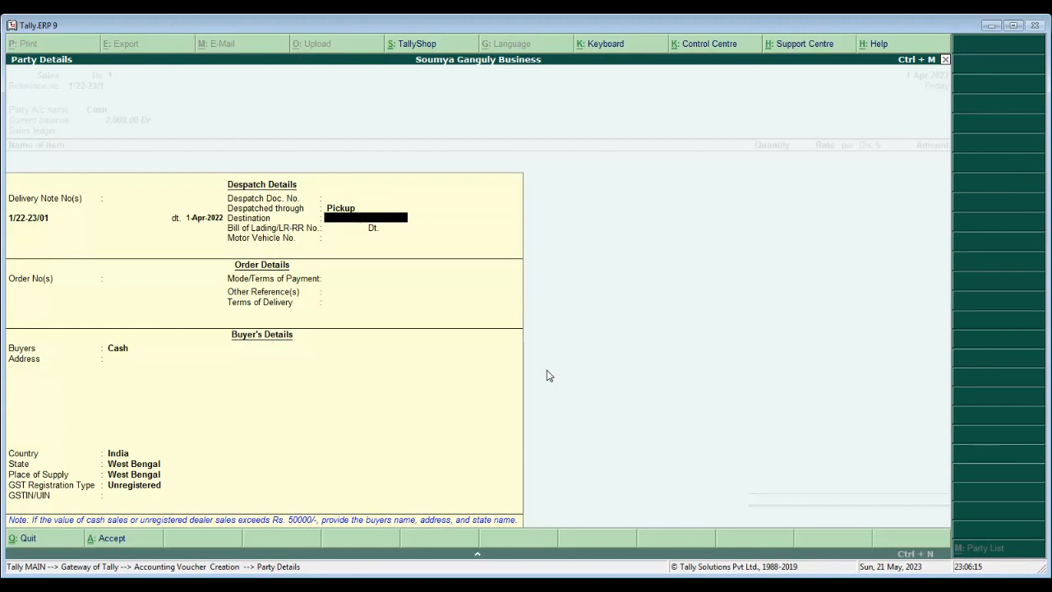
type("Barrackpore")
key("Return")
key("Return")
key("Return")
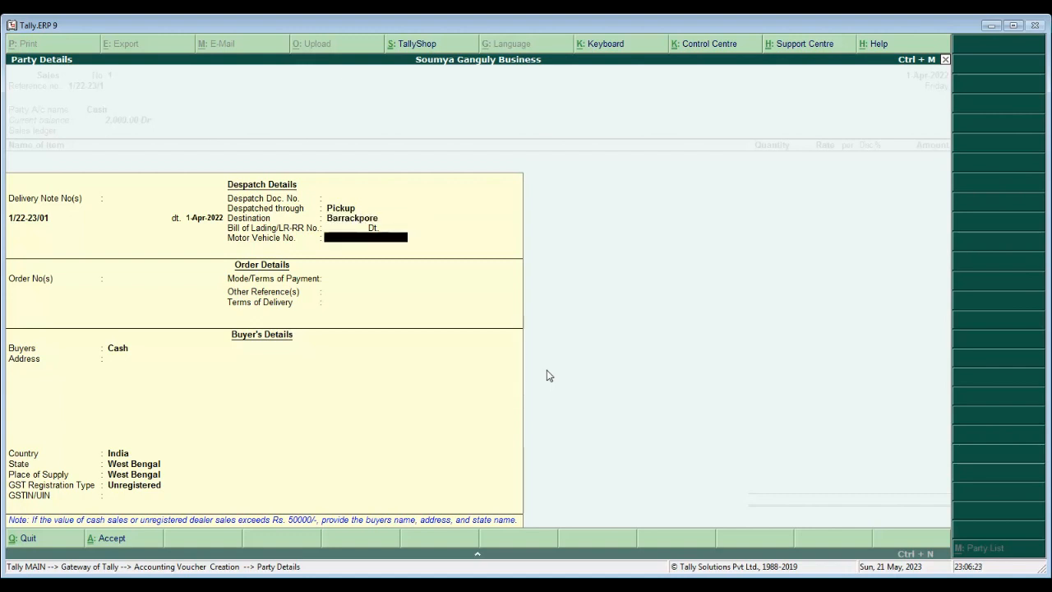
key("Return")
type("1/22-")
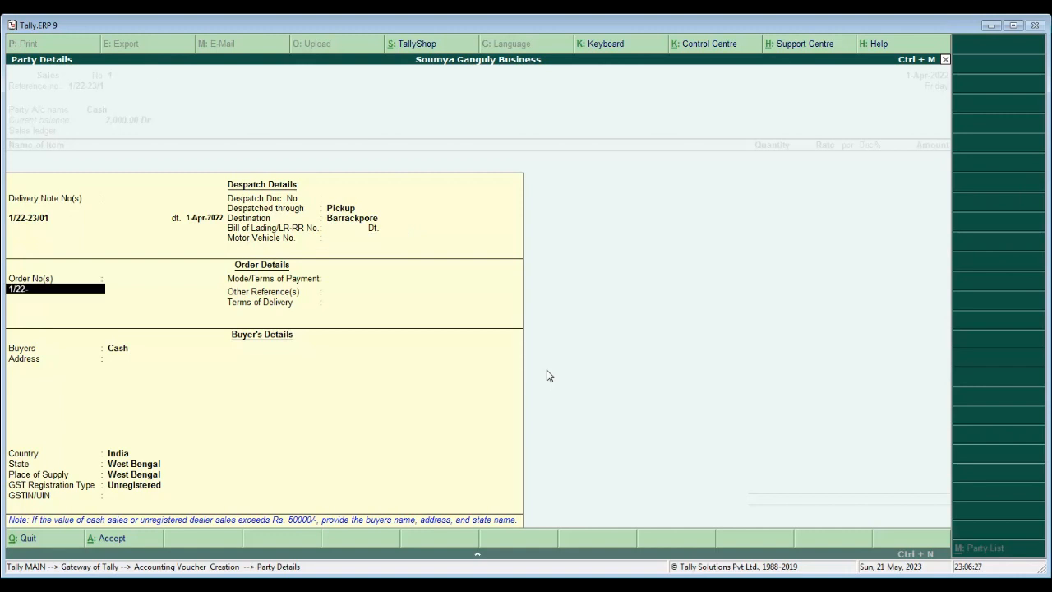
type("23/123")
key("Return")
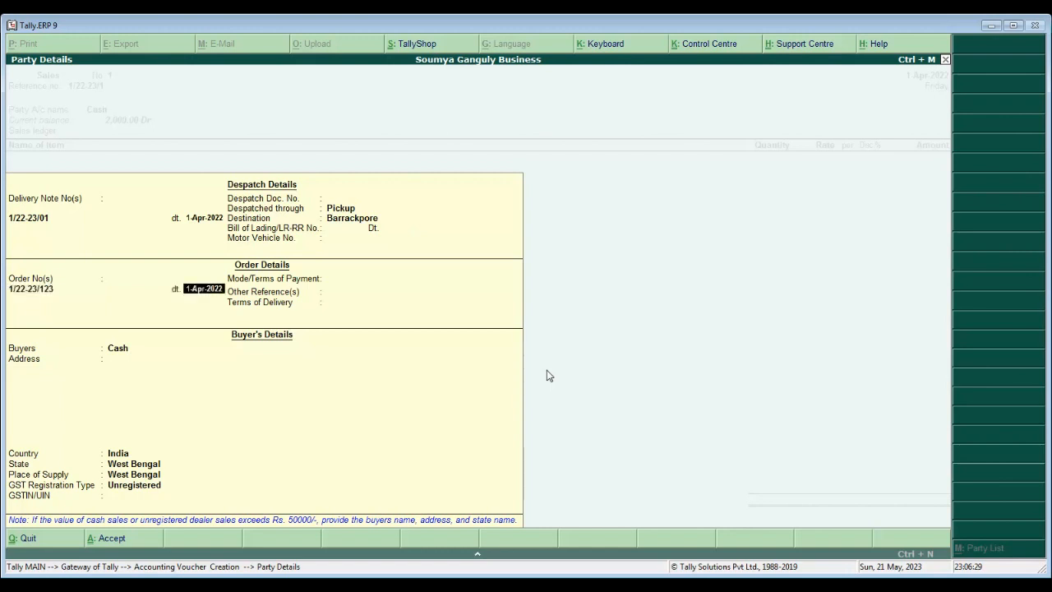
key("Return")
key("Return")
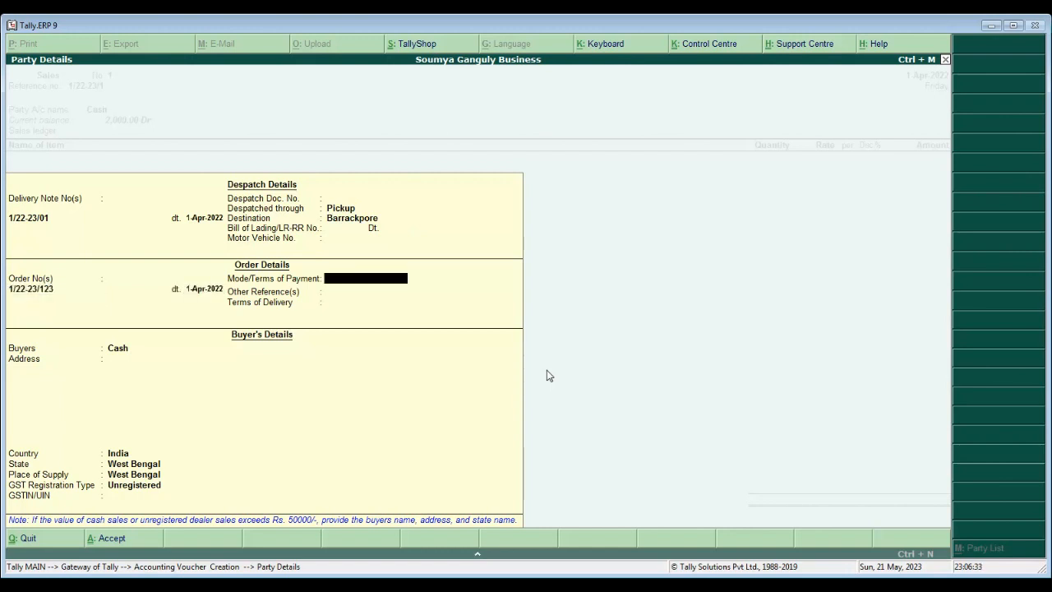
key("Return")
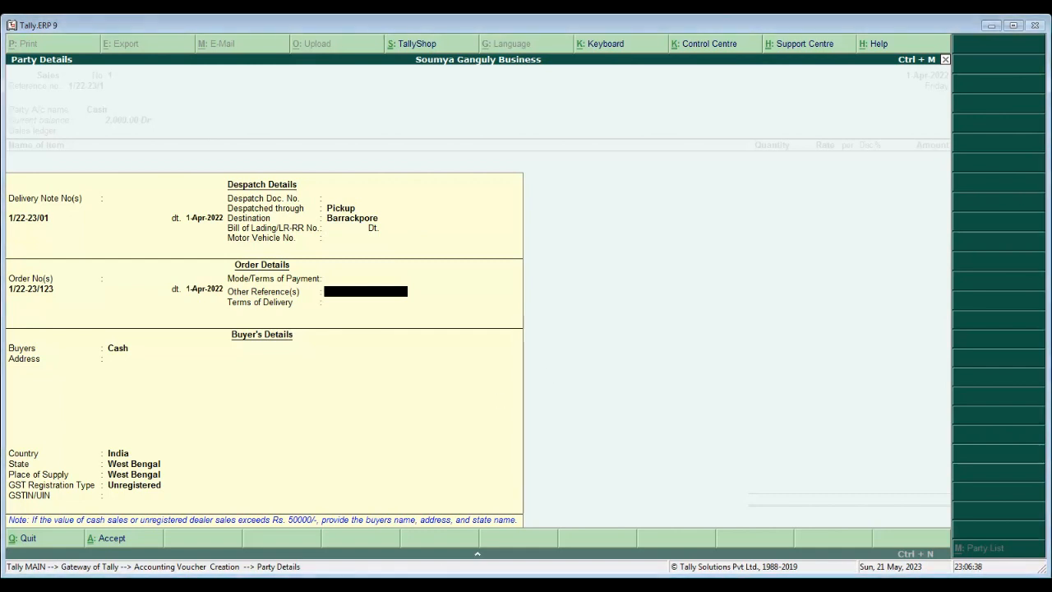
- Set payment terms to Cash, enter the buyer's name and address, and accept the party details
key("BackSpace")
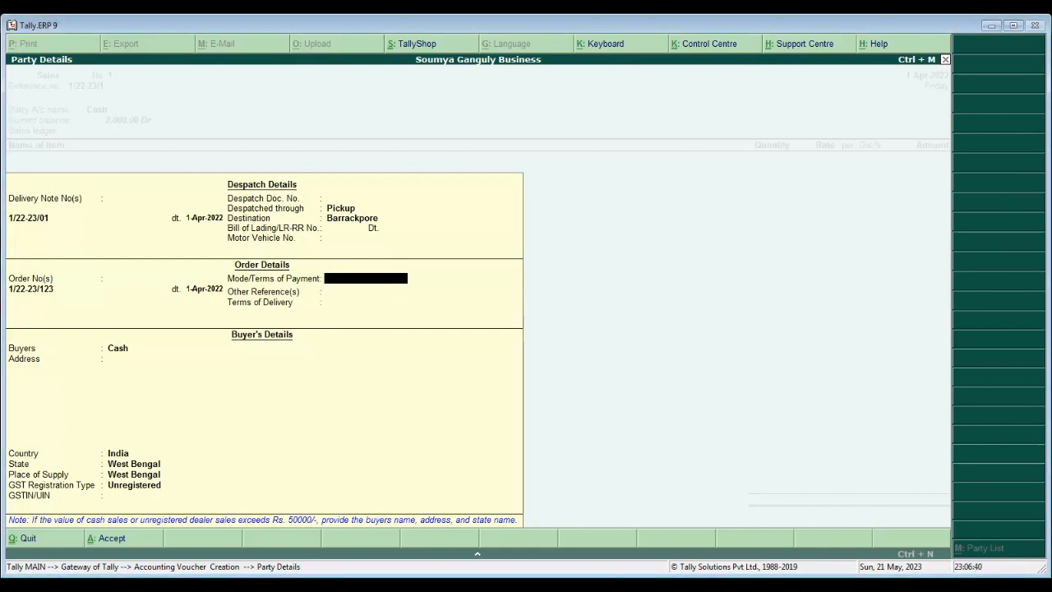
type("Cash")
key("Return")
key("Return")
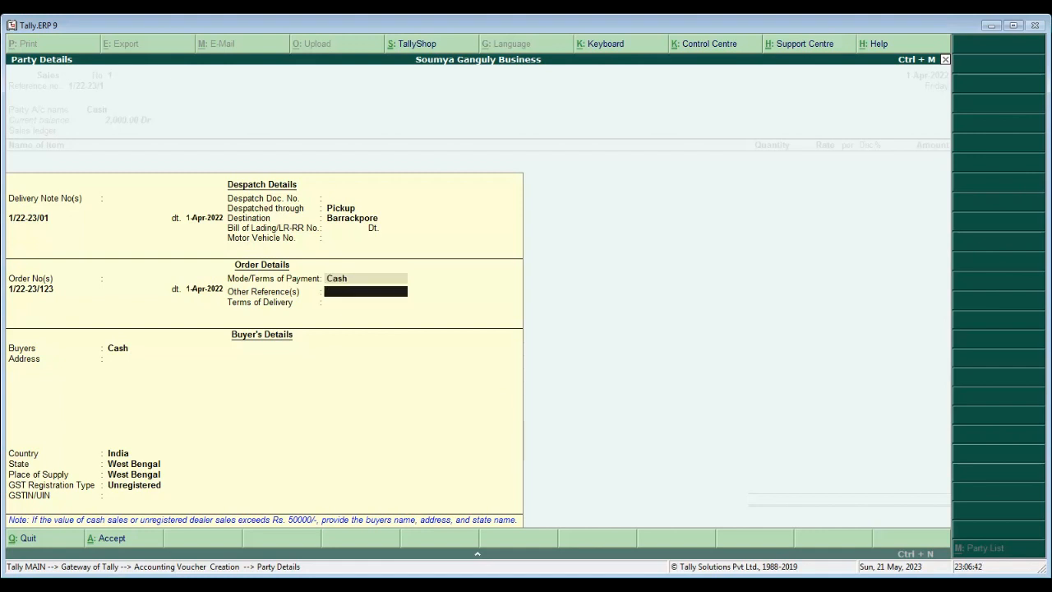
key("Return")
key("Return")
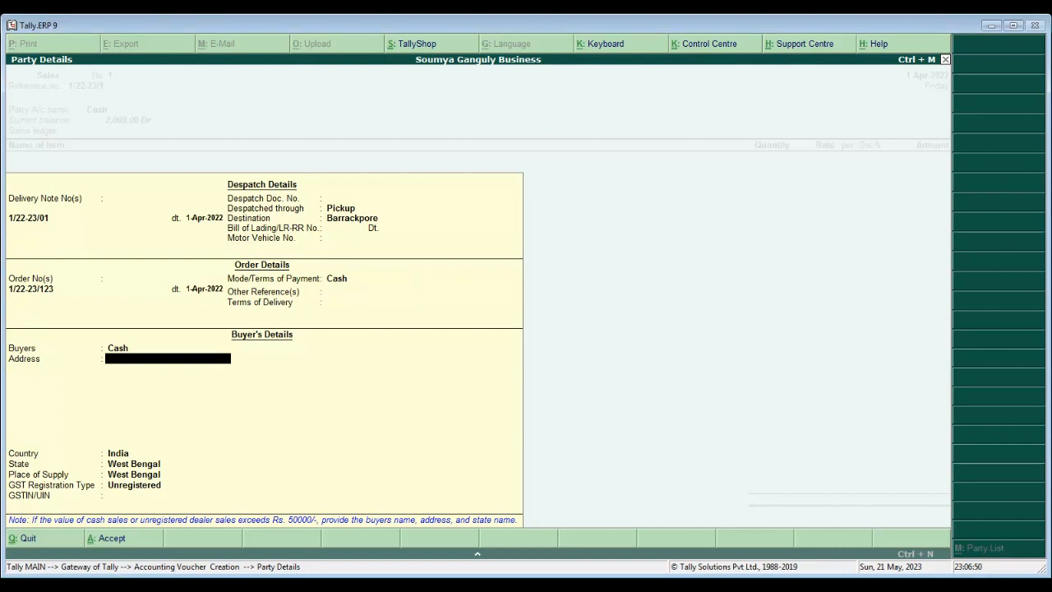
type("S Ganguly")
key("Return")
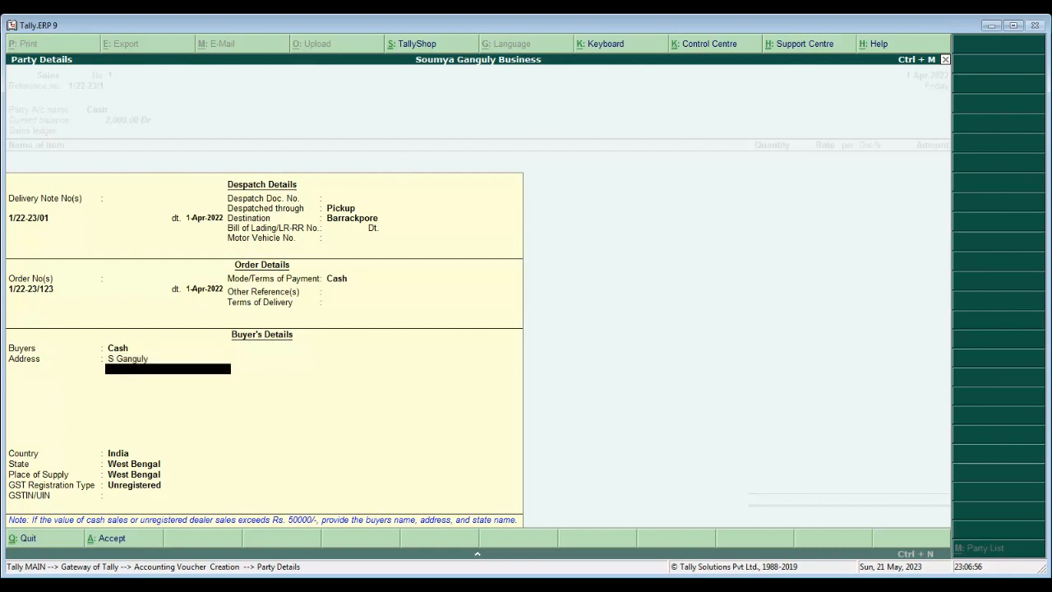
key("Return")
type("Barrackpore")
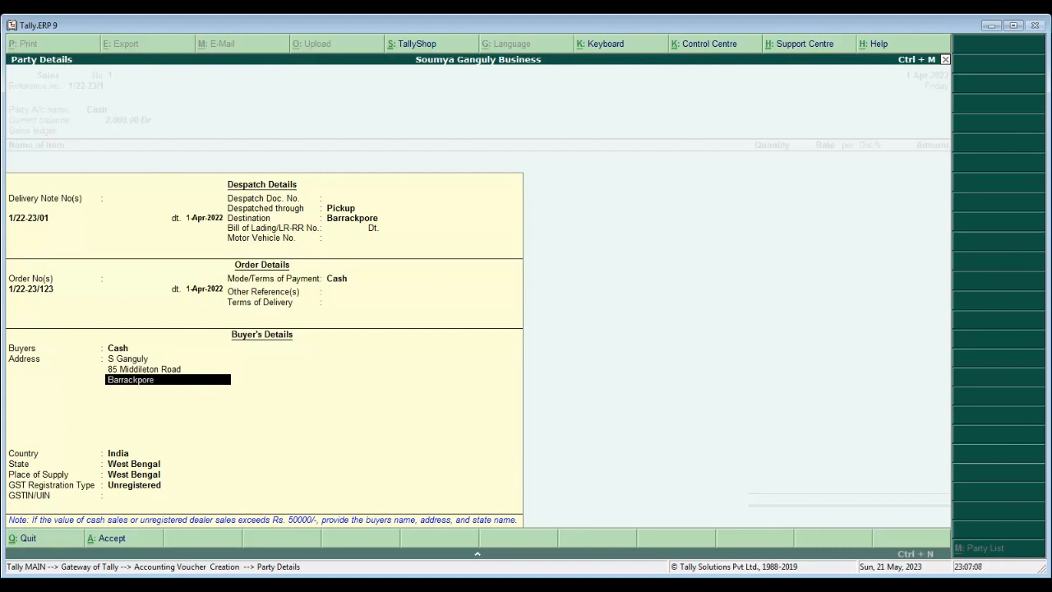
key("Return")
type("70012")
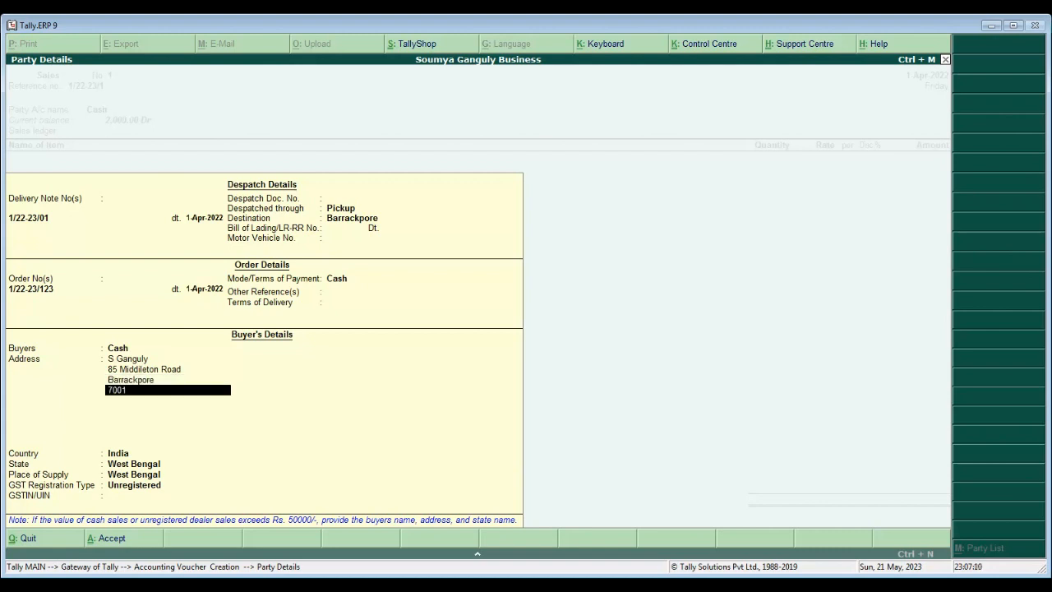
key("Return")
key("Return")
key("Return")
key("Return")
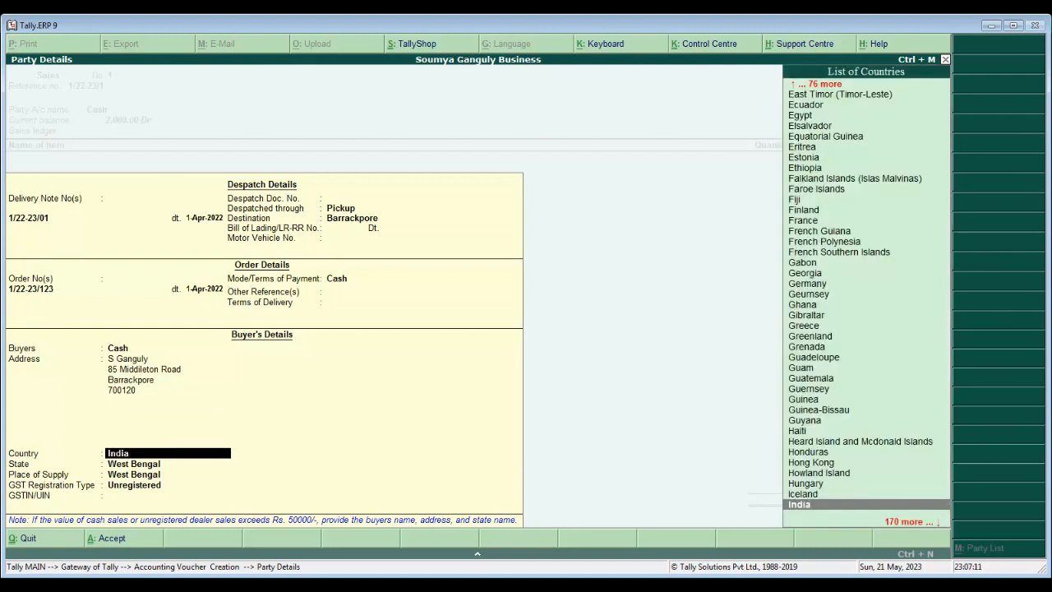
key("Return")
key("Return")
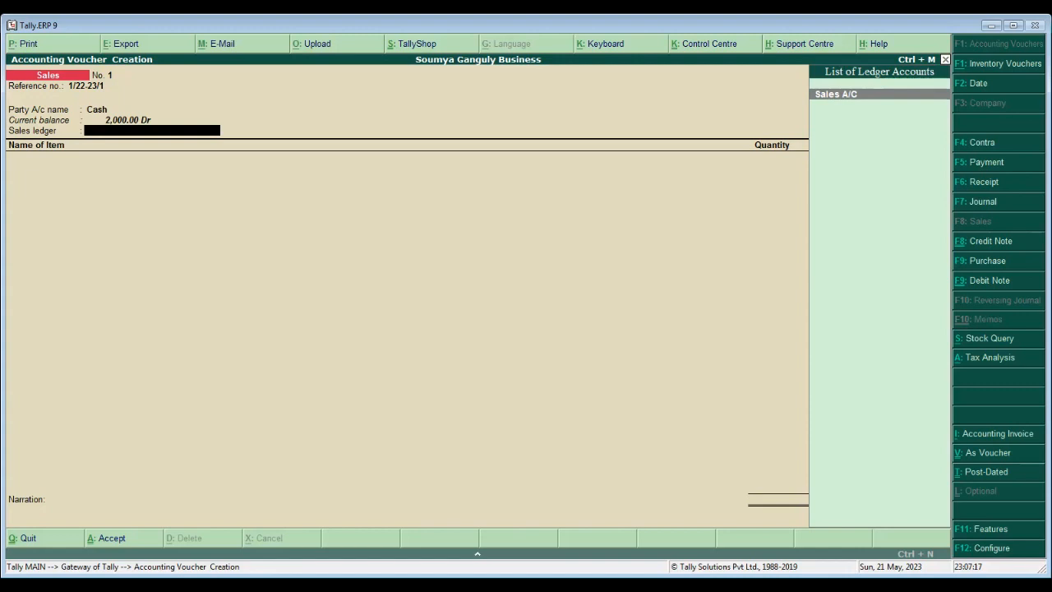
- Use Sales A/C as the sales ledger and add Pen: 8,000 Pc at 25.00, 5% discount
key("Return")
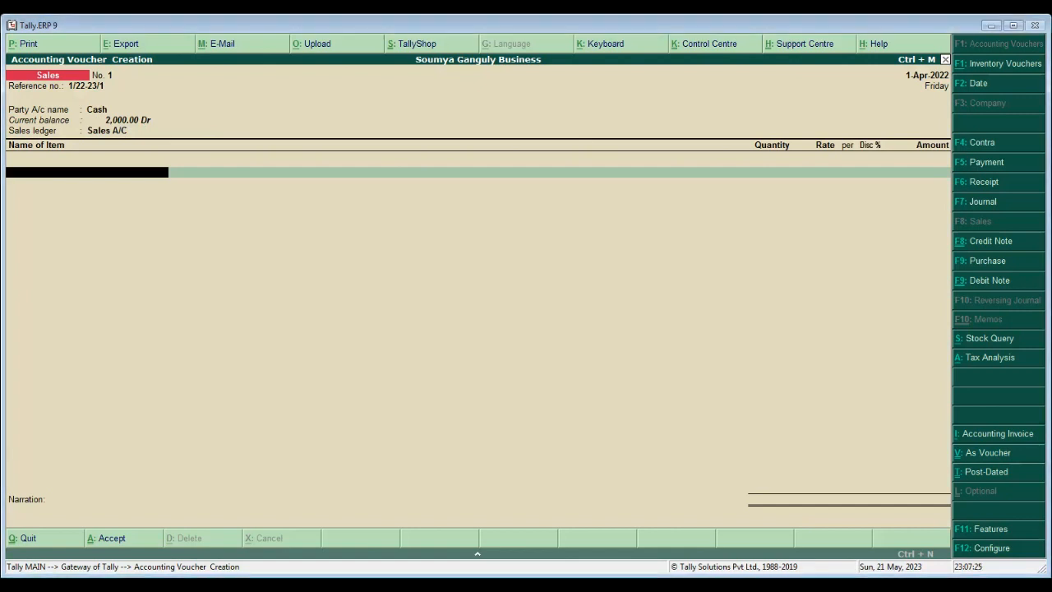
type("P")
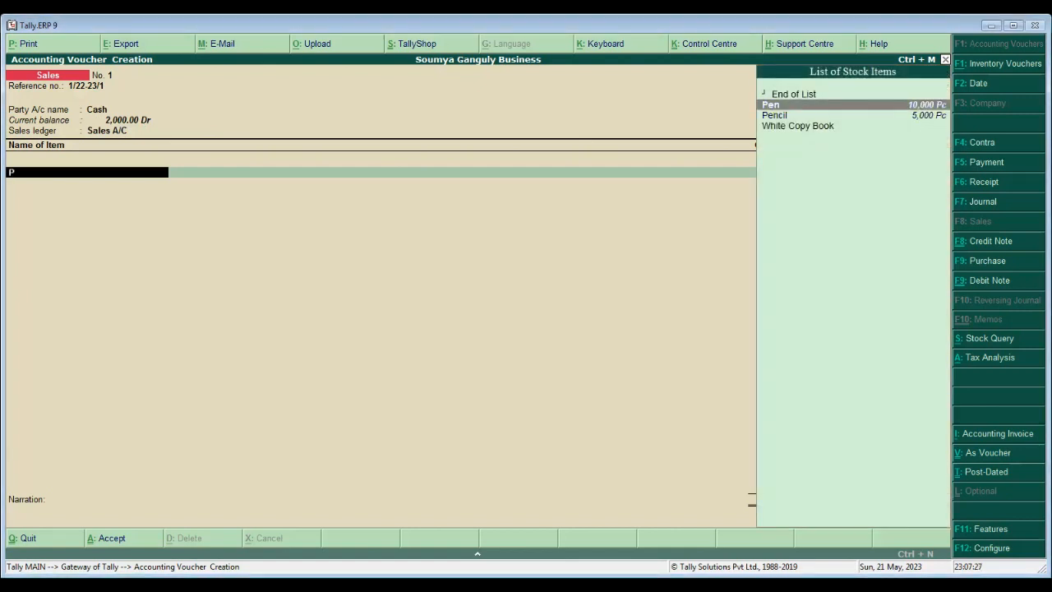
key("Return")
type("8000")
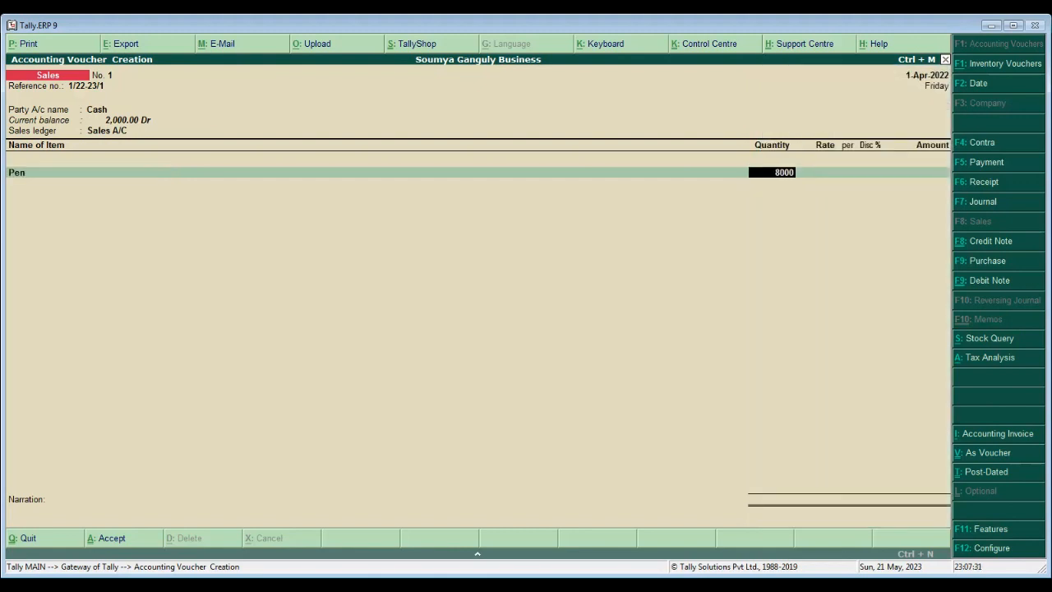
key("Return")
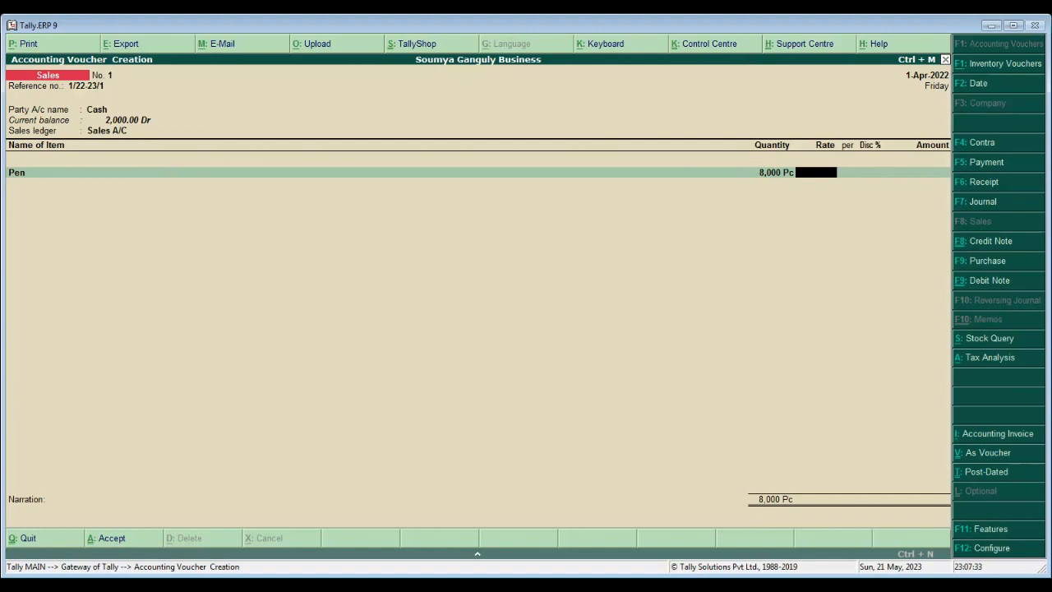
type("25")
key("Return")
key("Return")
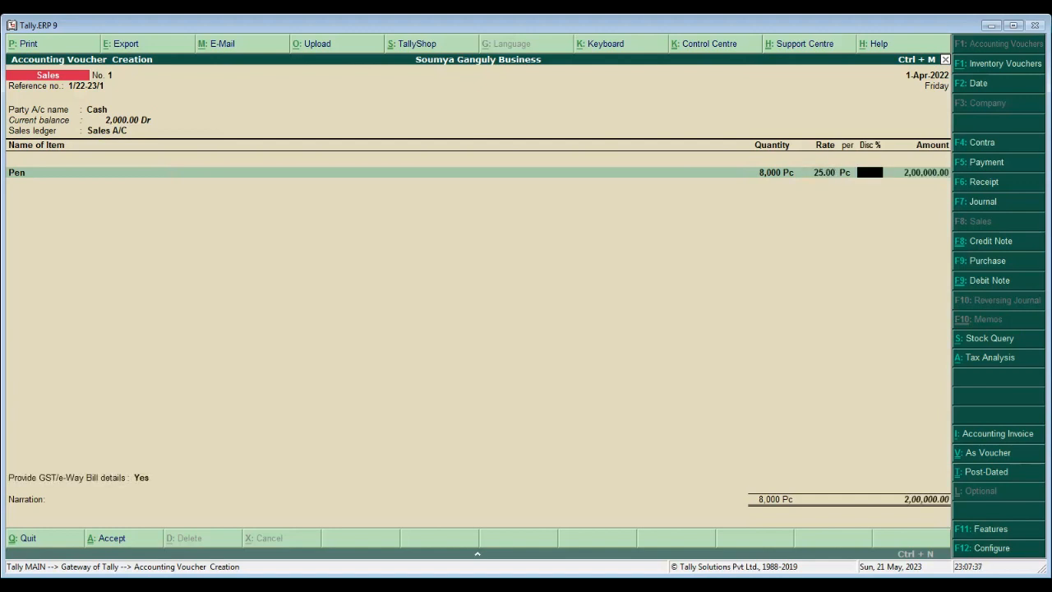
type("5")
key("Return")
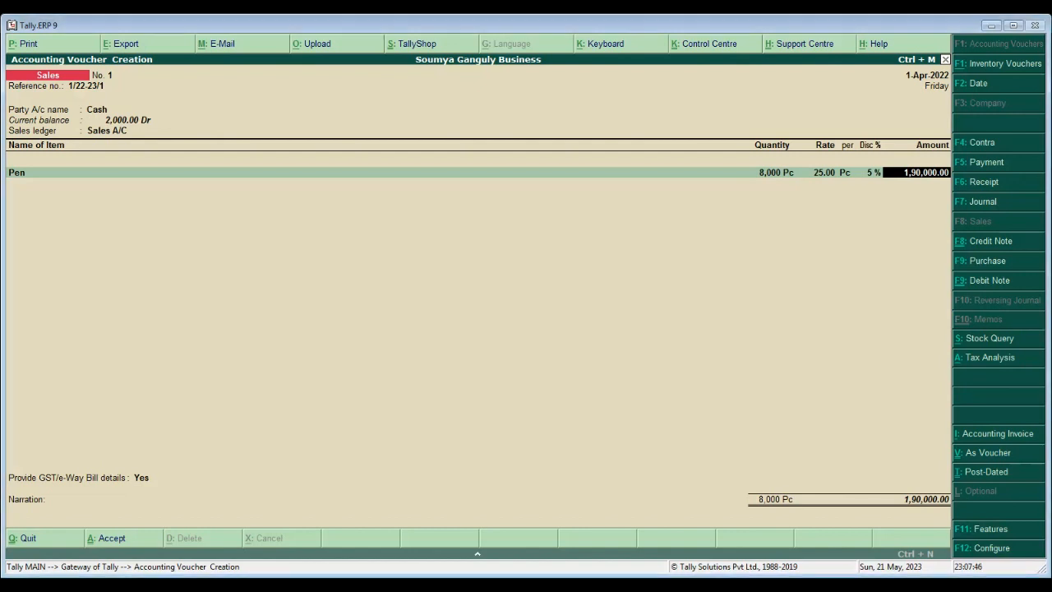
key("Return")
- Add Pencil: 3,000 Pc, rate corrected to 10.00, 5% discount, then close the item list
type("Penc")
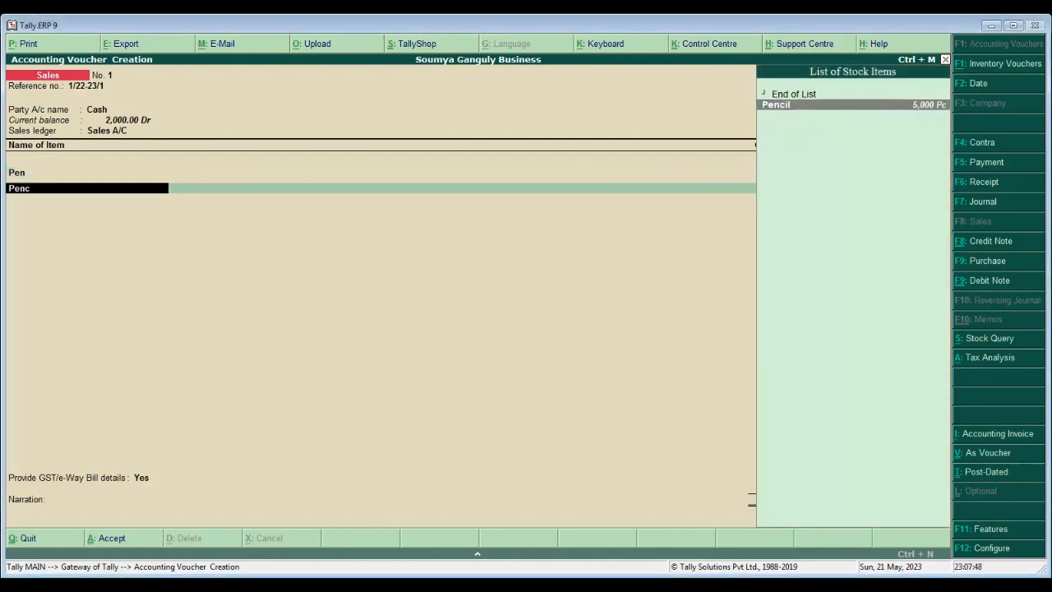
key("Return")
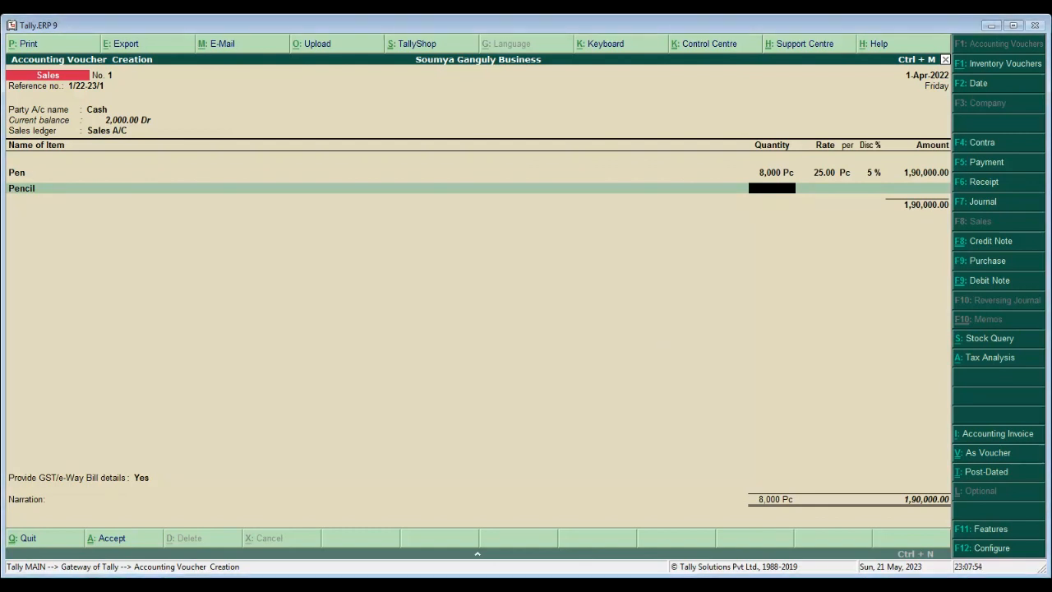
type("000")
key("Return")
type("100")
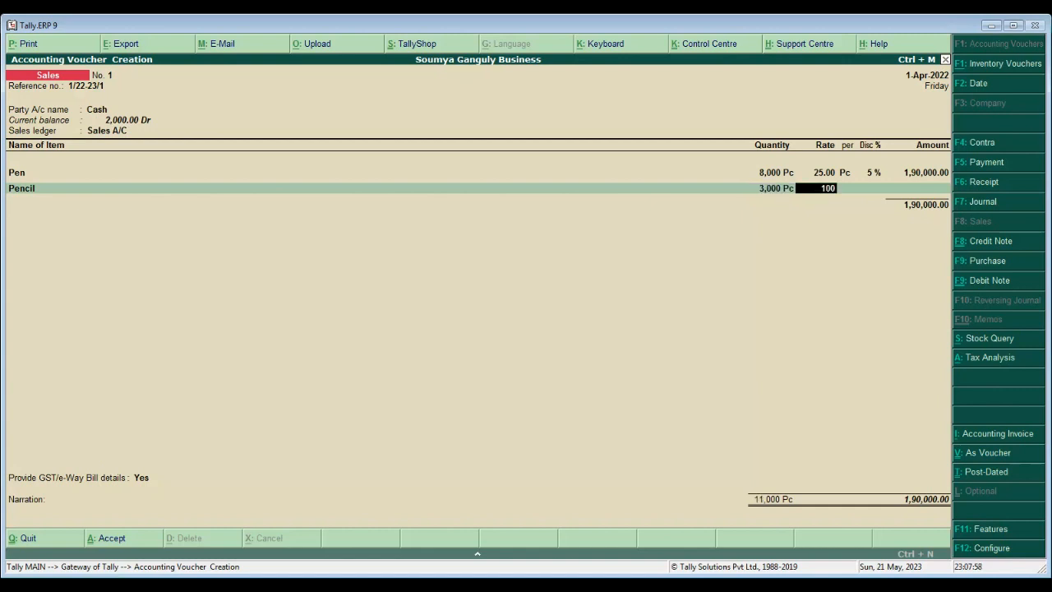
key("Return")
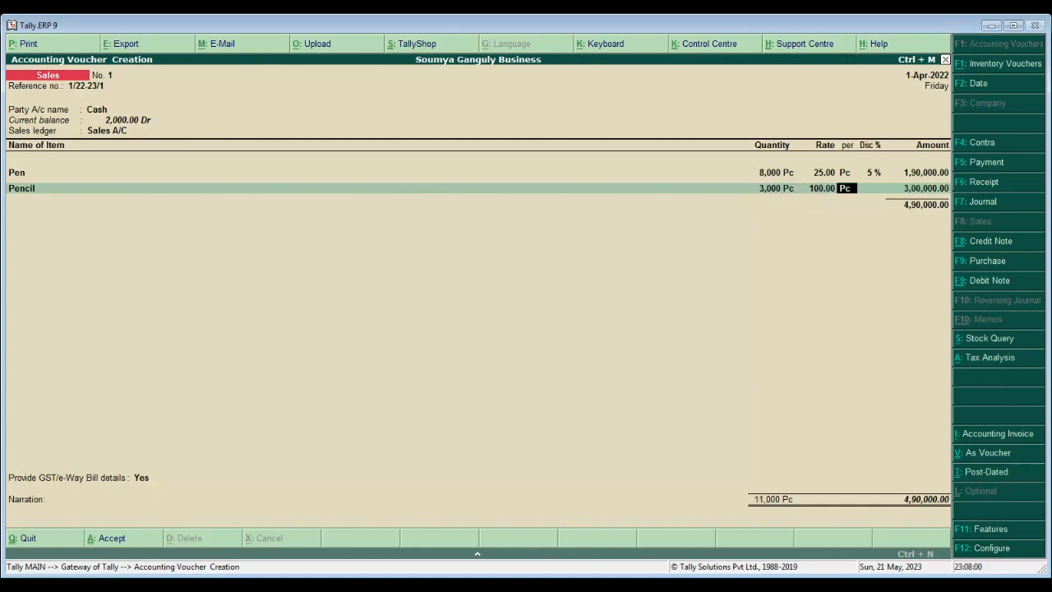
key("BackSpace")
type("10")
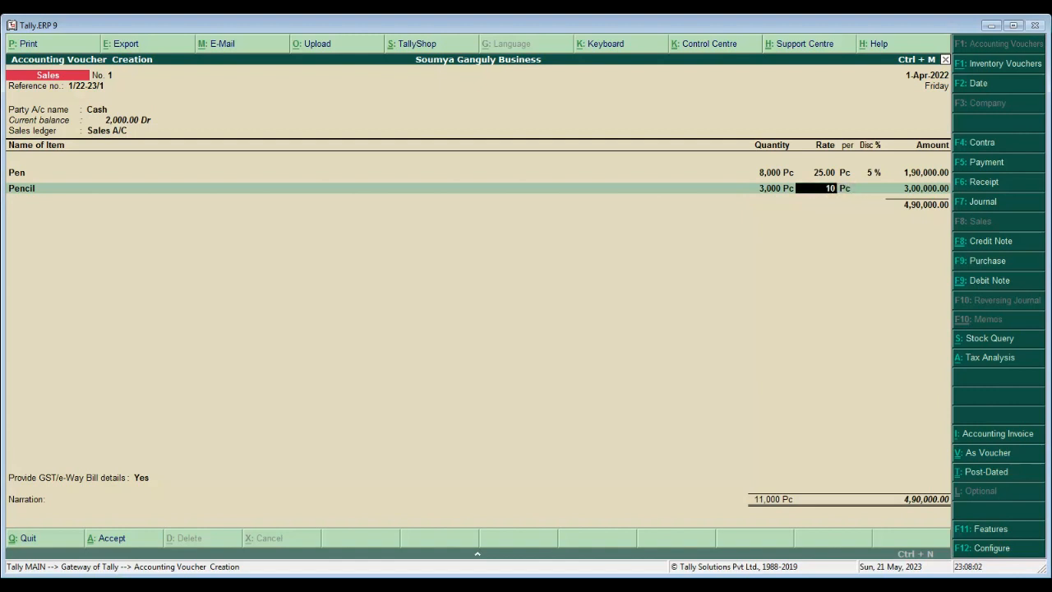
key("Return")
key("Return")
type("5")
key("Return")
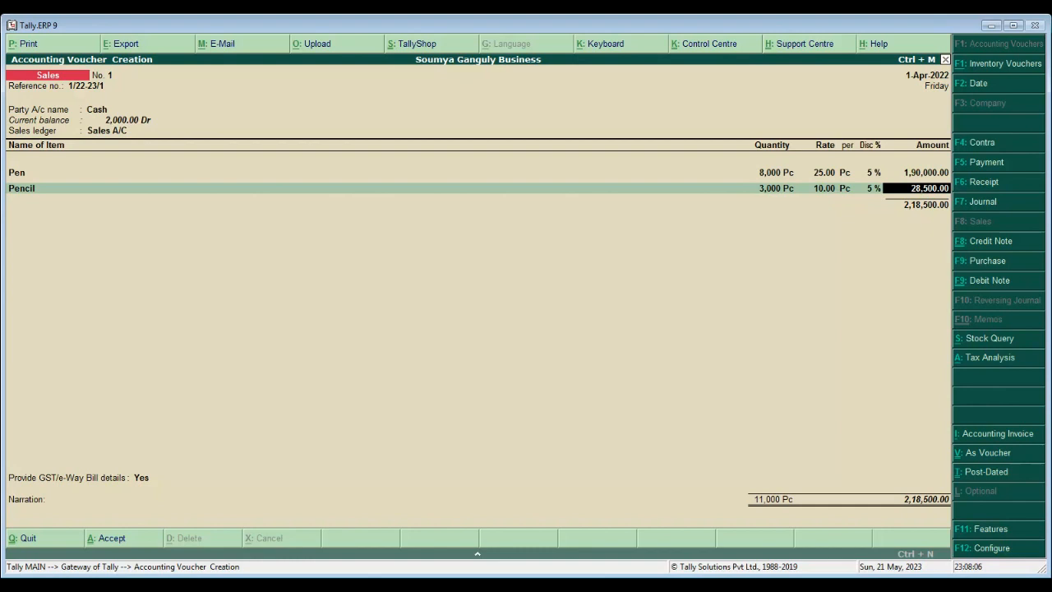
key("Return")
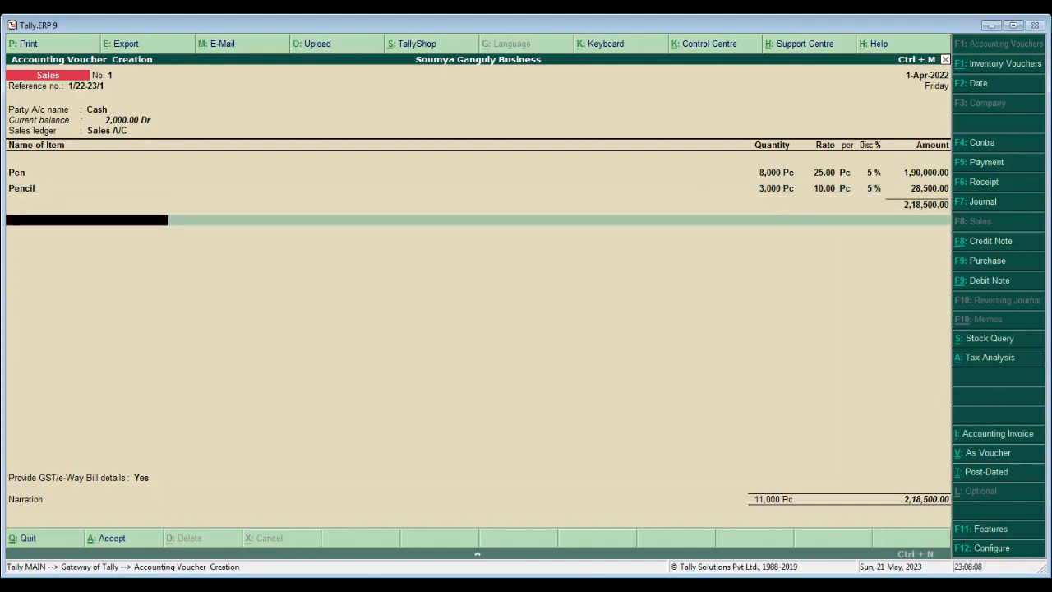
key("Return")
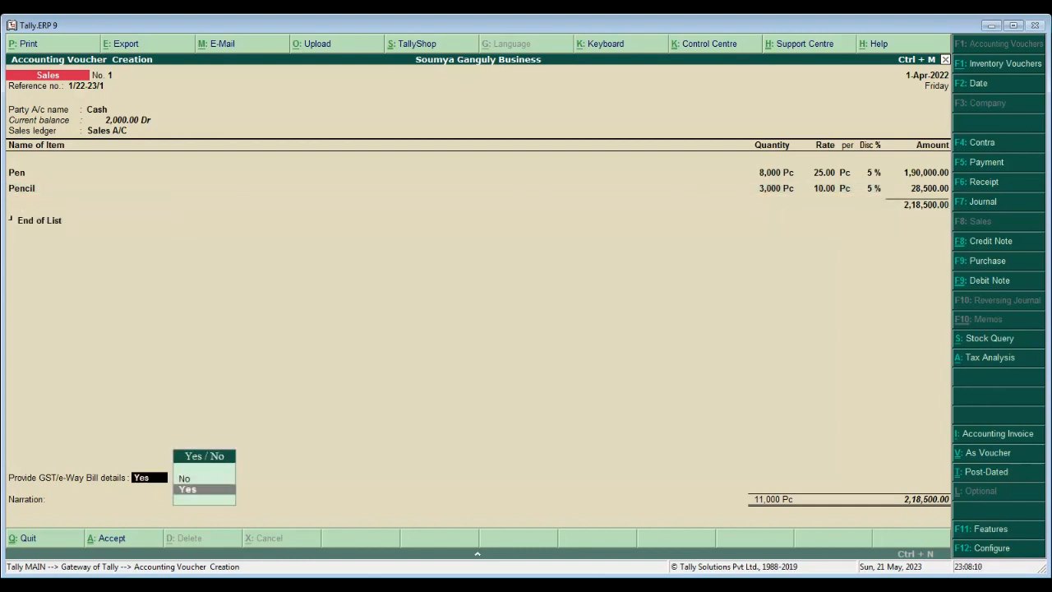
- Save the sales voucher with No for GST/e-Way Bill details and no narration
key("Up")
key("Return")
key("Return")
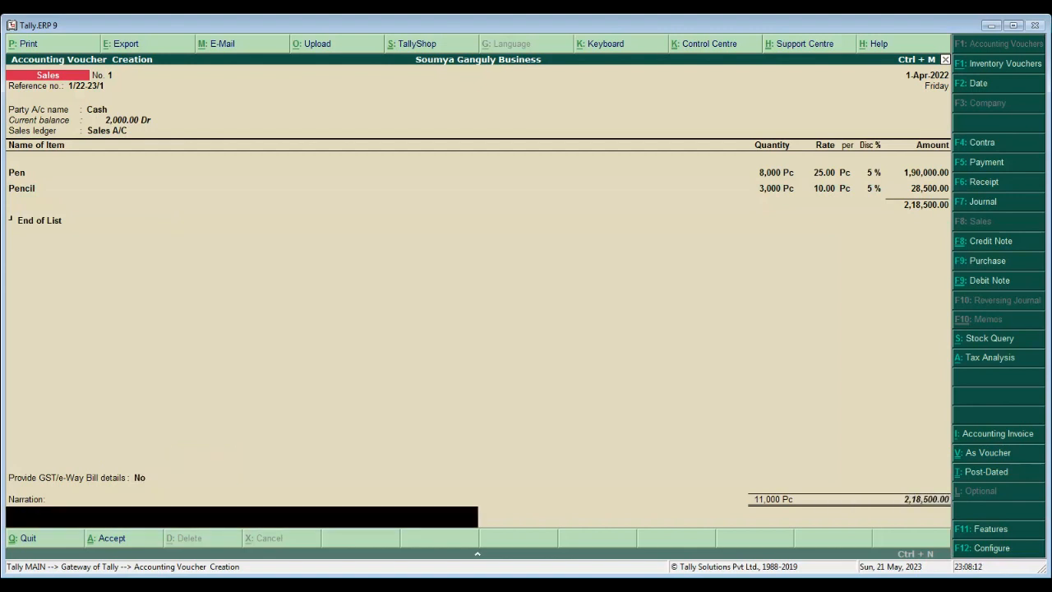
key("Return")
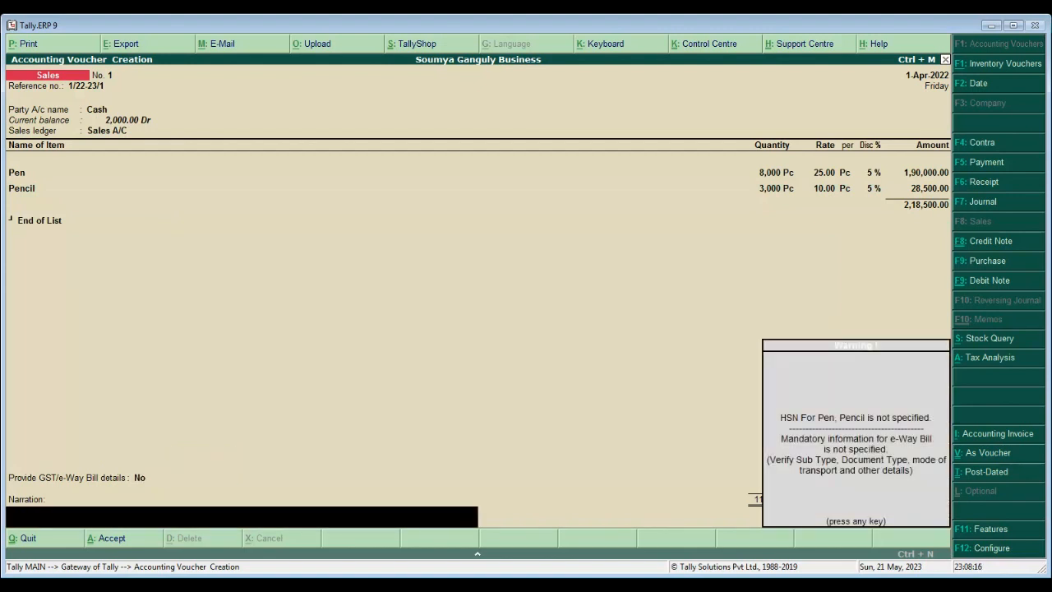
key("Return")
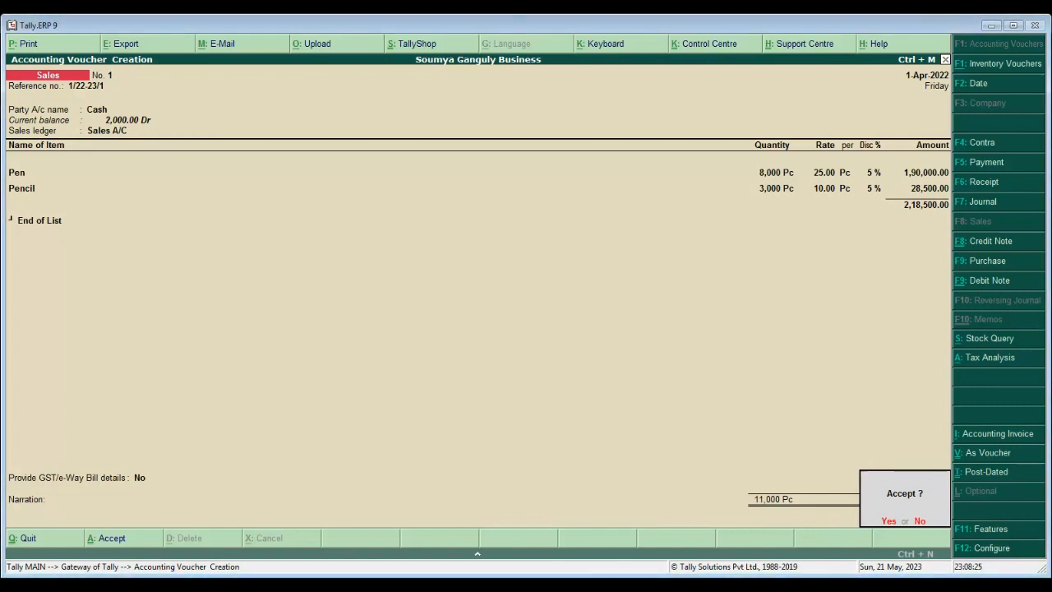
key("Return")
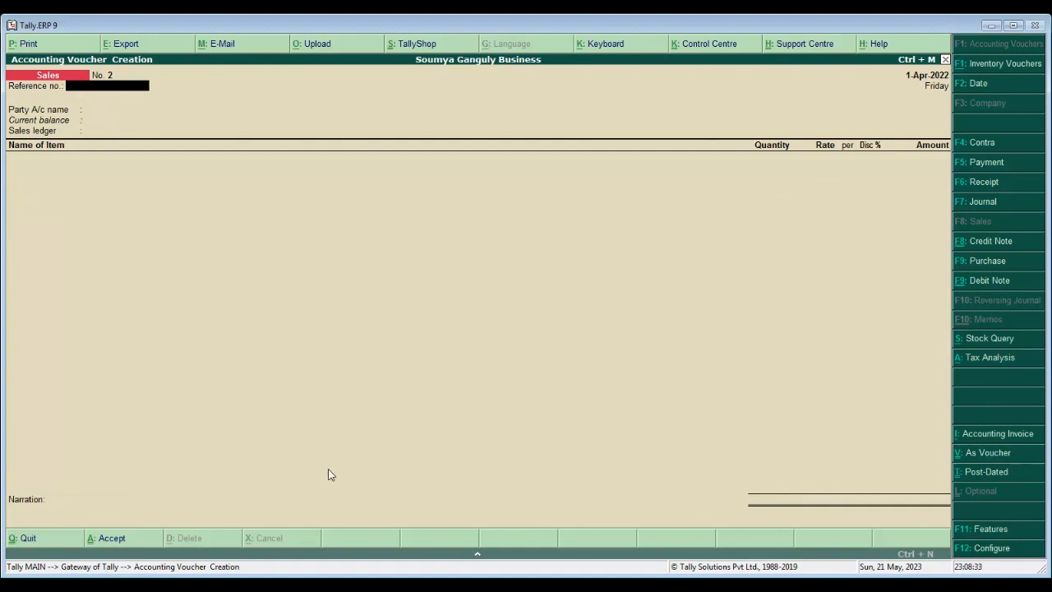
- Leave the new blank voucher and return to the Gateway of Tally menu
key("Escape")
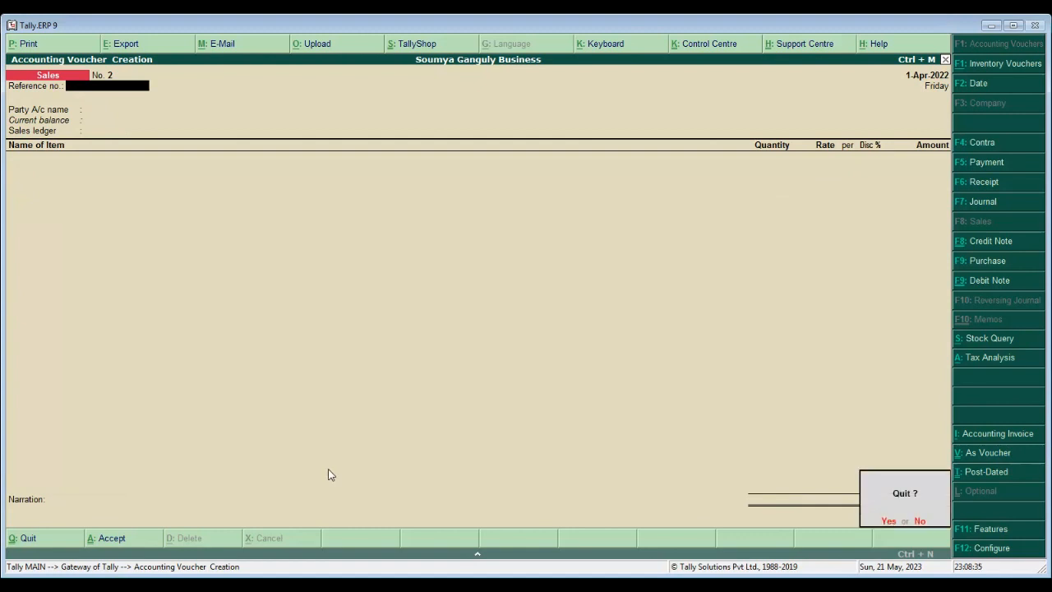
key("y")
key("Down")
key("Down")
key("Down")
key("Down")
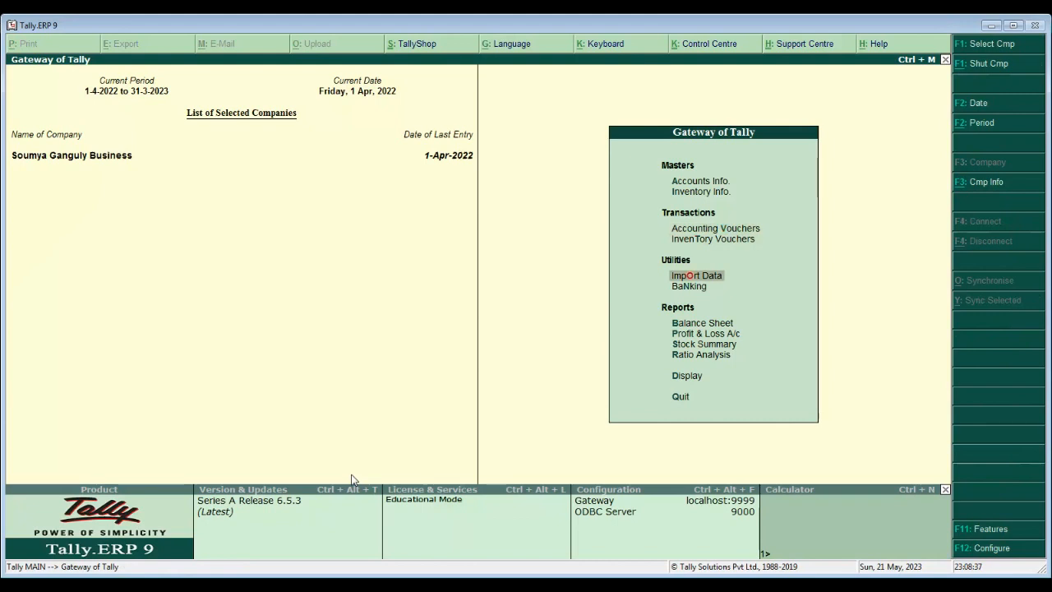
key("Return")
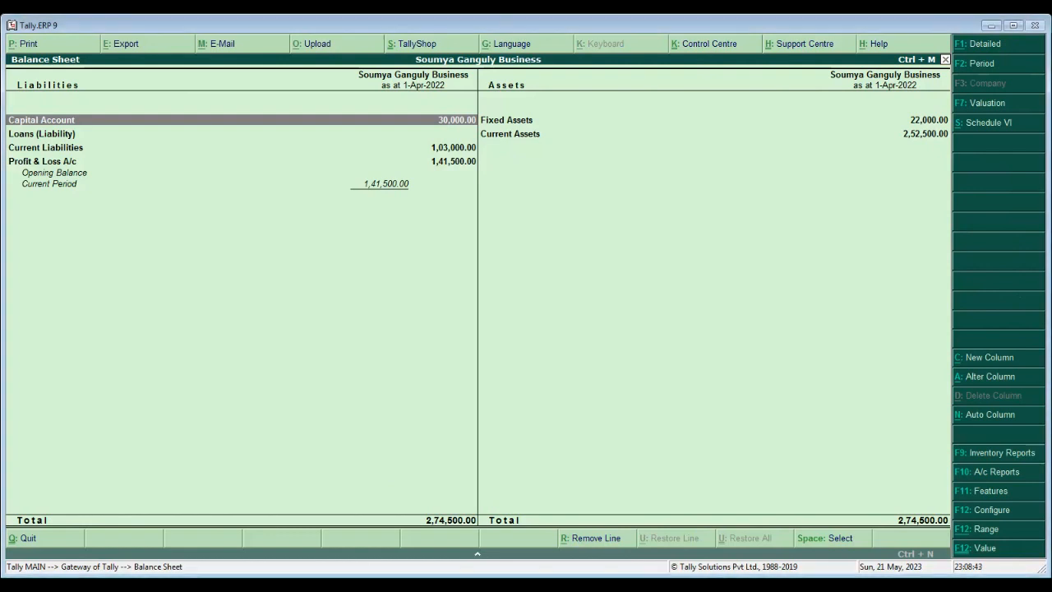
key("Down")
key("Down")
key("Down")
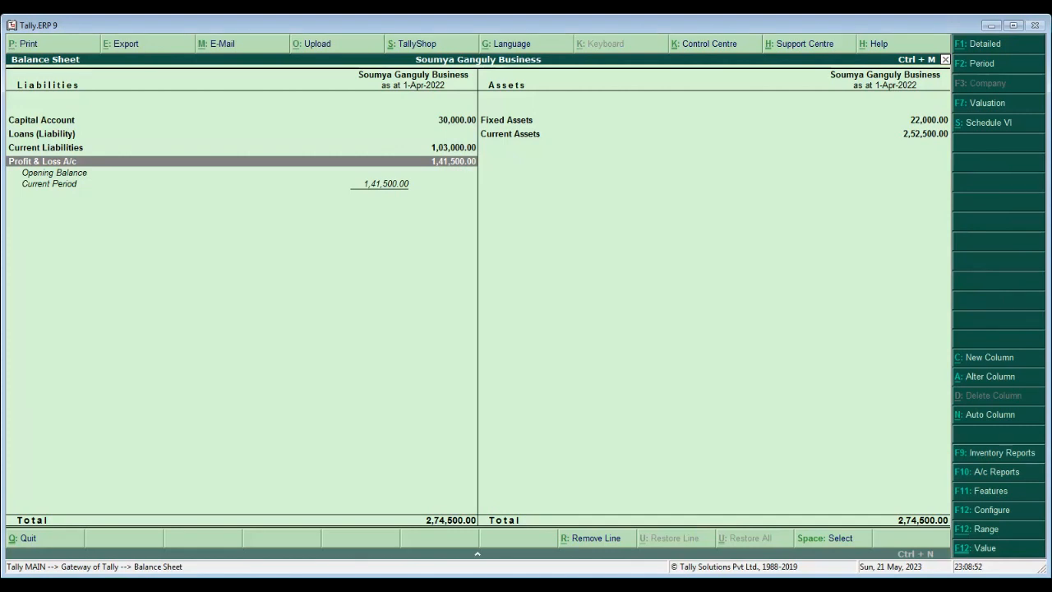
left_click(968, 131)
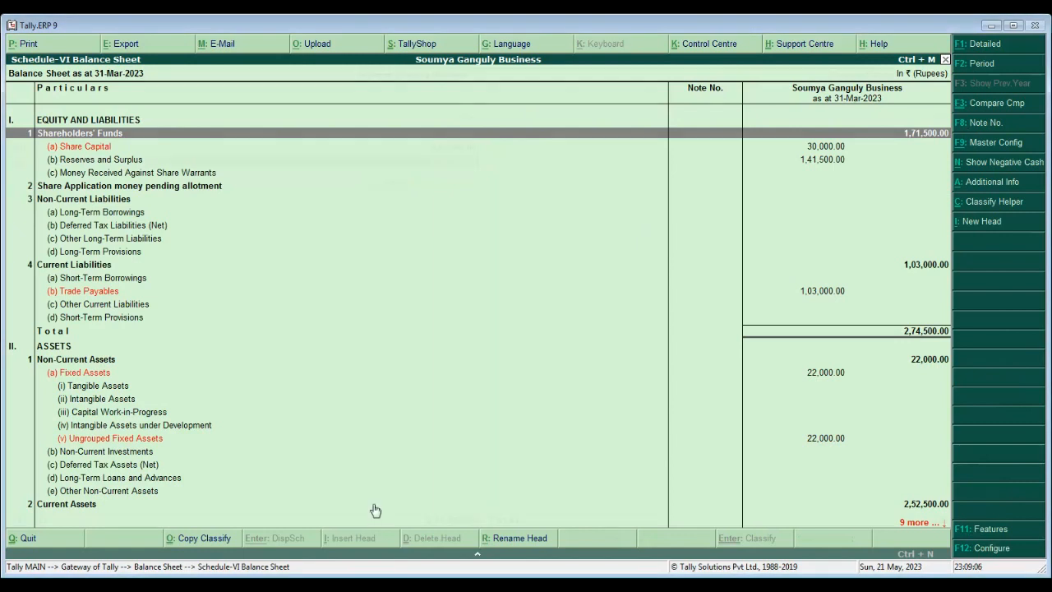
key("Escape")
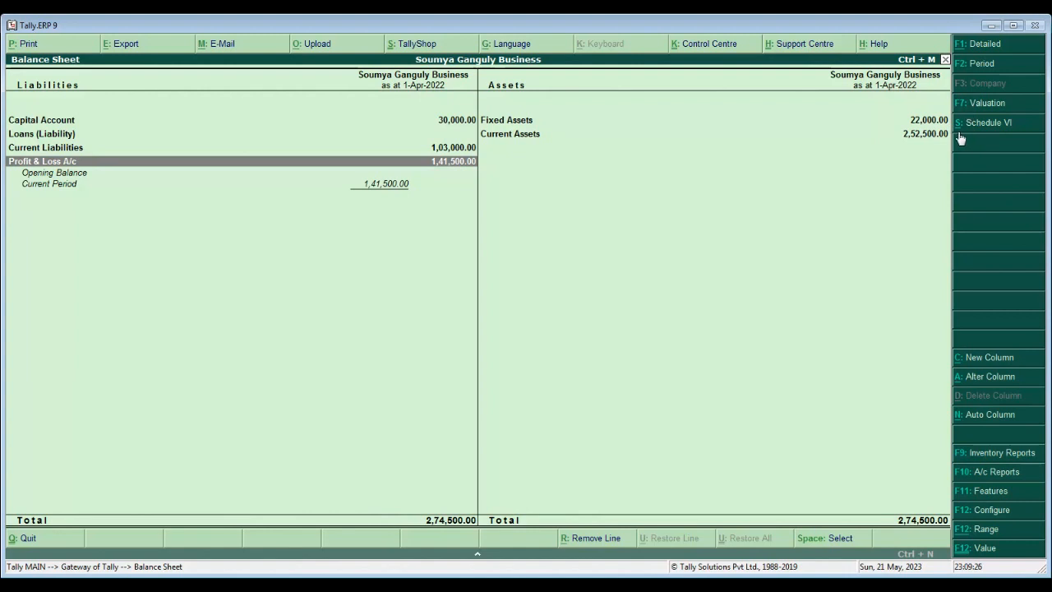
key("Escape")
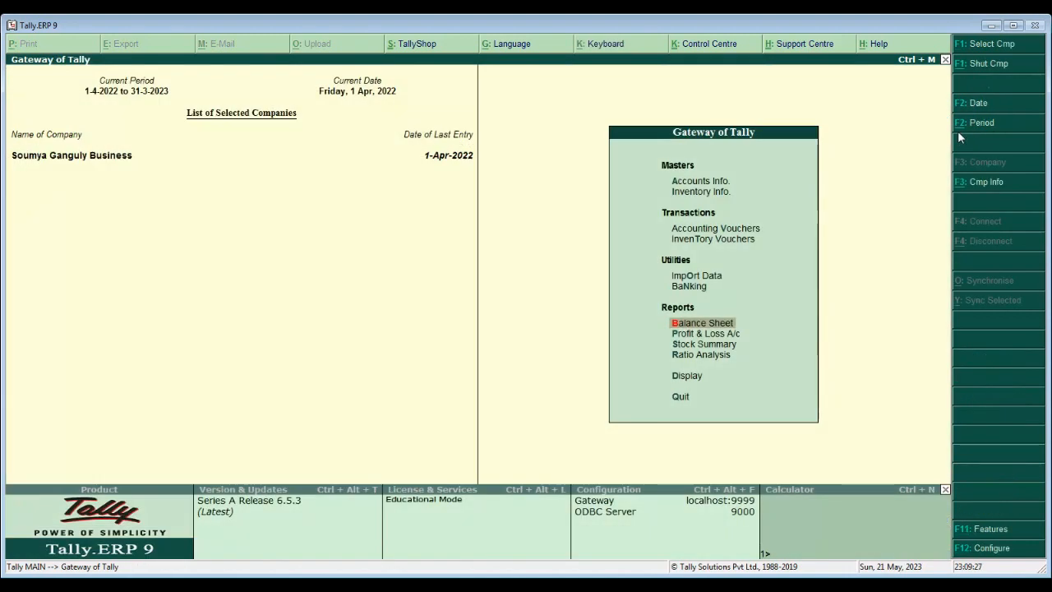
key("Up")
key("Up")
key("Up")
key("Up")
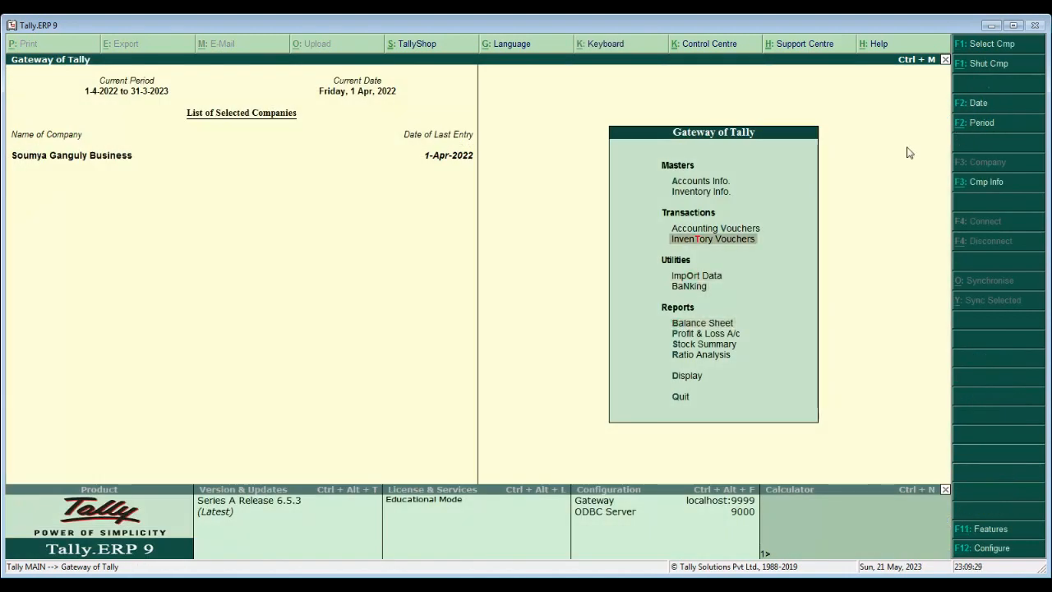
- Open Accounting Vouchers, then quit the empty voucher screen
key("Return")
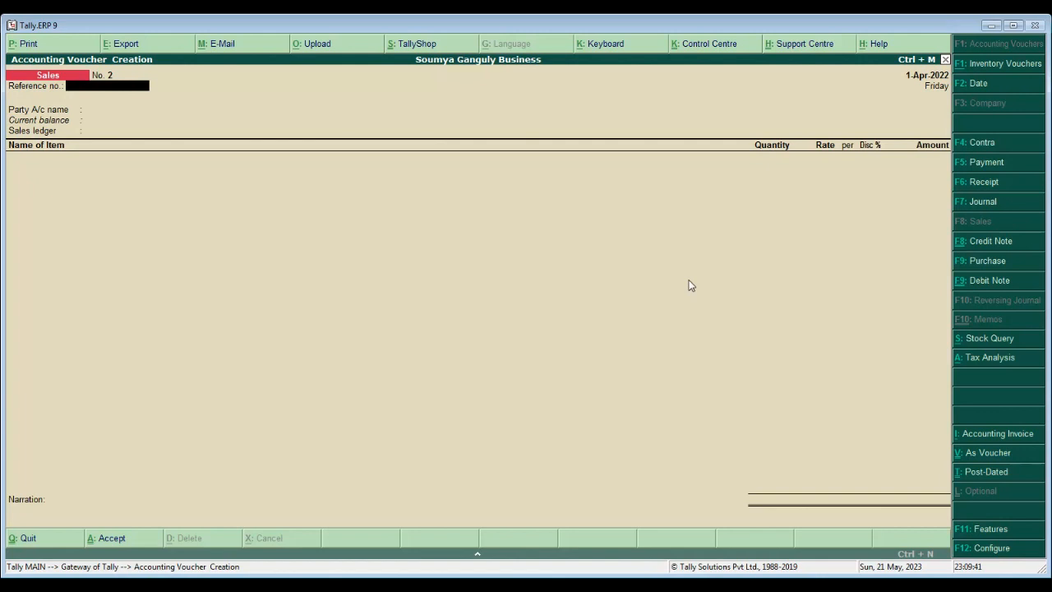
key("Escape")
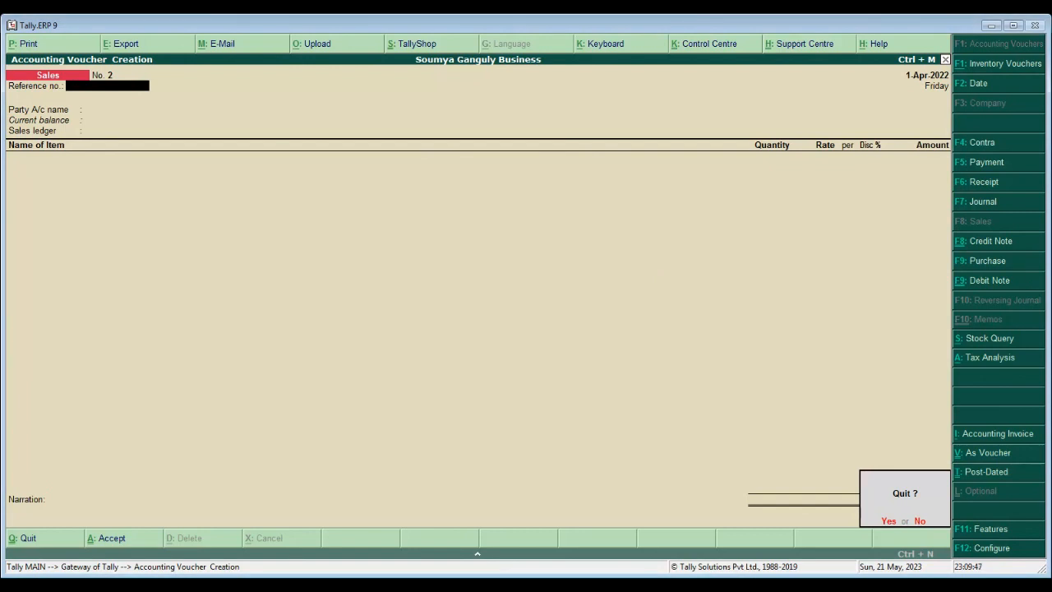
key("Return")
- Open Display > Day Book and bring up Sales voucher No. 1 for 2,18,500.00
key("Down")
key("Down")
key("Down")
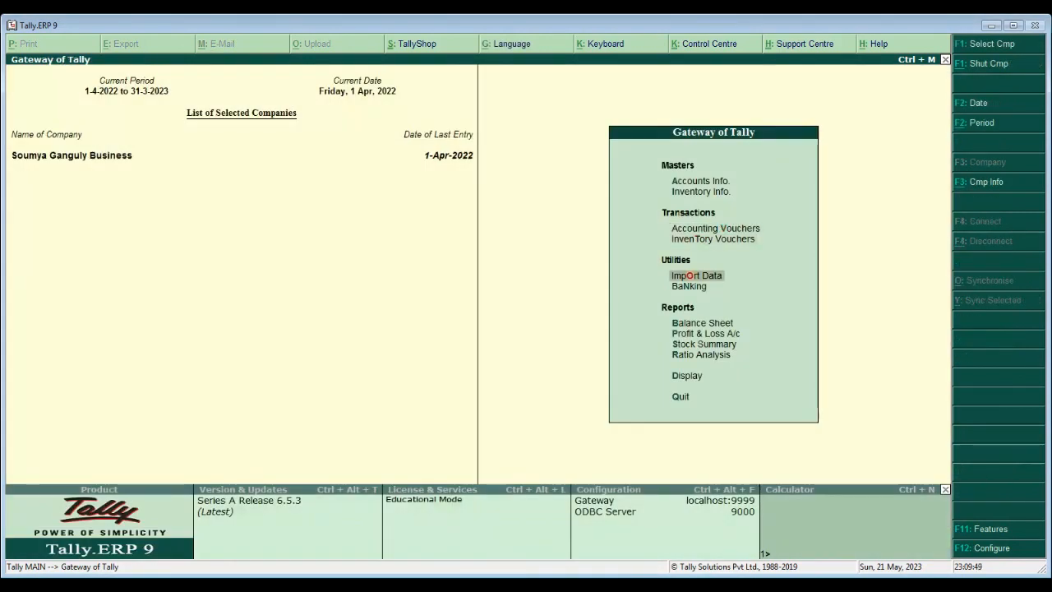
key("Down")
key("Down")
key("Down")
key("Down")
key("Down")
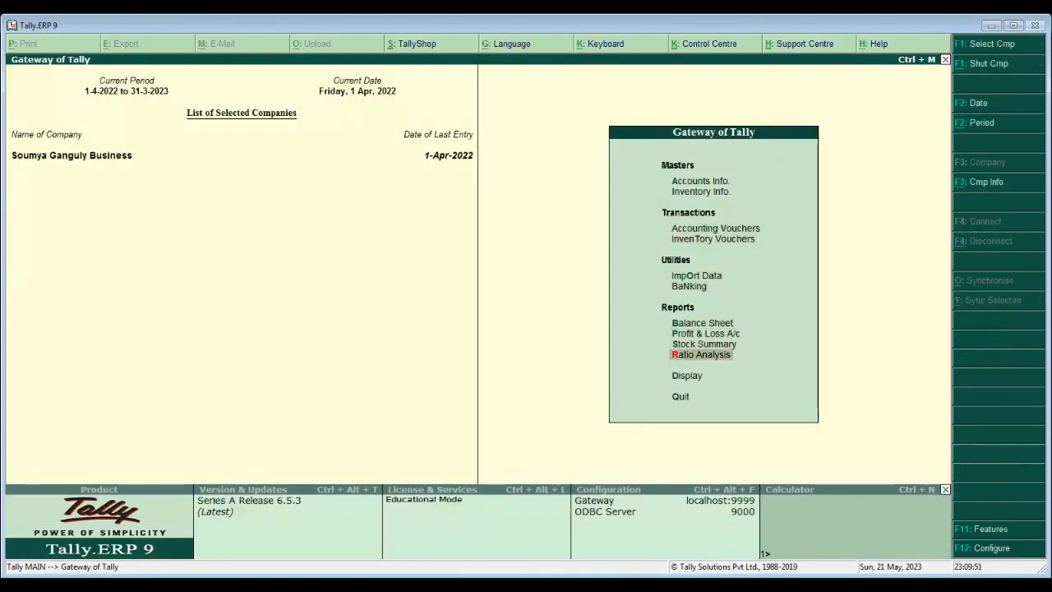
key("Return")
key("Down")
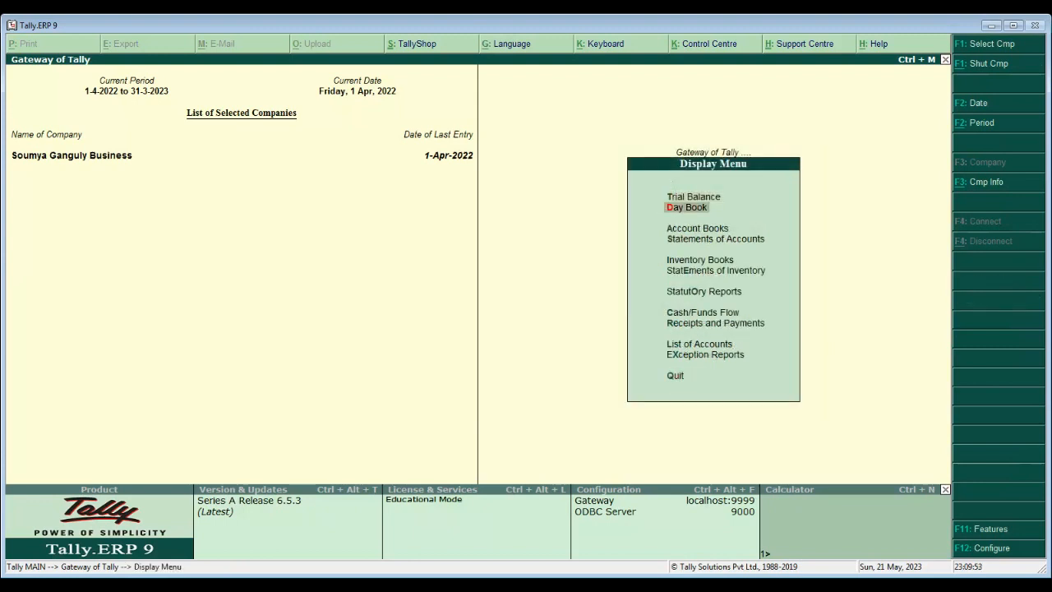
key("Return")
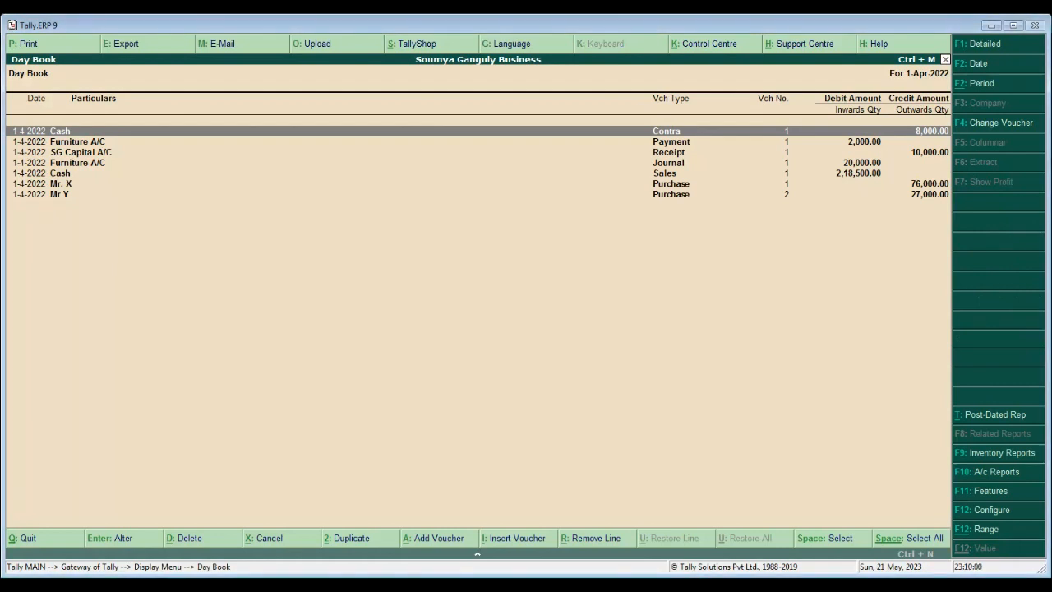
key("Down")
key("Down")
key("Down")
key("Down")
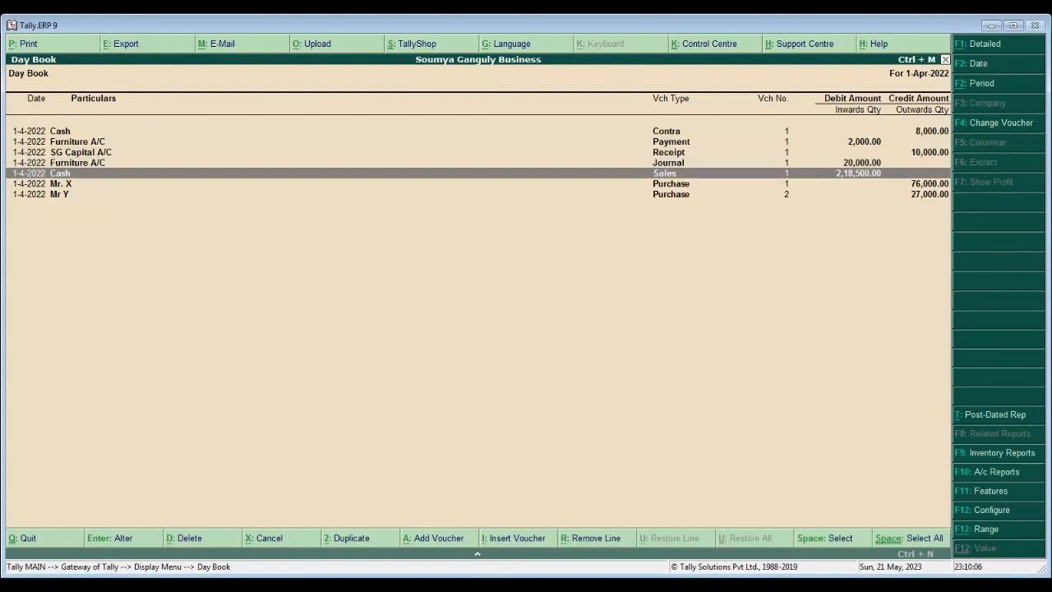
key("Return")
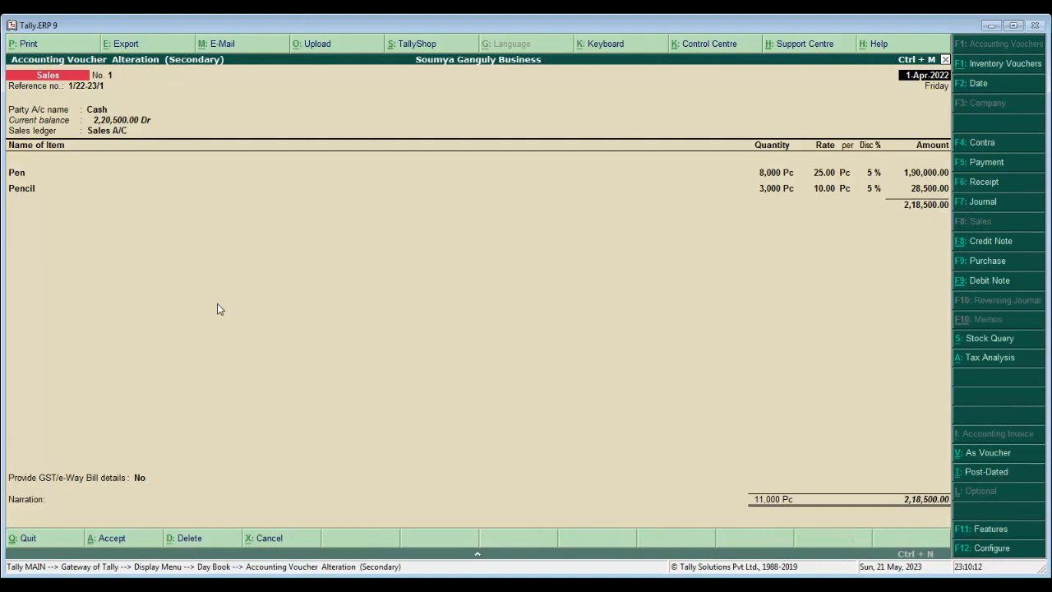
- Print Sales voucher No. 1 as an invoice using Alt+P
key("alt+p")
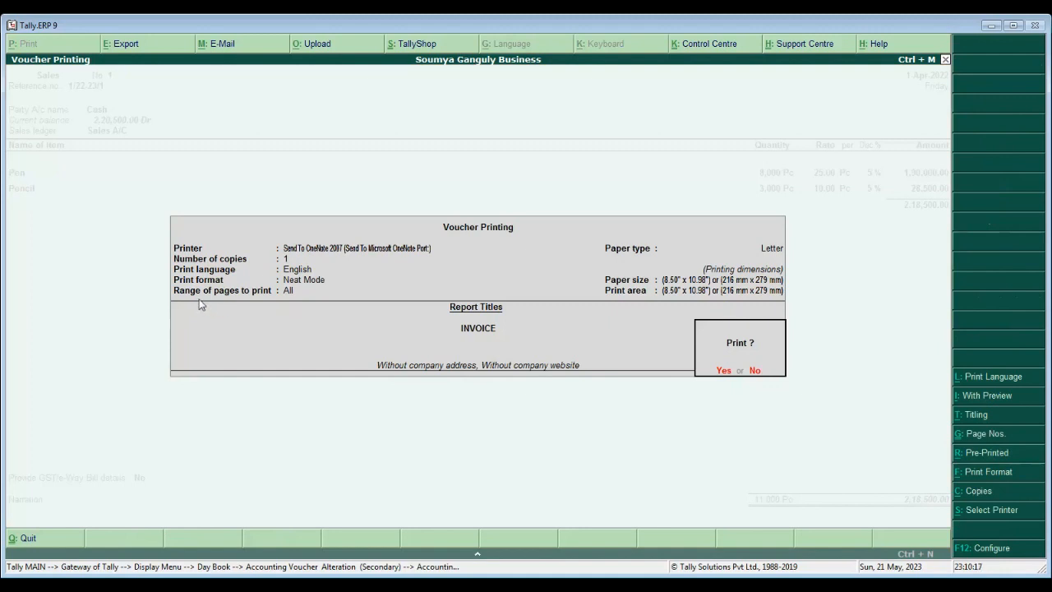
key("Return")
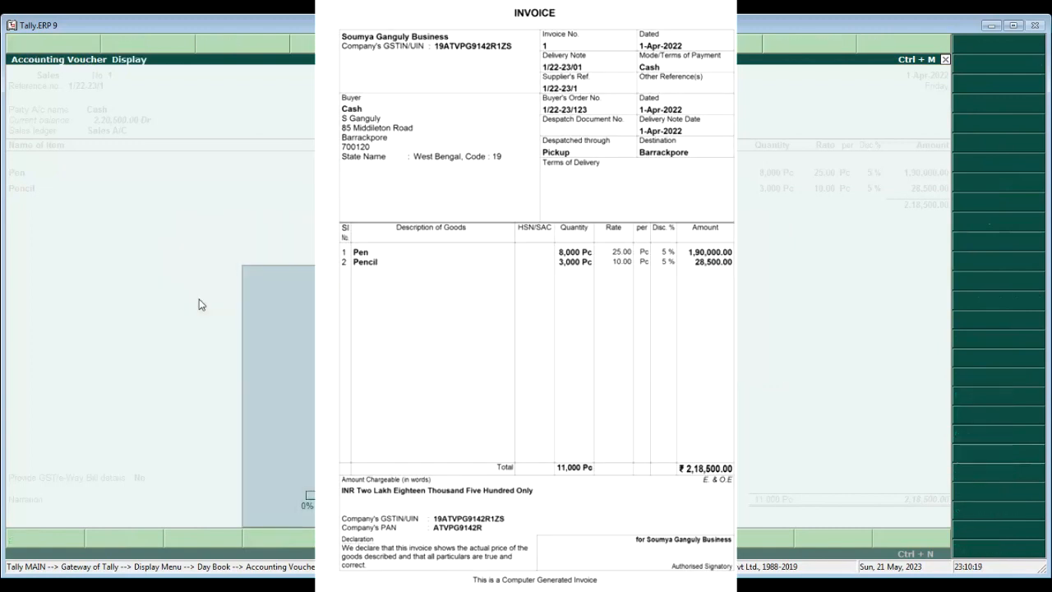